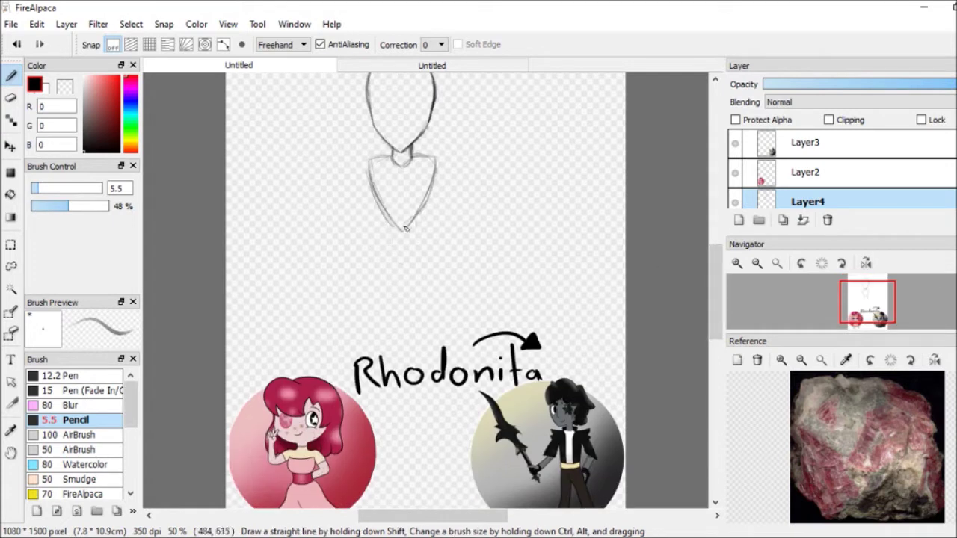
Sketch round shoulder joints and the pelvis around the torso, and scale the figure sketch down.
mouse_move(436, 159)
left_mouse_down()
mouse_move(457, 179)
mouse_move(370, 173)
mouse_move(430, 200)
mouse_move(453, 228)
mouse_move(460, 180)
mouse_move(480, 202)
left_mouse_up()
key("ctrl+z")
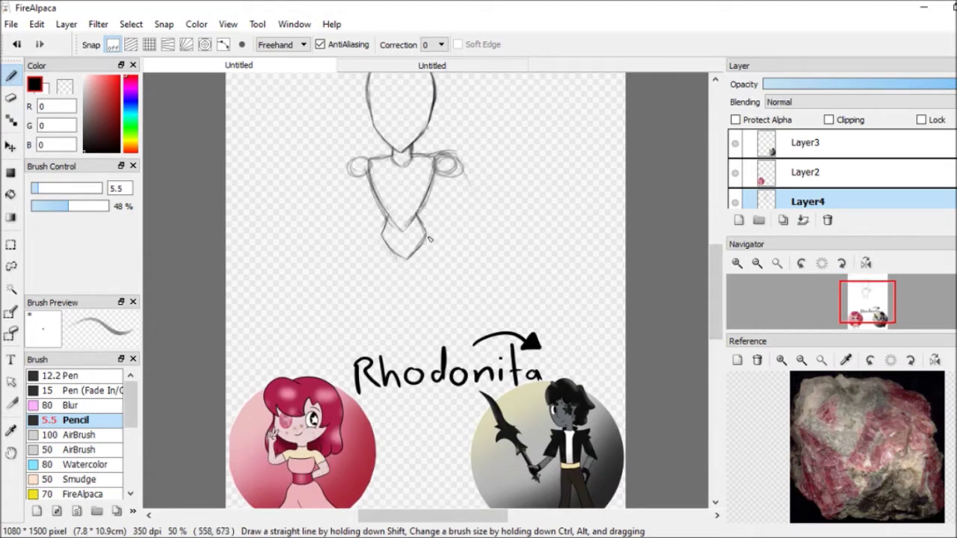
scroll(409, 250, "up", 3)
key("ctrl+t")
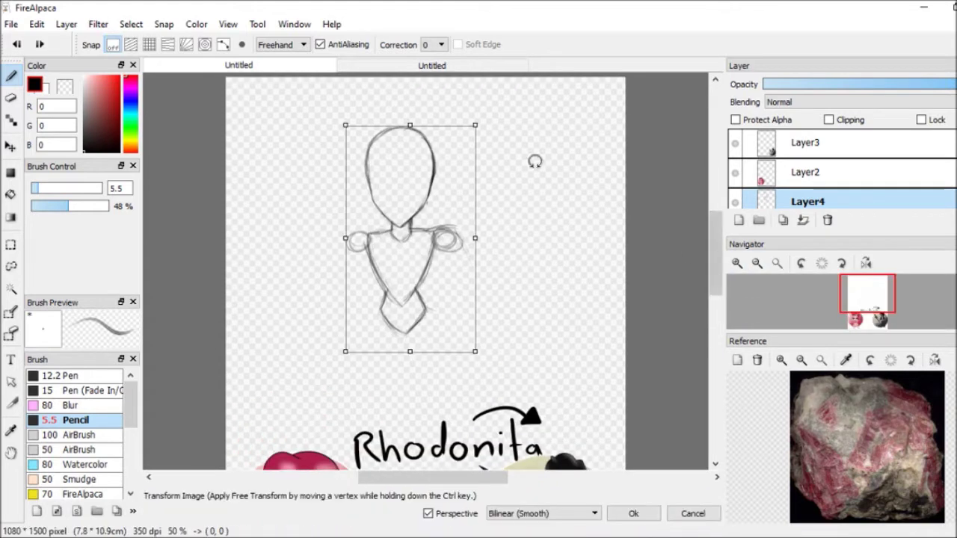
left_click_drag(342, 118, 374, 142)
key("Return")
Sketch the outer curves of the thighs below the pelvis and scale the whole figure down further.
left_click_drag(395, 272, 403, 363)
mouse_move(447, 269)
left_mouse_down()
mouse_move(449, 362)
mouse_move(429, 374)
left_mouse_up()
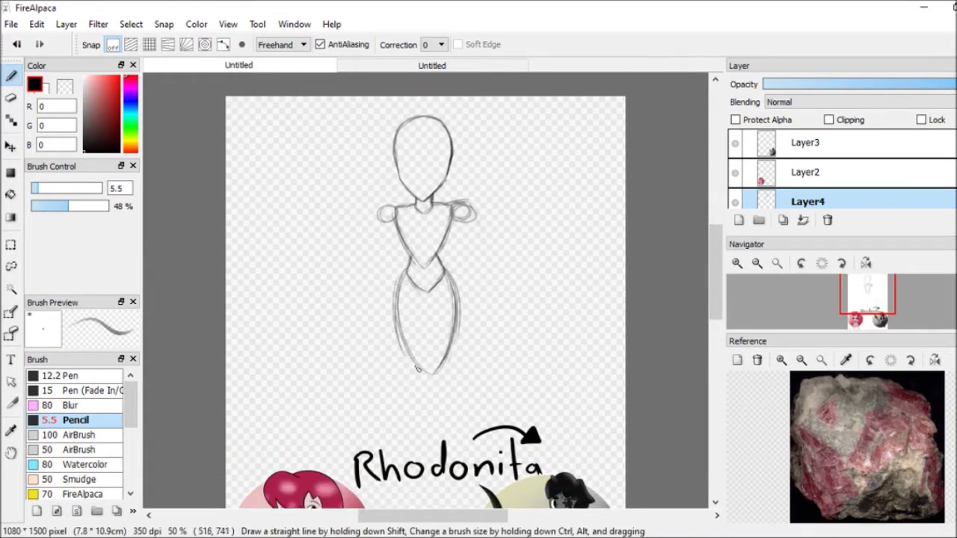
key("ctrl+t")
left_click_drag(478, 407, 449, 385)
key("Return")
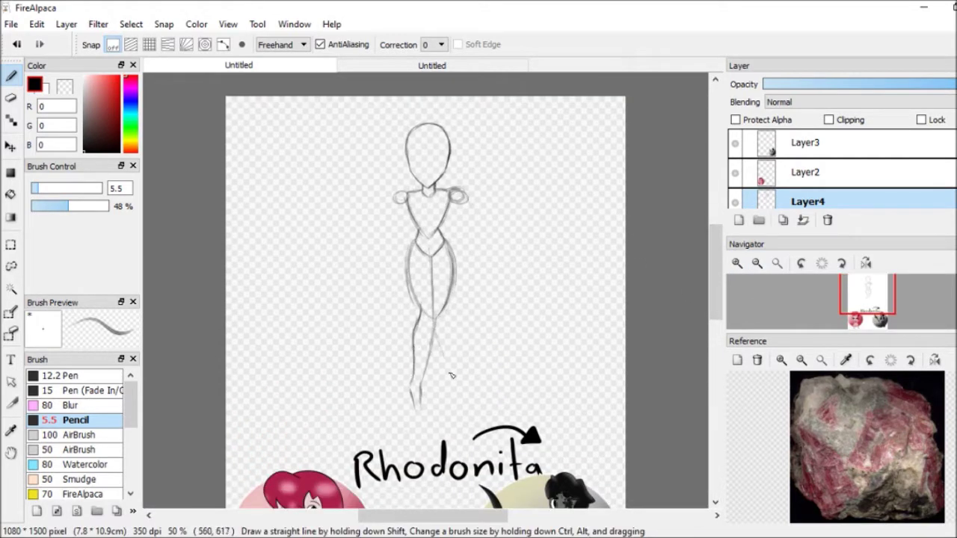
Rework the hip and leg contour, and adjust the selected part of the sketch with Transform.
scroll(435, 331, "down", 5)
left_click_drag(423, 241, 408, 278)
mouse_move(422, 181)
left_mouse_down()
mouse_move(387, 261)
mouse_move(381, 409)
left_mouse_up()
scroll(444, 263, "up", 2)
left_click(10, 266)
key("ctrl+t")
key("Return")
key("b")
Sketch both lower legs down to the pointed feet and darken the thigh contours.
left_click_drag(453, 238, 485, 379)
mouse_move(434, 265)
left_mouse_down()
mouse_move(480, 375)
mouse_move(448, 318)
mouse_move(471, 415)
left_mouse_up()
mouse_move(437, 257)
left_mouse_down()
mouse_move(430, 347)
mouse_move(408, 411)
left_mouse_up()
left_click_drag(417, 266, 404, 378)
left_click_drag(415, 169, 403, 263)
left_click_drag(435, 193, 431, 262)
left_click_drag(462, 172, 453, 265)
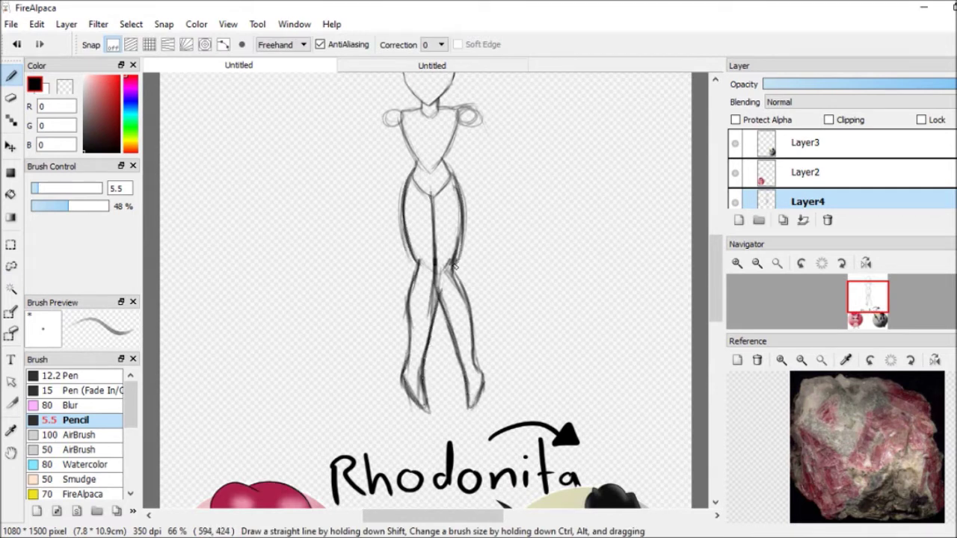
Sketch both upper arms from the shoulder joints and the forearm of the lowered arm down to the wrist.
left_click_drag(384, 118, 374, 180)
left_click_drag(469, 113, 477, 123)
left_click_drag(478, 119, 489, 175)
left_click_drag(401, 119, 385, 194)
left_click_drag(377, 169, 356, 207)
left_click_drag(371, 187, 336, 238)
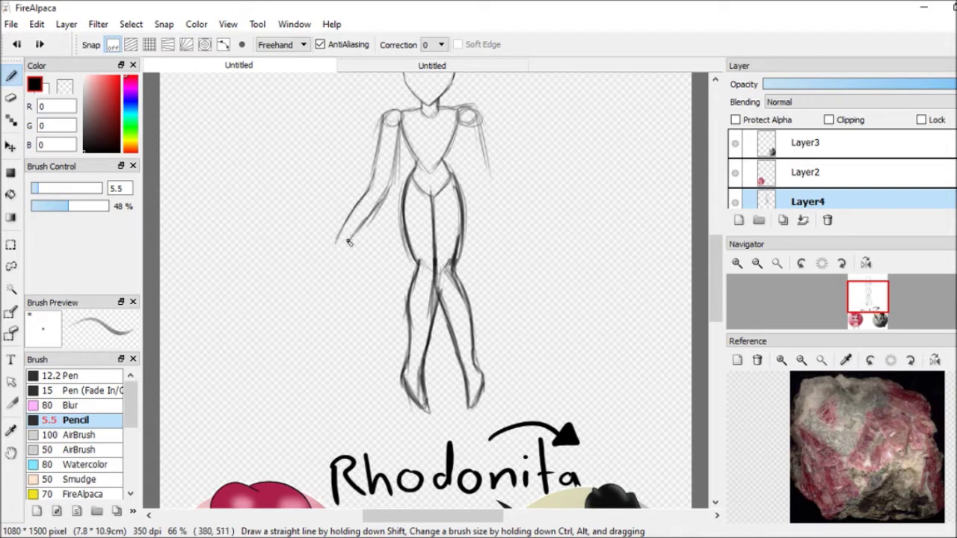
left_click_drag(346, 227, 335, 244)
Sketch the other arm bent upward with its forearm reaching the face, undoing misplaced strokes.
scroll(503, 309, "up", 3)
key("ctrl+z")
key("e")
key("b")
mouse_move(472, 285)
left_mouse_down()
mouse_move(465, 198)
mouse_move(467, 285)
left_mouse_up()
left_click_drag(477, 247, 478, 317)
left_click_drag(468, 284, 459, 302)
key("ctrl+z")
key("ctrl+z")
key("ctrl+z")
key("ctrl+z")
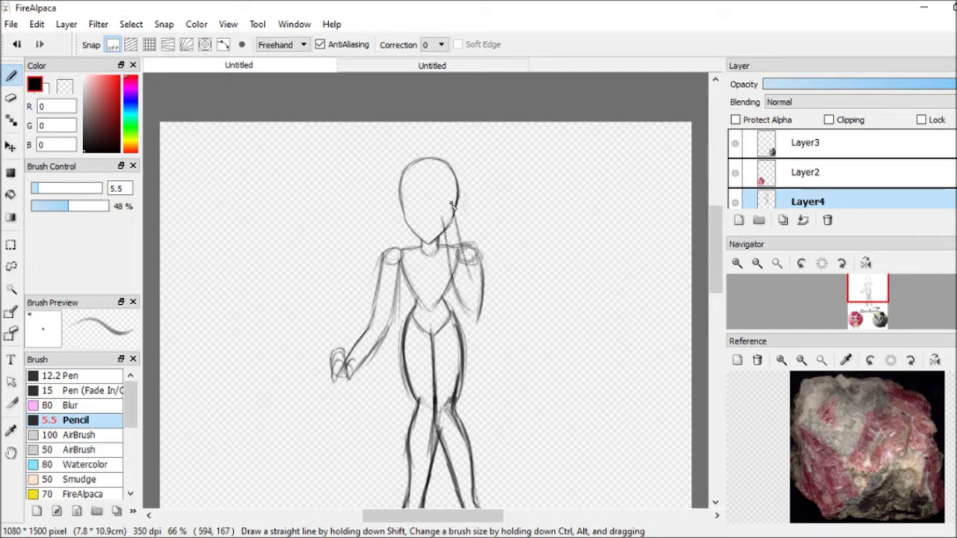
Clean up the raised forearm and hand against the cheek, and adjust the selected area with Transform.
key("ctrl+z")
key("e")
key("b")
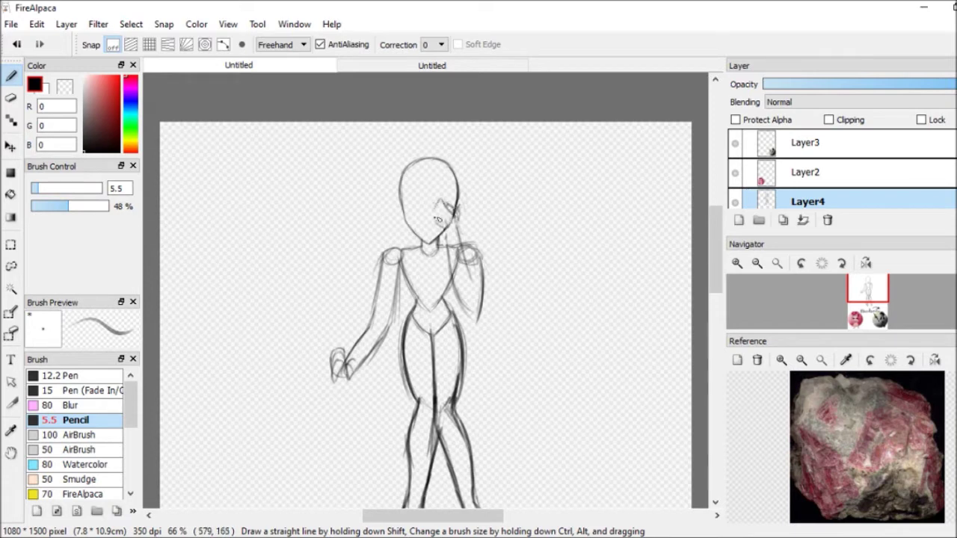
left_click_drag(457, 238, 444, 329)
key("l")
scroll(256, 282, "down", 3)
mouse_move(426, 187)
left_mouse_down()
mouse_move(515, 395)
mouse_move(423, 183)
left_mouse_up()
key("ctrl+t")
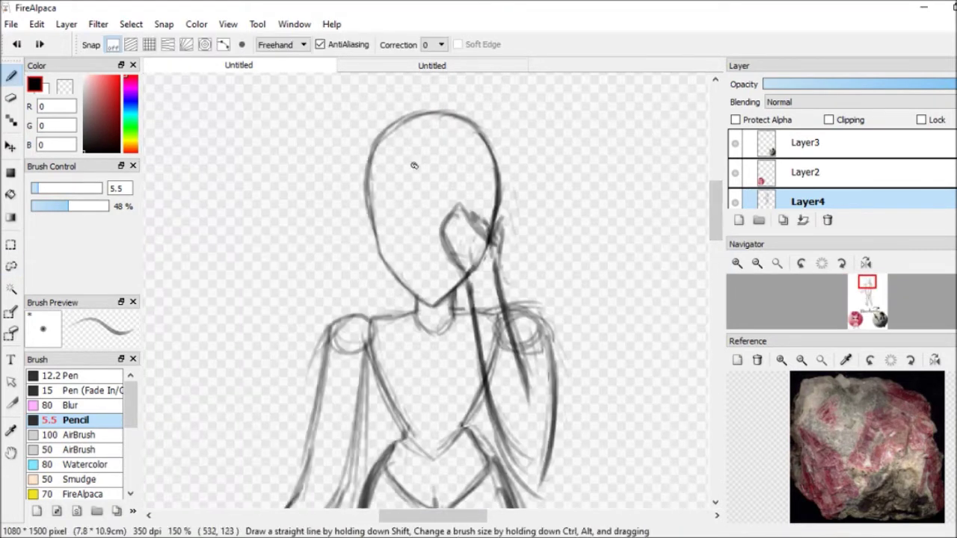
Draw a vertical centre guideline and horizontal eye guidelines across the face.
left_click_drag(430, 159, 429, 301)
left_click_drag(375, 228, 469, 232)
mouse_move(357, 206)
left_mouse_down()
mouse_move(396, 237)
mouse_move(482, 202)
mouse_move(436, 224)
left_mouse_up()
Sketch the raised hand's details over the eye, and reduce the pencil size to 3.5.
scroll(436, 274, "down", 5)
scroll(436, 274, "down", 3)
scroll(436, 274, "up", 3)
mouse_move(482, 166)
left_mouse_down()
mouse_move(464, 187)
mouse_move(448, 187)
mouse_move(479, 168)
mouse_move(432, 218)
left_mouse_up()
key("bracketleft")
key("bracketleft")
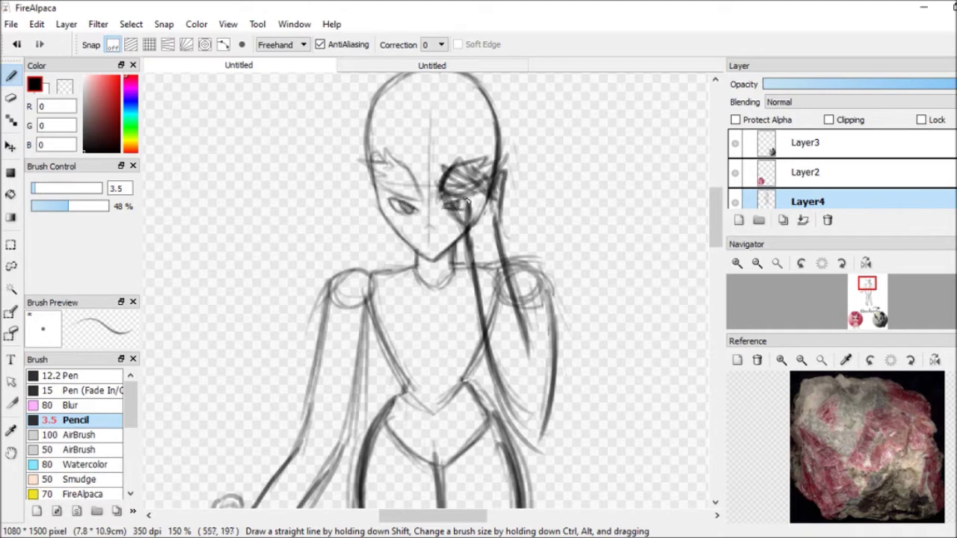
Sketch the bangs and wavy side locks of hair falling around the face onto the shoulders.
scroll(463, 196, "down", 3)
scroll(462, 172, "up", 2)
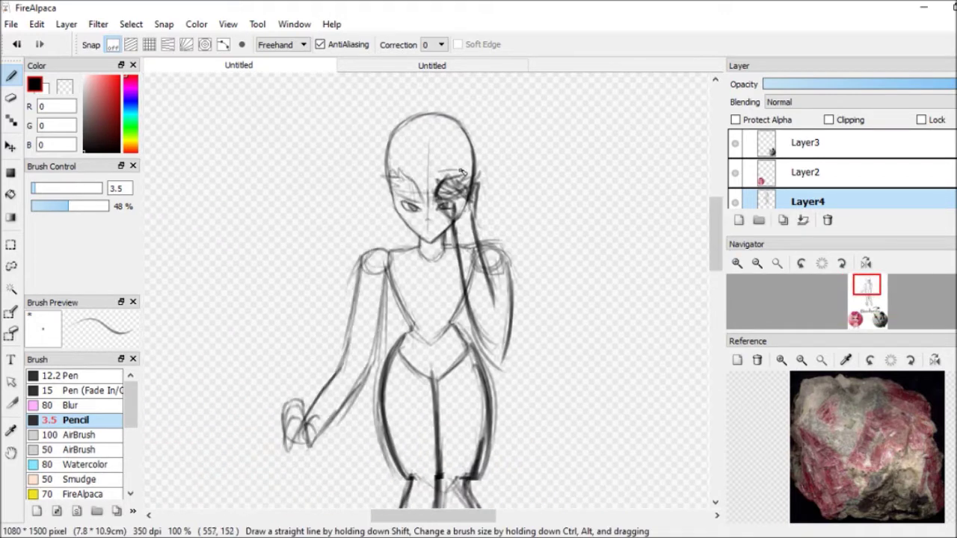
scroll(430, 172, "up", 1)
left_click_drag(504, 93, 529, 179)
left_click_drag(478, 109, 441, 195)
mouse_move(445, 112)
left_mouse_down()
mouse_move(385, 153)
mouse_move(351, 198)
left_mouse_up()
left_click_drag(373, 104, 340, 202)
left_click_drag(327, 109, 293, 202)
left_click_drag(340, 166, 292, 269)
left_click_drag(549, 105, 572, 208)
left_click_drag(569, 193, 505, 275)
left_click_drag(331, 250, 422, 313)
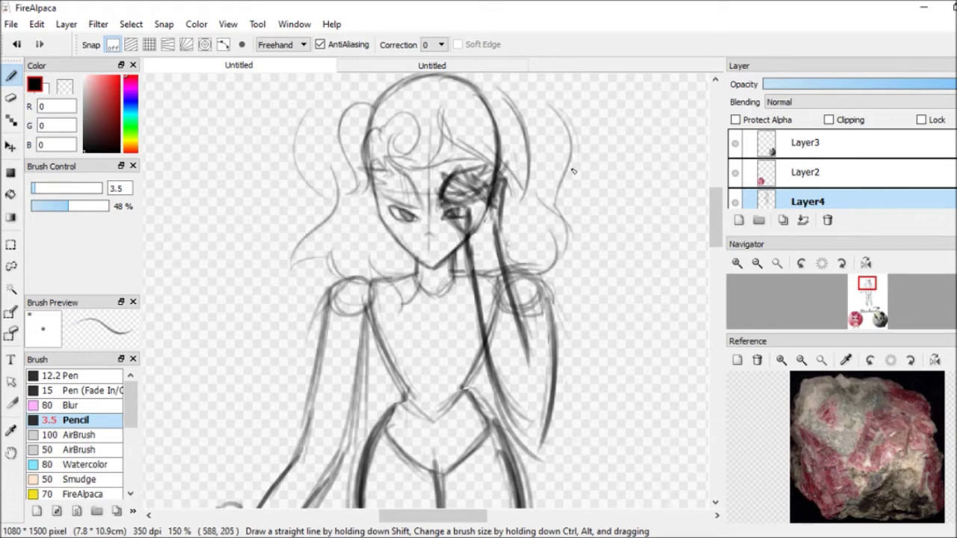
Sketch the hair's outer volume above the head and add more strands to the bangs.
scroll(389, 271, "up", 3)
left_click_drag(352, 261, 456, 248)
left_click_drag(456, 232, 594, 337)
scroll(364, 313, "down", 3)
mouse_move(523, 153)
left_mouse_down()
mouse_move(498, 258)
mouse_move(532, 260)
left_mouse_up()
left_click_drag(434, 161, 508, 265)
left_click_drag(452, 135, 499, 153)
left_click_drag(432, 133, 390, 204)
Darken the contours of the torso, waist and pointed lower edge of the bodice.
scroll(714, 202, "down", 5)
left_click_drag(403, 157, 370, 303)
left_click_drag(445, 231, 385, 340)
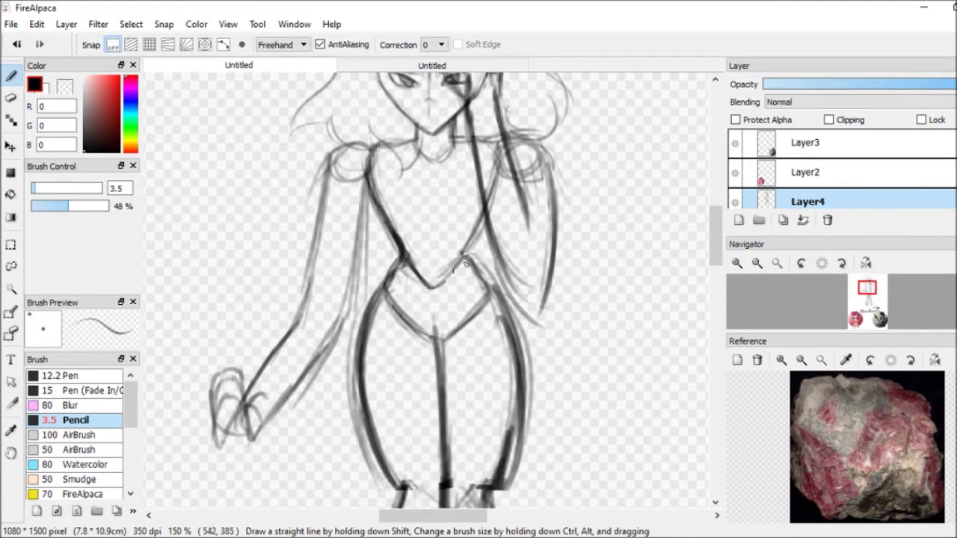
left_click_drag(493, 213, 423, 291)
scroll(430, 292, "down", 3)
mouse_move(414, 213)
left_mouse_down()
mouse_move(405, 260)
mouse_move(442, 302)
left_mouse_up()
left_click_drag(471, 306, 516, 282)
Reinforce the thigh and inner leg contours from the hips to the knees, undoing one stray stroke.
key("ctrl+minus")
mouse_move(453, 284)
left_mouse_down()
mouse_move(484, 396)
mouse_move(514, 404)
left_mouse_up()
left_click_drag(490, 281, 512, 434)
left_click_drag(437, 304, 416, 442)
key("ctrl+z")
left_click_drag(390, 340, 426, 446)
left_click_drag(396, 299, 392, 381)
Redraw the contours of the shoulders and both arms down to the lowered hand.
scroll(418, 299, "up", 3)
left_click_drag(516, 239, 487, 329)
left_click_drag(377, 219, 416, 212)
left_click_drag(408, 214, 344, 311)
left_click_drag(389, 244, 362, 347)
left_click_drag(350, 326, 288, 384)
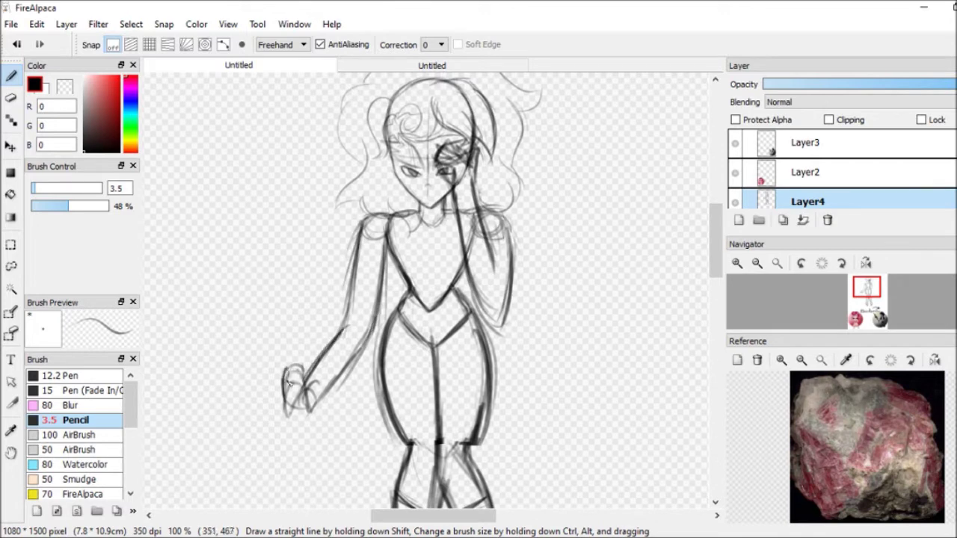
Draw the halter neckline across the chest and a small mouth on the face.
scroll(359, 372, "down", 1)
mouse_move(437, 191)
left_mouse_down()
mouse_move(418, 239)
mouse_move(456, 254)
left_mouse_up()
left_click(757, 263)
left_click(737, 263)
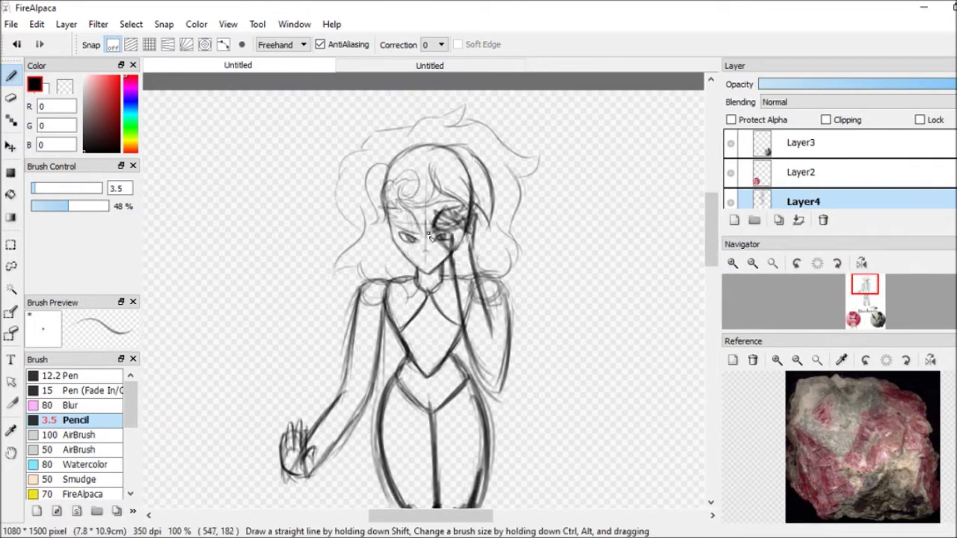
left_click_drag(430, 258, 436, 262)
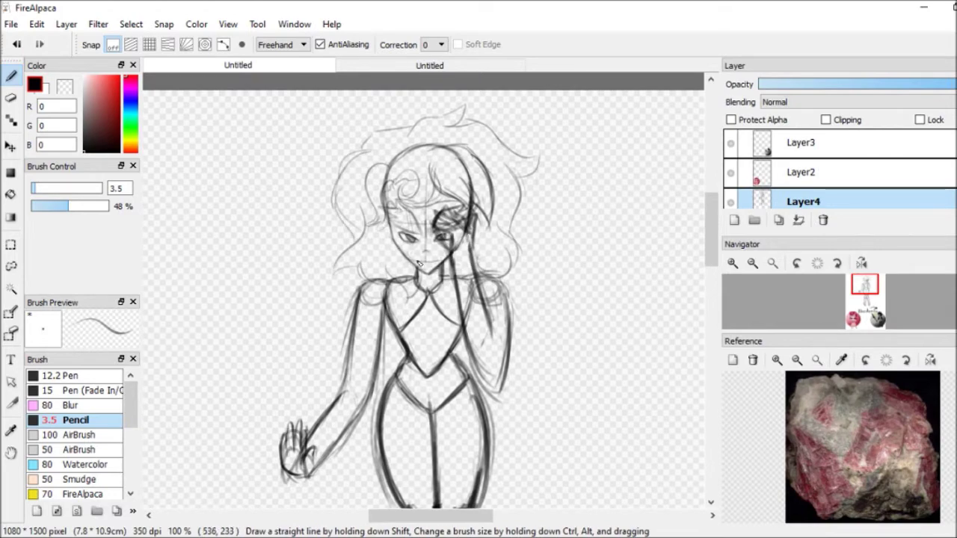
Mark glove edges across both arms and redraw the knee and upper shin contours.
scroll(467, 217, "down", 3)
scroll(467, 217, "up", 1)
scroll(464, 247, "up", 3)
scroll(464, 248, "down", 3)
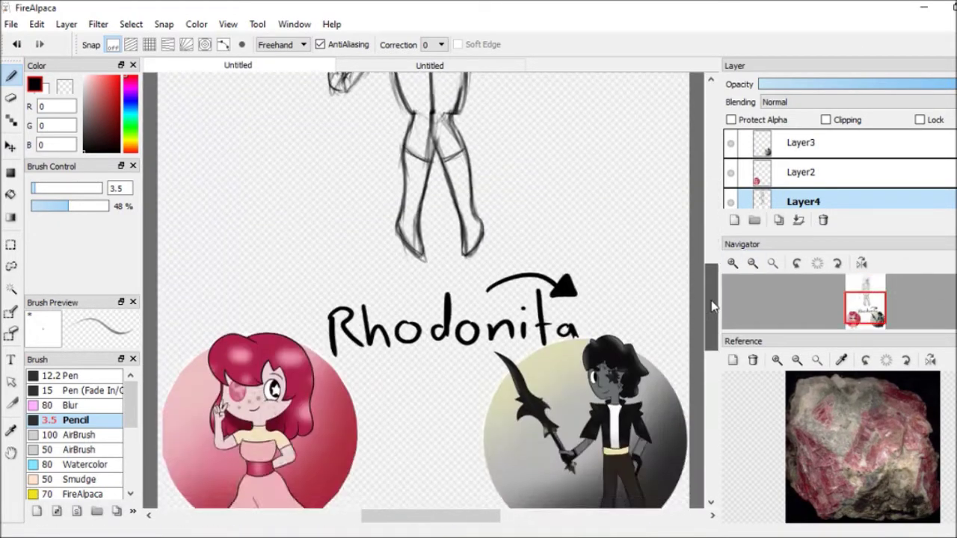
scroll(220, 361, "up", 3)
mouse_move(710, 239)
left_mouse_down()
mouse_move(711, 221)
mouse_move(711, 234)
left_mouse_up()
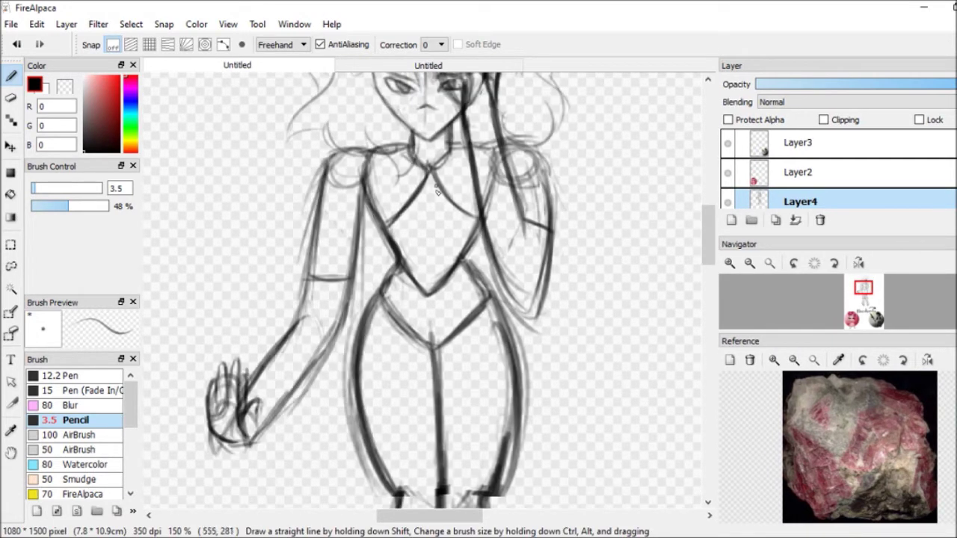
scroll(568, 314, "down", 5)
left_click_drag(396, 342, 374, 418)
left_click_drag(441, 340, 467, 437)
mouse_move(475, 340)
left_mouse_down()
mouse_move(515, 426)
mouse_move(452, 396)
left_mouse_up()
Erase the excess sketch lines along the thigh and between the lower legs.
key("e")
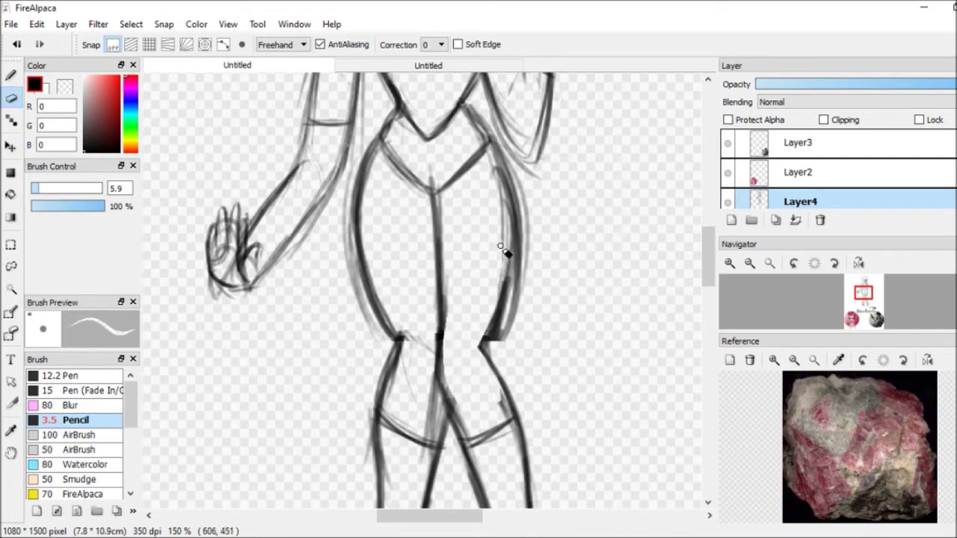
left_click_drag(505, 196, 516, 336)
left_click_drag(429, 382, 433, 444)
key("b")
Sketch an open flared skirt from the waist with a wavy hem above the knees, undoing misplaced strokes.
scroll(398, 256, "up", 3)
left_click_drag(711, 238, 703, 306)
key("ctrl+minus")
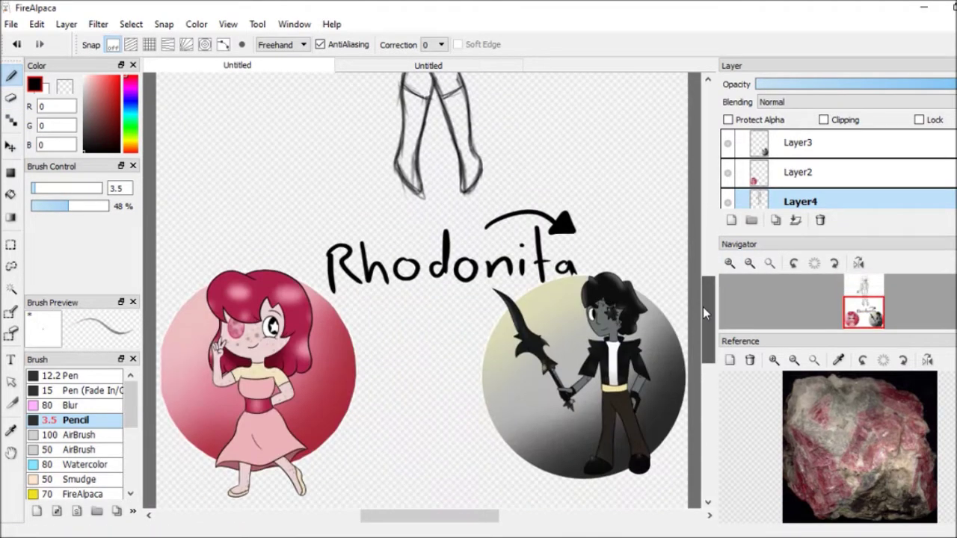
key("ctrl+plus")
left_click_drag(363, 216, 325, 288)
left_click_drag(468, 176, 527, 282)
key("ctrl+z")
mouse_move(332, 284)
left_mouse_down()
mouse_move(535, 278)
mouse_move(449, 293)
mouse_move(540, 282)
left_mouse_up()
key("ctrl+z")
left_click_drag(707, 255, 706, 235)
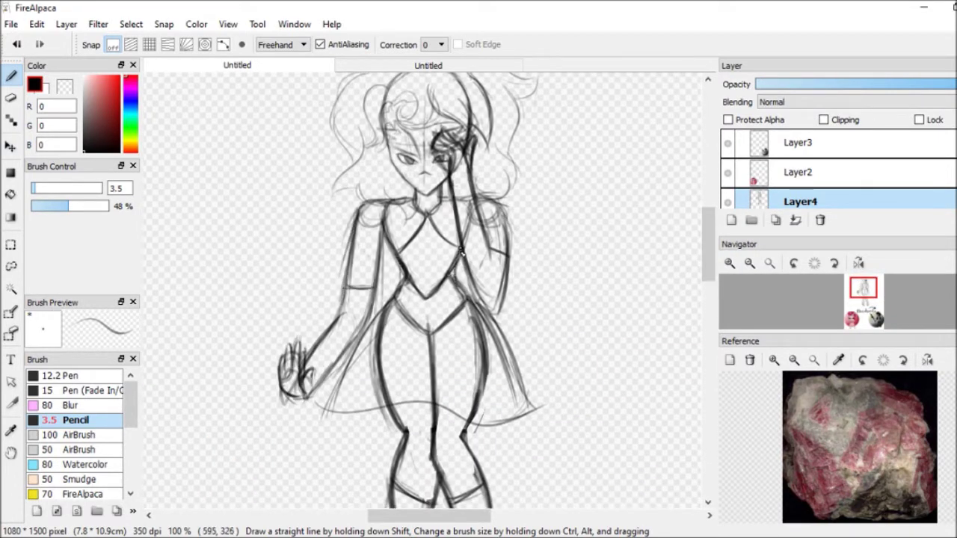
Clean up and darken the skirt's side and hem, and touch up the lowered arm's contour.
key("e")
key("b")
left_click_drag(478, 299, 522, 400)
left_click_drag(332, 409, 538, 407)
left_click_drag(346, 231, 368, 265)
Add pointed trim at the ankles of both boots.
scroll(368, 266, "down", 5)
scroll(500, 372, "up", 1)
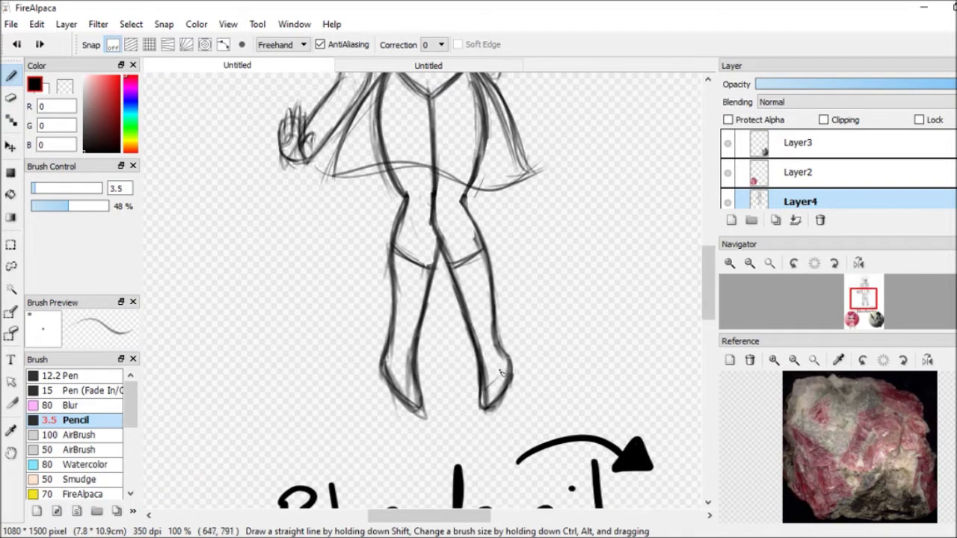
left_click_drag(404, 329, 377, 373)
scroll(701, 261, "up", 3)
left_click(749, 262)
left_click(748, 263)
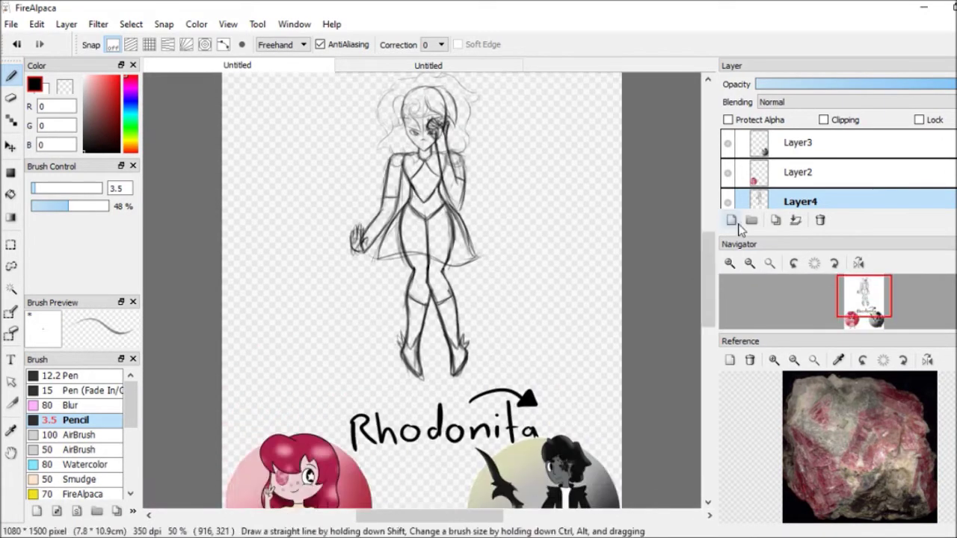
Rework the edge of the skirt and erase its wavy hem.
key("e")
scroll(391, 160, "up", 3)
mouse_move(366, 104)
left_mouse_down()
mouse_move(355, 246)
mouse_move(441, 172)
mouse_move(529, 196)
mouse_move(515, 160)
left_mouse_up()
key("b")
mouse_move(351, 227)
left_mouse_down()
mouse_move(295, 263)
mouse_move(497, 277)
left_mouse_up()
left_click_drag(591, 261, 474, 237)
key("e")
mouse_move(288, 263)
left_mouse_down()
mouse_move(426, 267)
mouse_move(453, 279)
mouse_move(568, 273)
left_mouse_up()
Sketch a jagged, pointed hem across the skirt and erase the stray lines beside it.
key("b")
mouse_move(365, 247)
left_mouse_down()
mouse_move(469, 236)
mouse_move(532, 244)
left_mouse_up()
left_click_drag(322, 246, 328, 275)
key("e")
left_click_drag(448, 246, 471, 224)
key("b")
Sketch the curled forelock and the fringe strands framing the face.
scroll(471, 225, "down", 3)
scroll(748, 272, "up", 1)
scroll(748, 273, "up", 1)
left_click_drag(467, 142, 430, 201)
left_click_drag(489, 131, 456, 198)
mouse_move(434, 153)
left_mouse_down()
mouse_move(415, 196)
mouse_move(359, 209)
left_mouse_up()
Sketch the large outer hair shape with flicked tips at the crown and curls down to the shoulders.
left_click_drag(409, 120, 534, 138)
left_click_drag(523, 145, 483, 239)
mouse_move(411, 110)
left_mouse_down()
mouse_move(333, 221)
mouse_move(381, 265)
left_mouse_up()
left_click_drag(383, 249, 420, 286)
Sketch a diamond shape in the middle of the chest.
scroll(483, 239, "down", 2)
mouse_move(432, 220)
left_mouse_down()
mouse_move(408, 262)
mouse_move(409, 274)
mouse_move(428, 272)
left_mouse_up()
left_click(82, 149)
left_click(82, 152)
Sketch the pointed glove cuff on the raised arm and darken the marking around the eye beneath the raised hand.
scroll(598, 269, "up", 1)
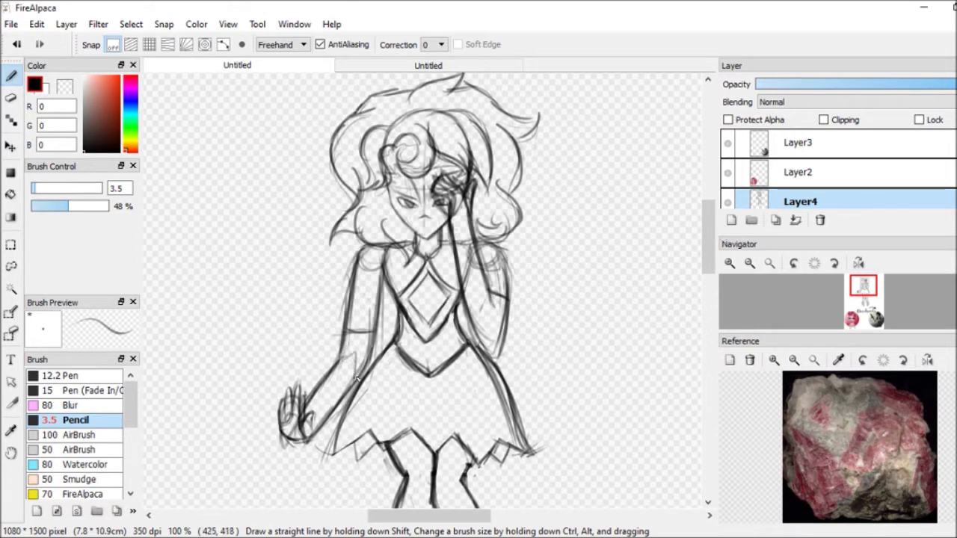
mouse_move(495, 303)
left_mouse_down()
mouse_move(475, 337)
mouse_move(488, 349)
left_mouse_up()
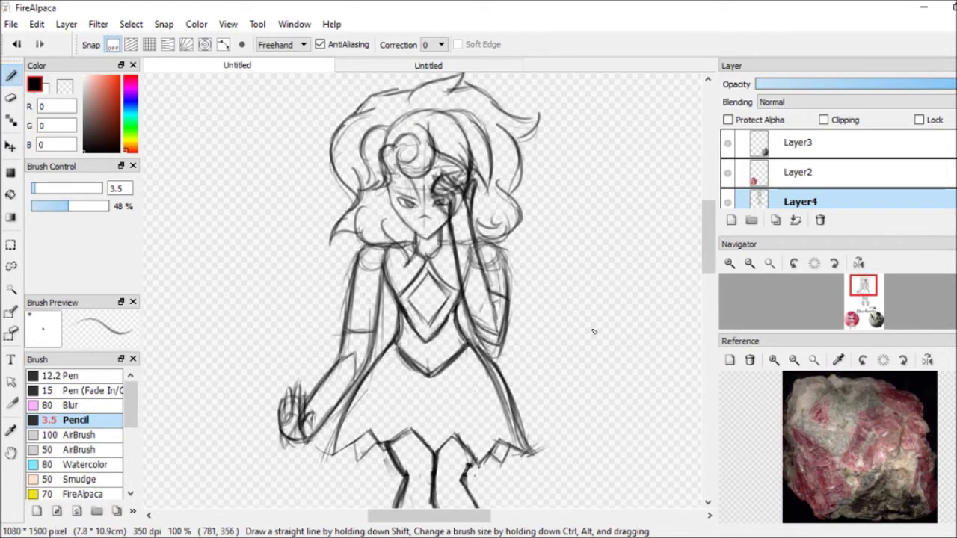
scroll(448, 299, "down", 1)
key("l")
scroll(212, 259, "up", 2)
key("b")
left_click_drag(501, 196, 449, 245)
Remove every layer except the character sketch, and scale and position the sketch to fit the canvas.
scroll(606, 165, "down", 4)
left_click(796, 142)
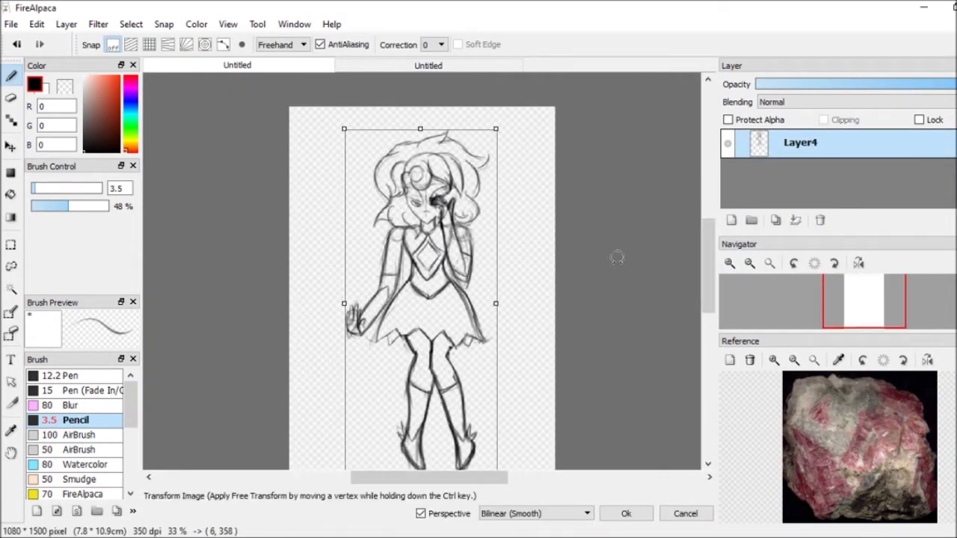
key("Return")
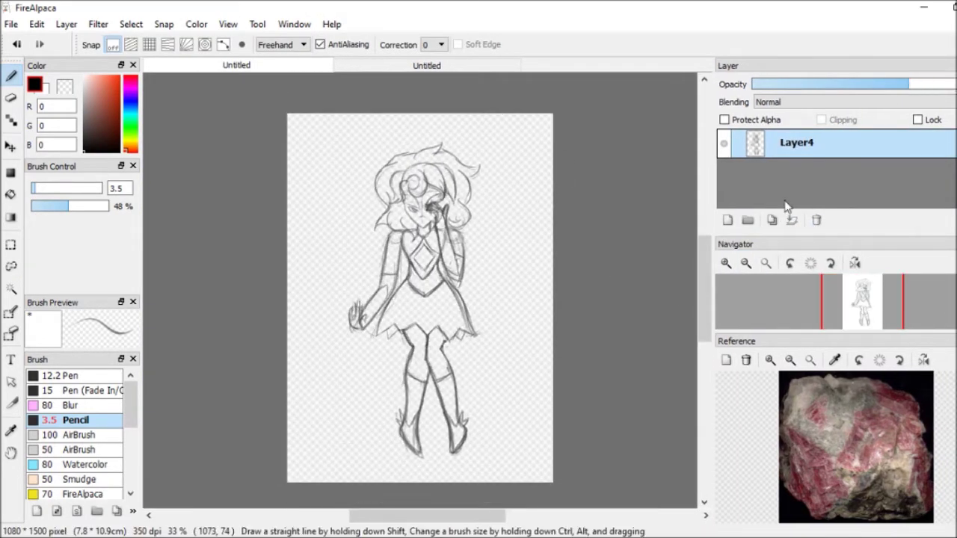
On a new layer, ink one half of the face contour down to the chin with the Pen at size 5.5.
left_click(731, 219)
left_click(71, 375)
left_click(726, 263)
scroll(695, 283, "up", 1)
left_click_drag(334, 139, 351, 224)
mouse_move(351, 224)
left_mouse_down()
mouse_move(403, 284)
mouse_move(441, 302)
left_mouse_up()
key("ctrl+z")
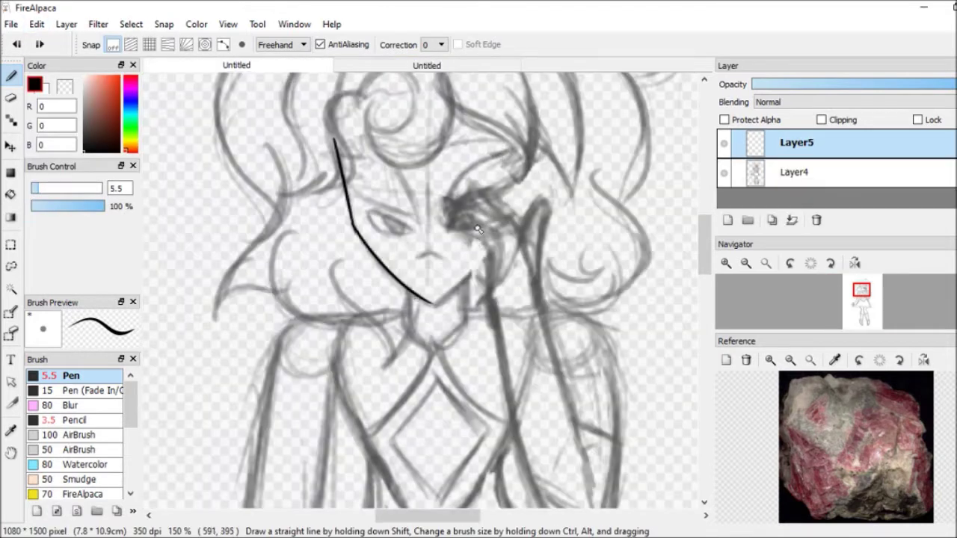
Place a mirrored copy of the inked face half to complete the contour and merge it into the layer below.
key("ctrl+t")
key("Return")
key("e")
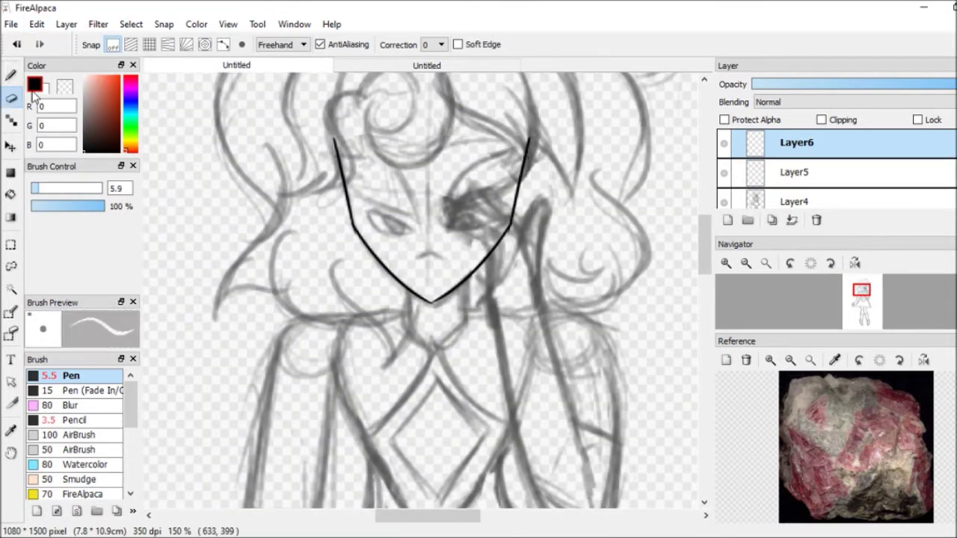
key("ctrl+e")
key("b")
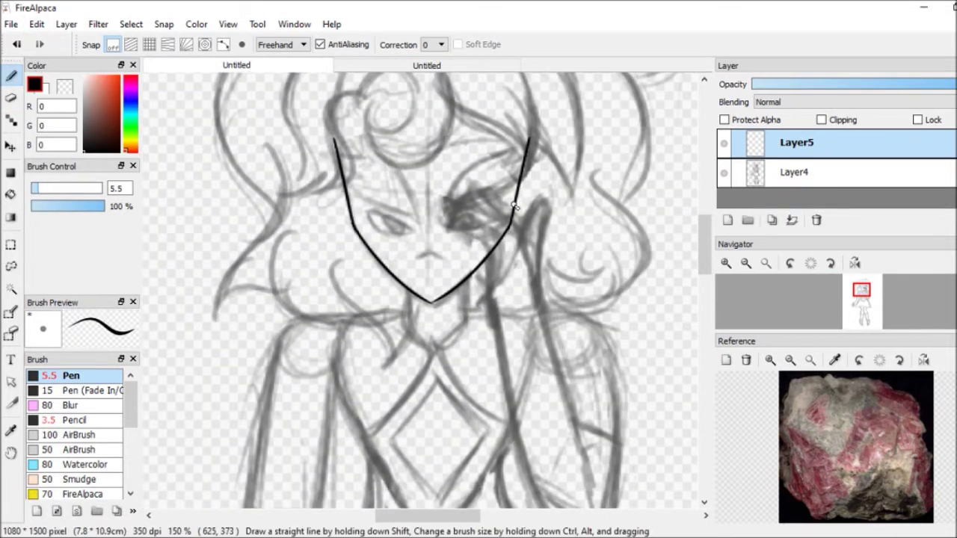
On a new layer, ink the round curl of the forelock with the Pen at size 3.5.
scroll(610, 247, "up", 2)
left_click(37, 190)
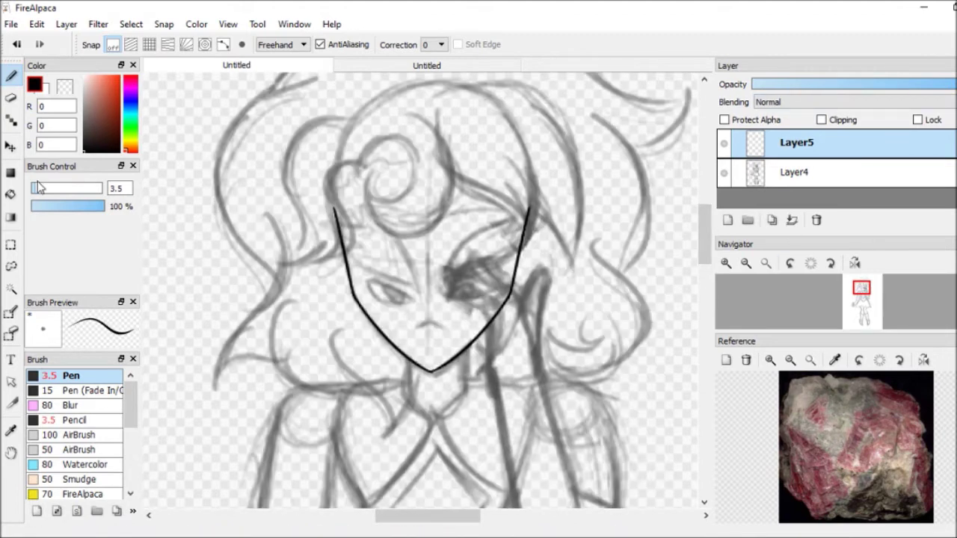
key("ctrl+shift+n")
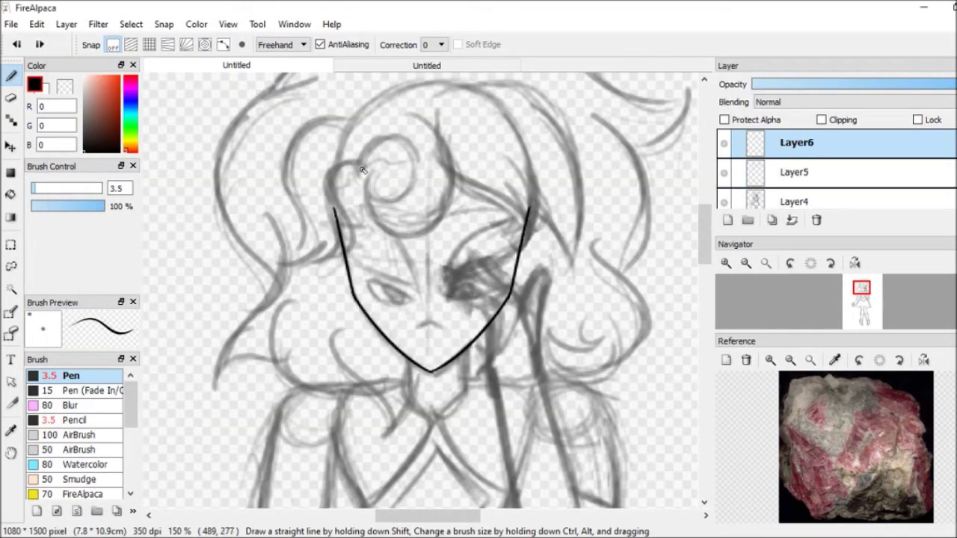
left_click_drag(364, 170, 406, 221)
key("ctrl+z")
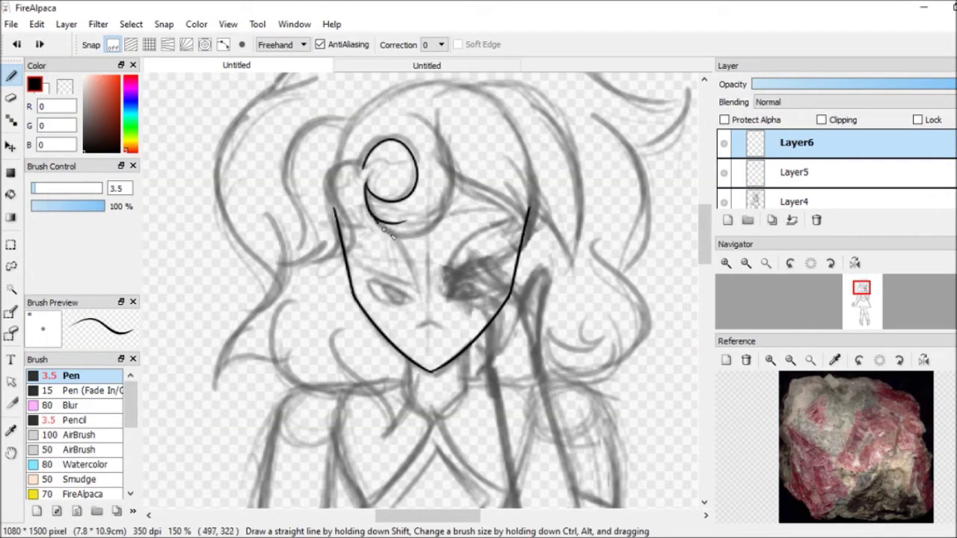
left_click_drag(385, 113, 389, 220)
key("e")
left_click_drag(385, 113, 400, 112)
key("b")
Ink the wavy lock beside the forelock with its split tips, and erase the face contour it covers.
left_click_drag(364, 163, 348, 253)
key("ctrl+z")
left_click_drag(348, 258, 354, 163)
key("ctrl+z")
left_click_drag(356, 121, 297, 263)
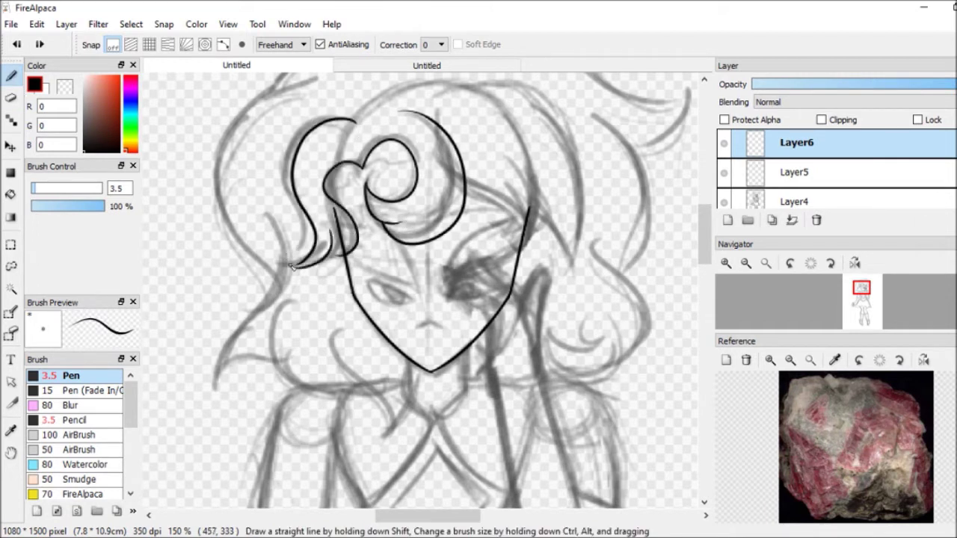
key("ctrl+z")
key("ctrl+z")
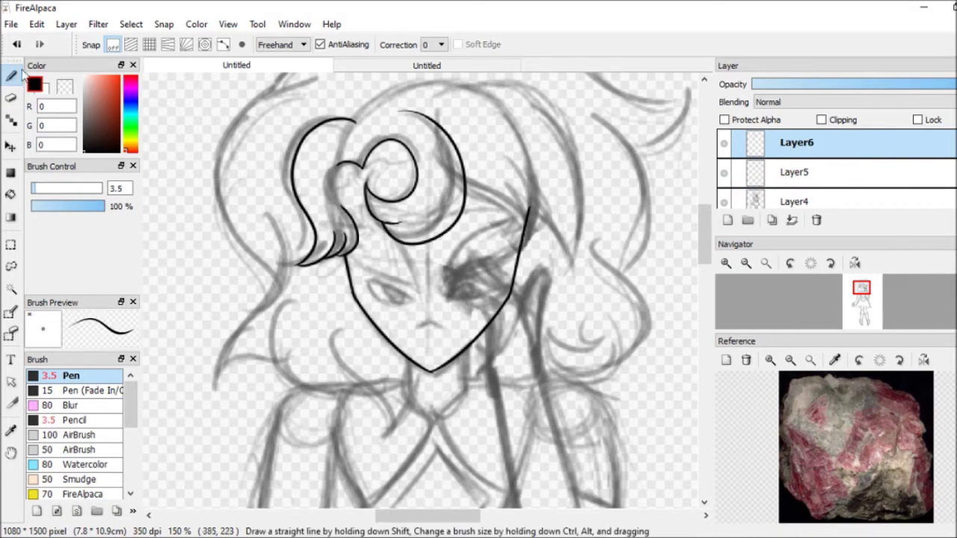
Refine the lines where the forelock's curl meets the wavy side lock.
key("ctrl+z")
key("e")
key("b")
key("e")
key("b")
Ink the long pointed fringe sweeping from the crown down past the opposite side of the face.
mouse_move(452, 73)
left_mouse_down()
mouse_move(577, 206)
mouse_move(576, 280)
left_mouse_up()
left_click_drag(467, 183, 534, 247)
left_click_drag(512, 168, 537, 254)
left_click_drag(532, 213, 575, 281)
Erase the face contour where the fringe overlaps it and add an inner strand line near the fringe's tip.
key("e")
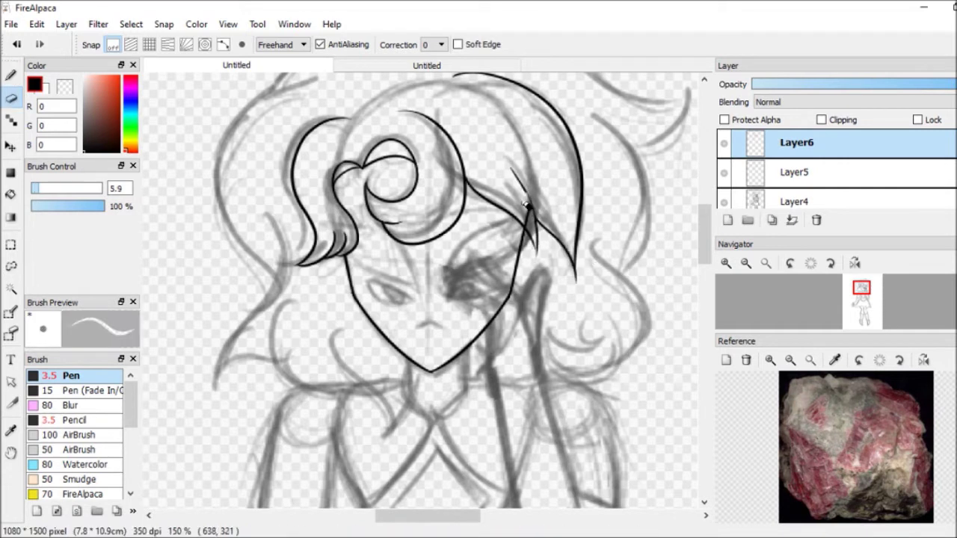
scroll(523, 277, "up", 3)
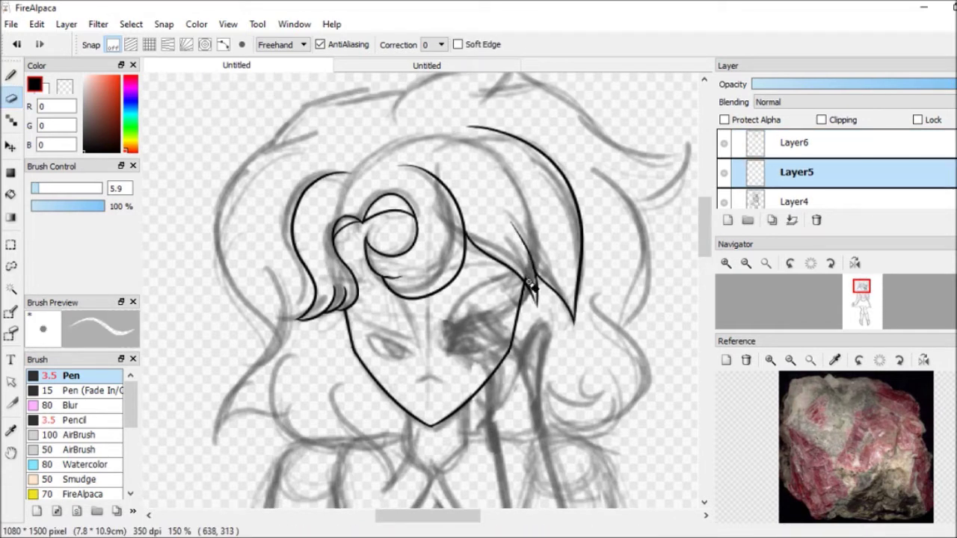
key("b")
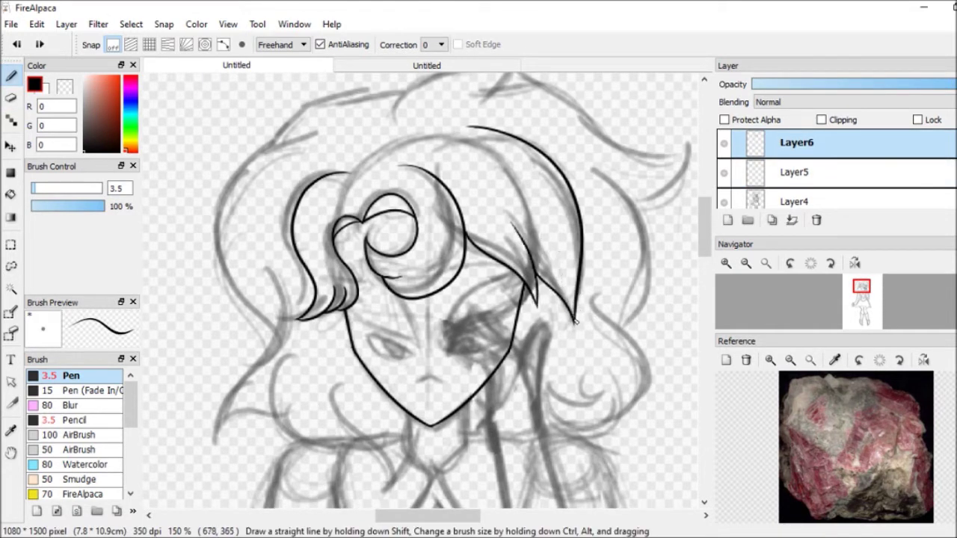
scroll(703, 227, "down", 7)
scroll(703, 227, "up", 3)
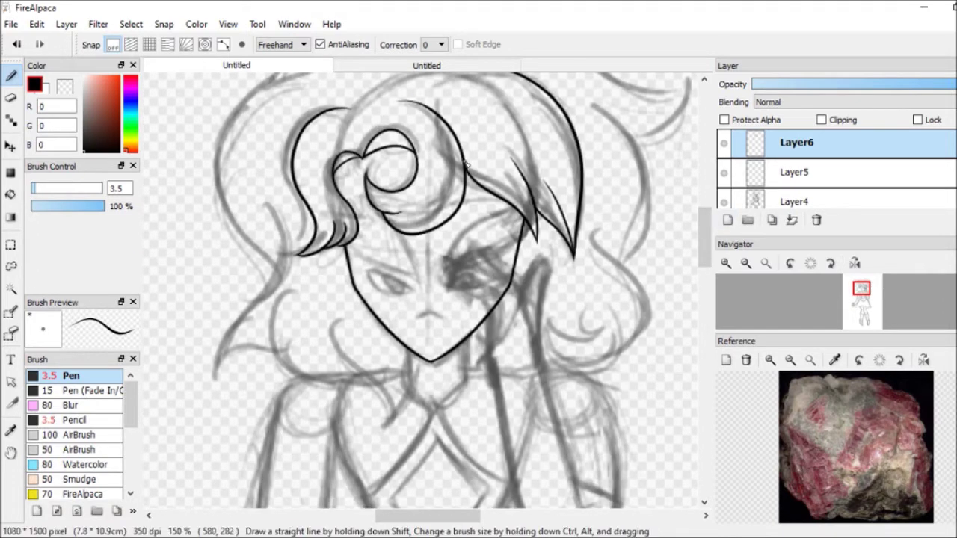
On a new layer, ink the neck ending in a V at the collar, and soften the chin's point.
key("ctrl+shift+n")
scroll(464, 164, "down", 6)
left_click_drag(409, 243, 409, 273)
mouse_move(466, 233)
left_mouse_down()
mouse_move(466, 265)
mouse_move(436, 301)
left_mouse_up()
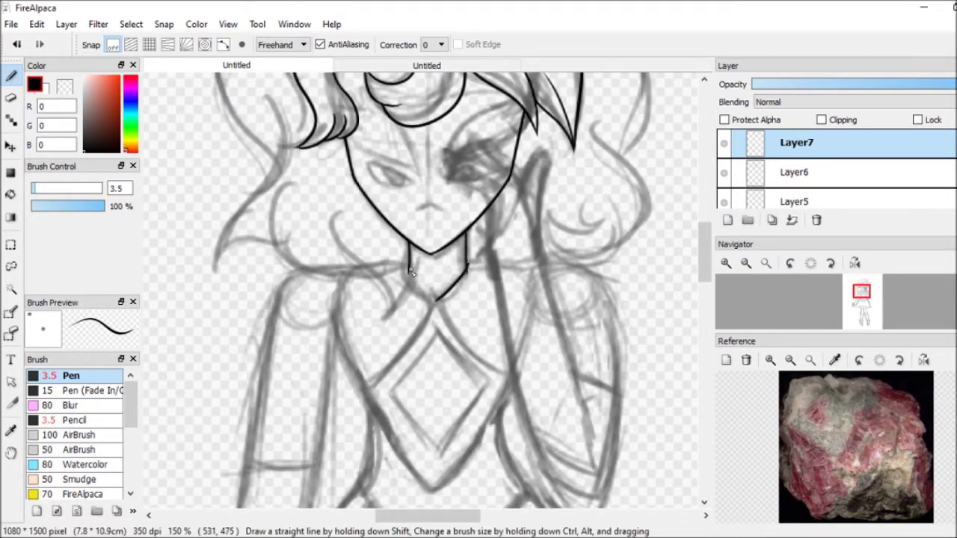
key("e")
key("Down")
key("Down")
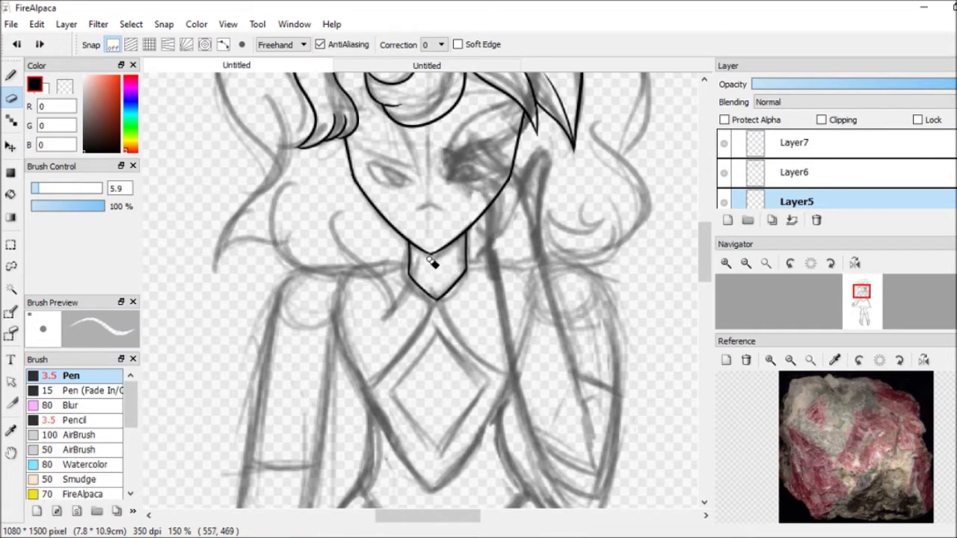
key("b")
On a new layer, ink the small downturned mouth and adjust its position on the face.
key("ctrl+shift+n")
scroll(705, 250, "up", 1)
scroll(706, 250, "down", 1)
left_click_drag(415, 297, 449, 301)
key("e")
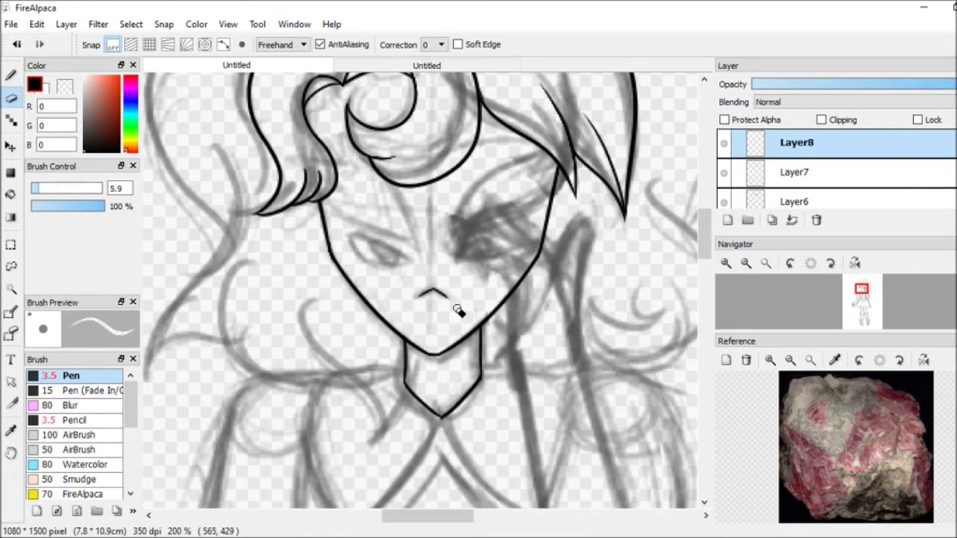
key("ctrl+t")
key("Return")
On a new layer, ink a feather-edged brow marking above the uncovered eye, redrawing its misplaced spikes.
left_click(727, 219)
key("b")
mouse_move(413, 243)
left_mouse_down()
mouse_move(329, 131)
mouse_move(413, 241)
left_mouse_up()
left_click_drag(329, 136, 311, 162)
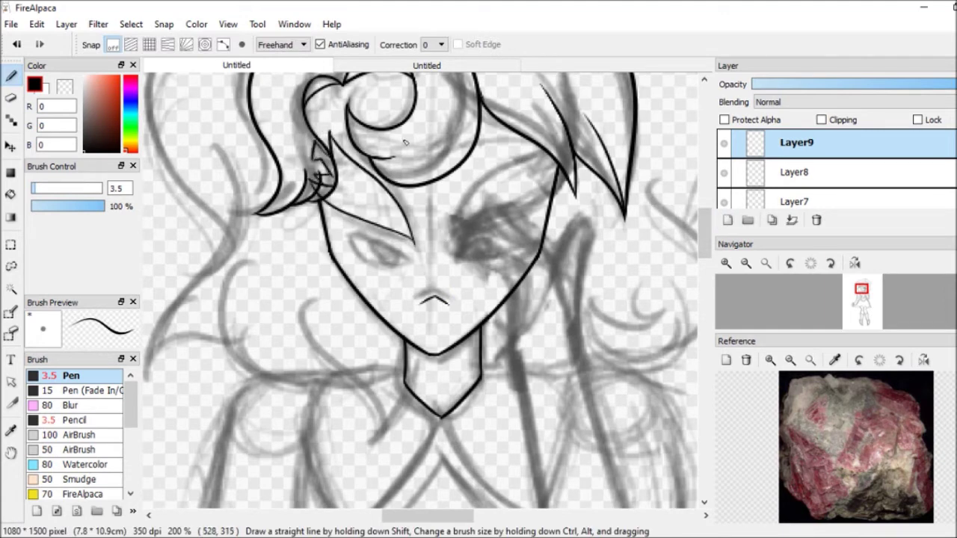
key("ctrl+z")
key("ctrl+z")
key("ctrl+z")
left_click_drag(341, 128, 351, 171)
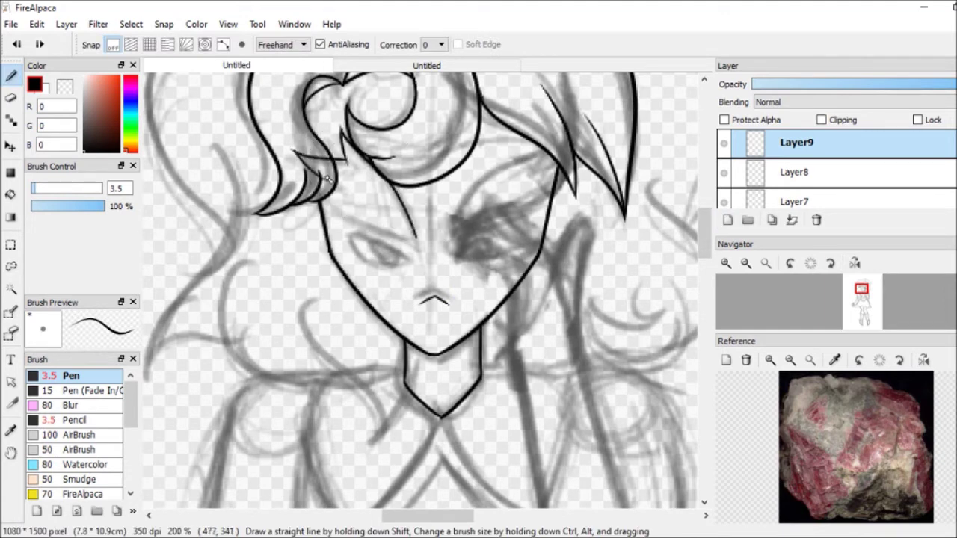
left_click_drag(414, 238, 323, 209)
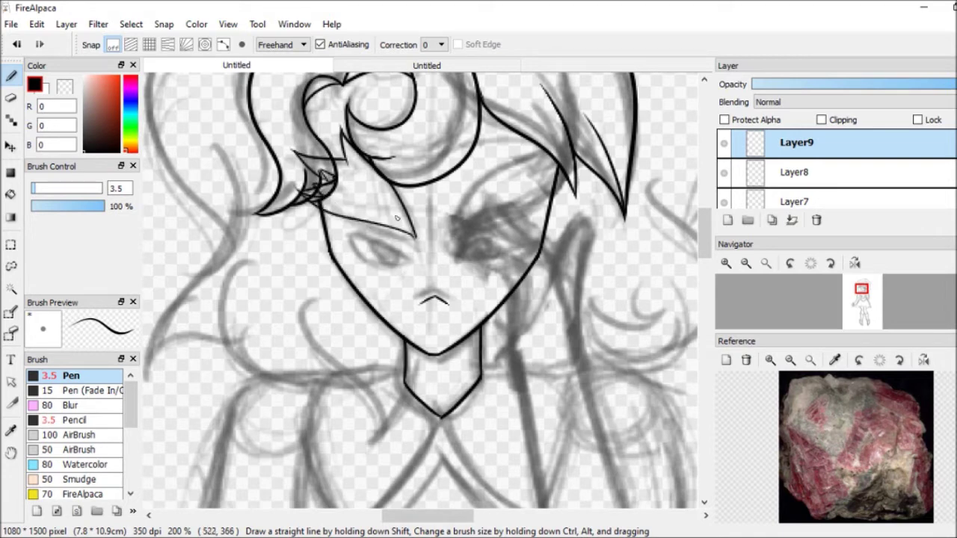
Hide the hair line art and clean up the jagged outer edge of the brow marking.
left_click(724, 202)
key("e")
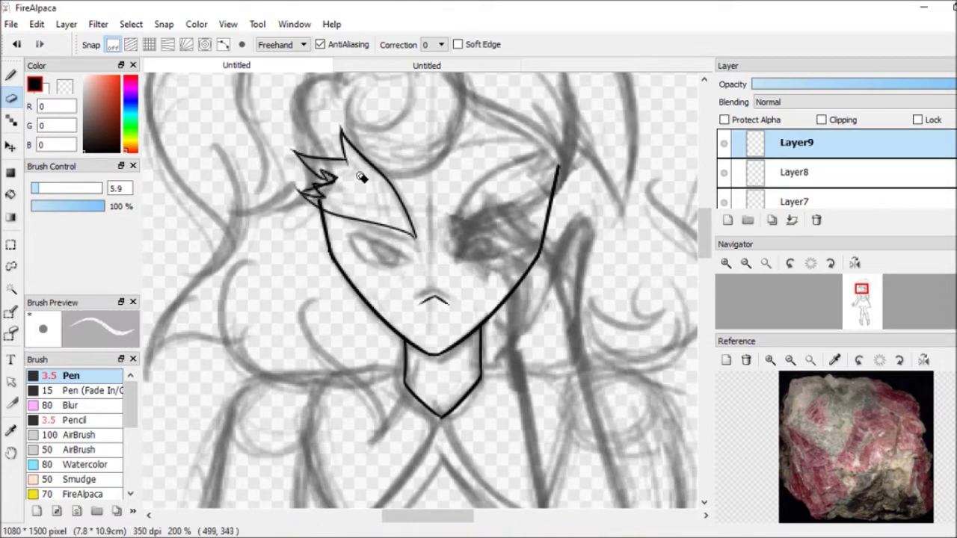
key("b")
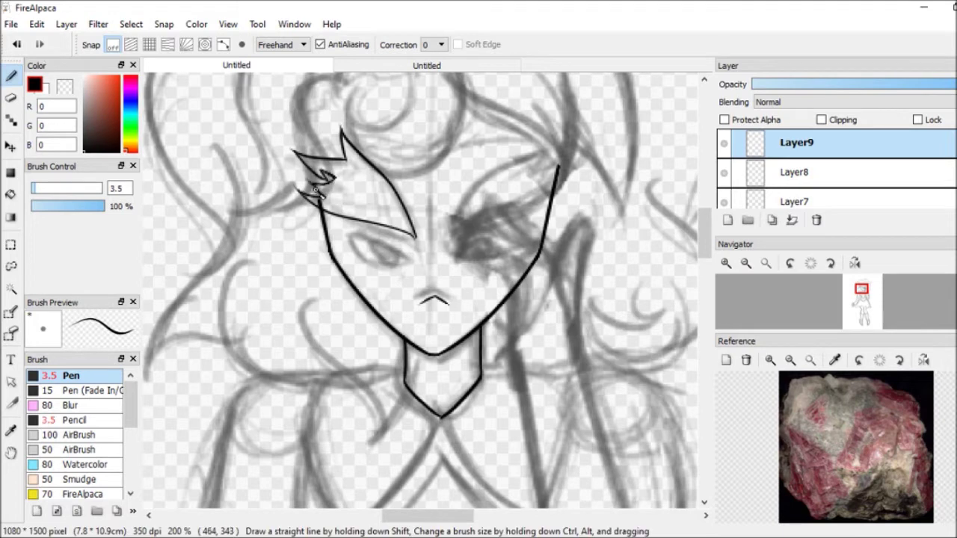
key("e")
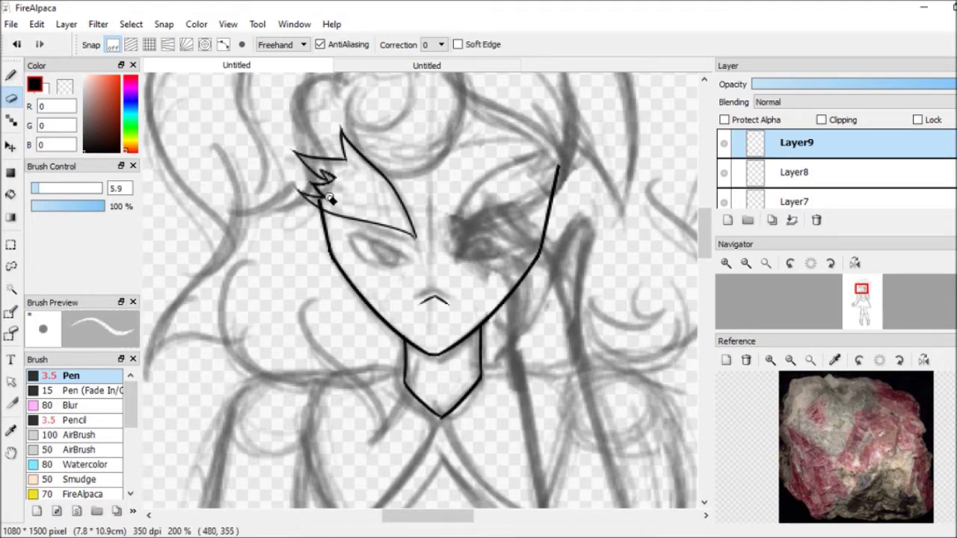
key("b")
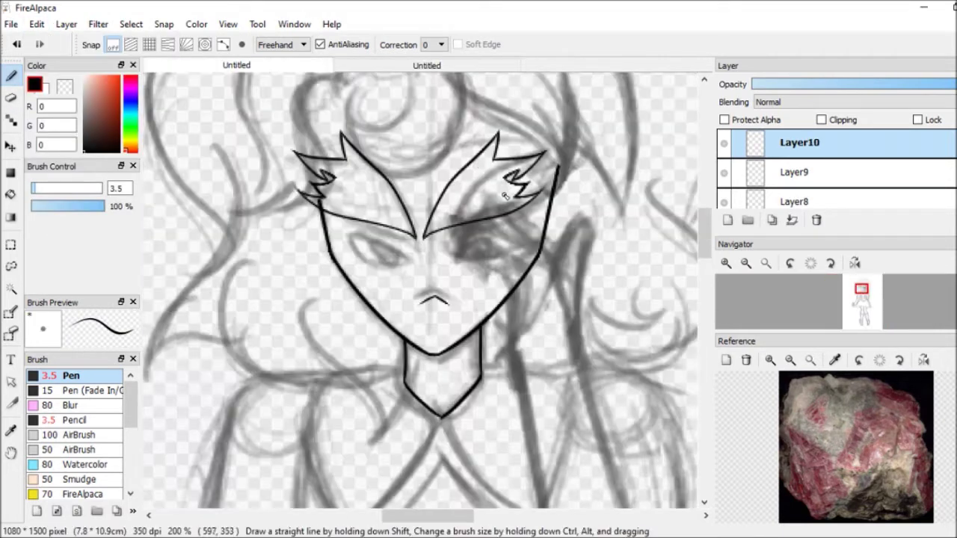
Position the mirrored brow marking above the other eye and close the second document.
key("ctrl+t")
left_click_drag(535, 196, 529, 192)
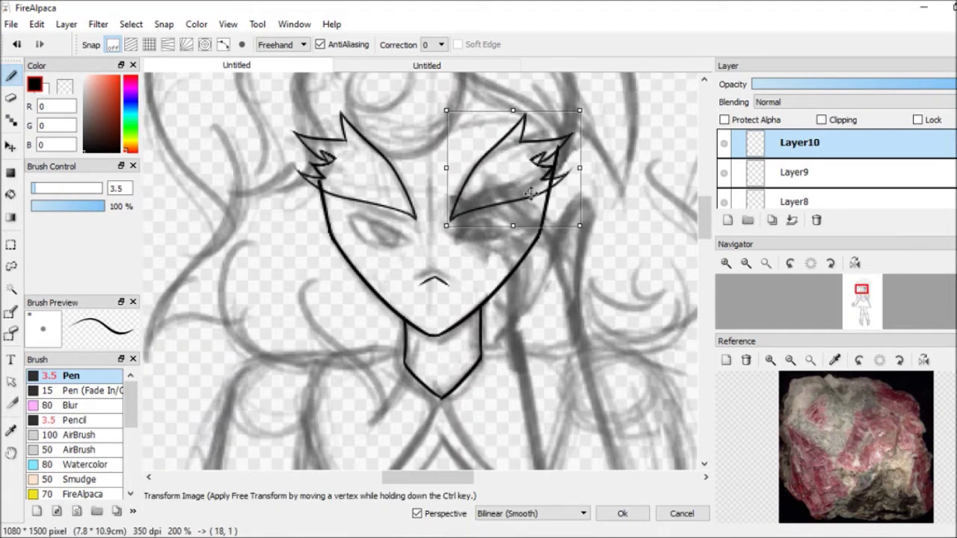
key("Return")
key("ctrl+w")
left_click(501, 301)
Erase the face contour inside the brow markings and the parts of the marking covered by the side lock.
key("e")
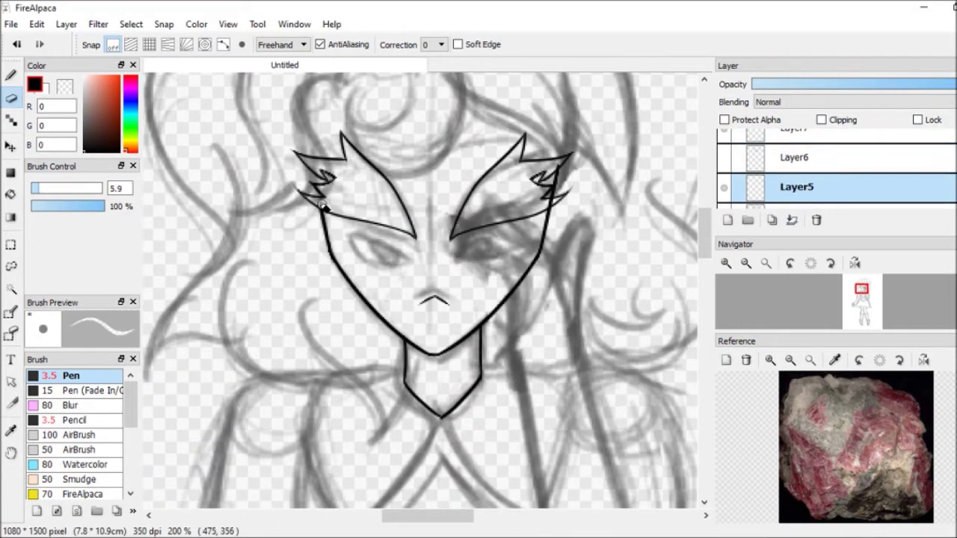
key("b")
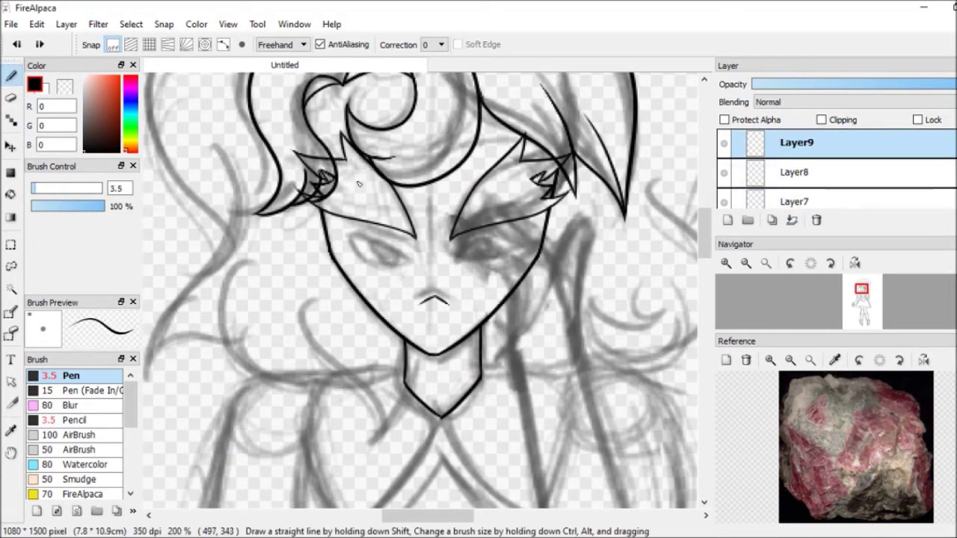
key("b")
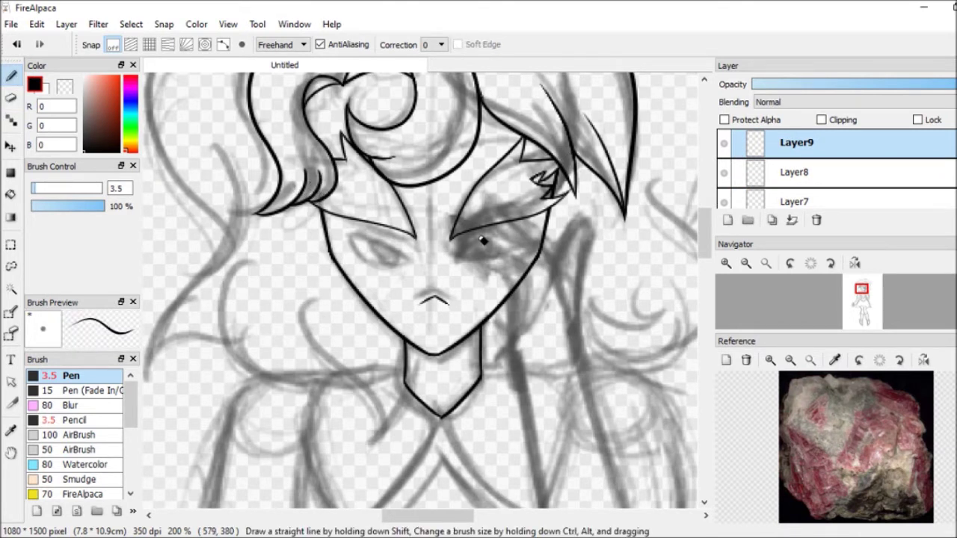
On a new layer, ink a thin double-lined headband across the forehead and erase it where the hair overlaps.
key("ctrl+shift+n")
key("e")
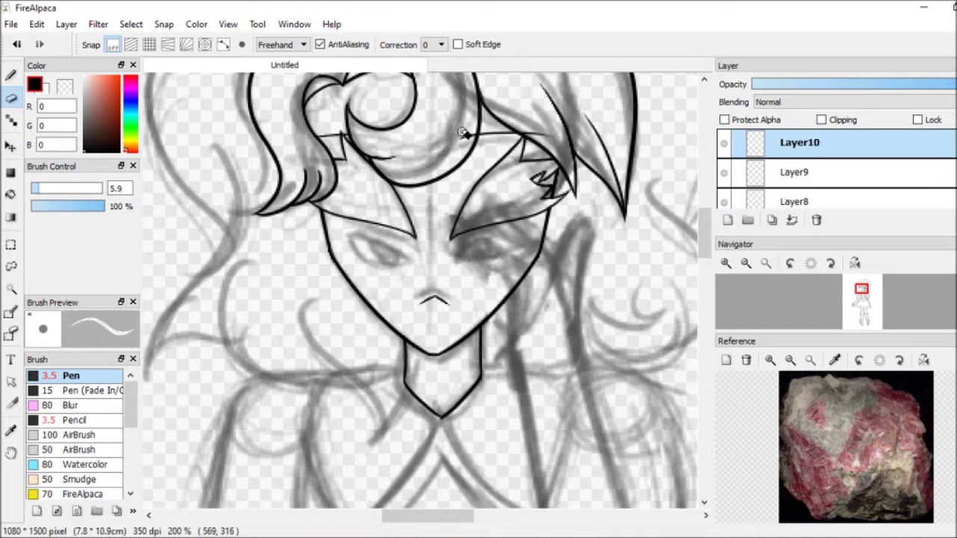
key("b")
key("e")
On a new layer, ink the almond-shaped outline of the uncovered eye.
left_click(727, 220)
key("b")
left_click_drag(347, 230, 414, 254)
mouse_move(348, 234)
left_mouse_down()
mouse_move(415, 258)
mouse_move(393, 240)
left_mouse_up()
key("e")
key("b")
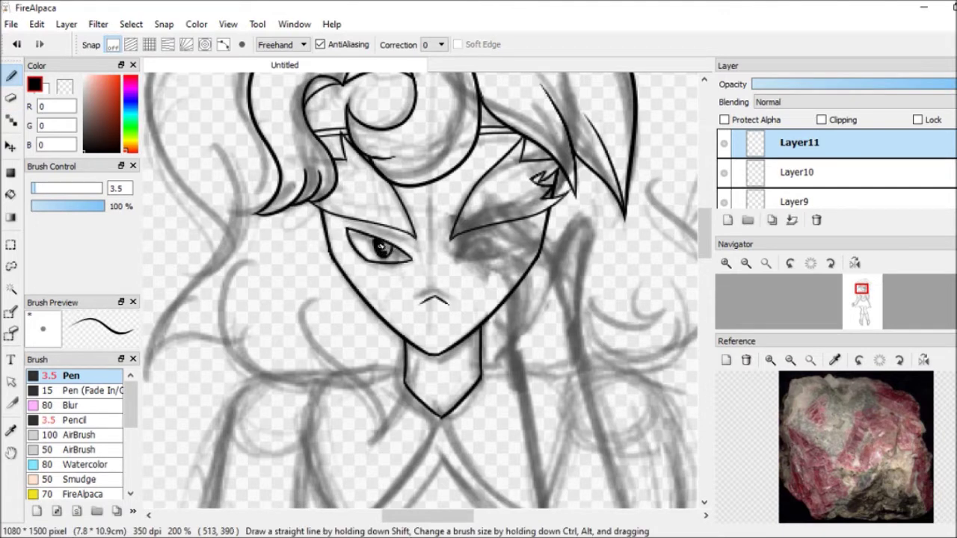
Mirror a copy of the eye outline using a new document and position it over the other eye.
key("ctrl+n")
key("Return")
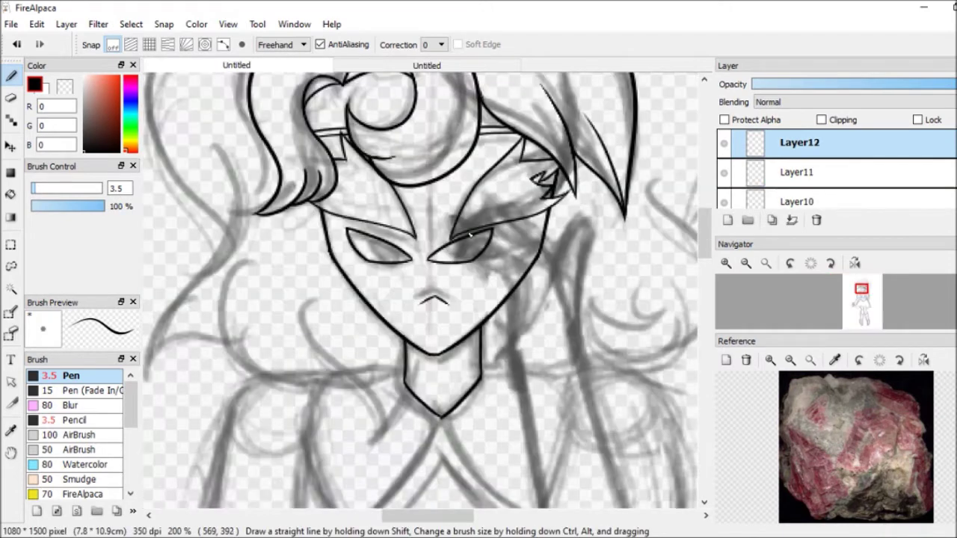
key("ctrl+t")
key("Return")
left_click_drag(431, 248, 431, 259)
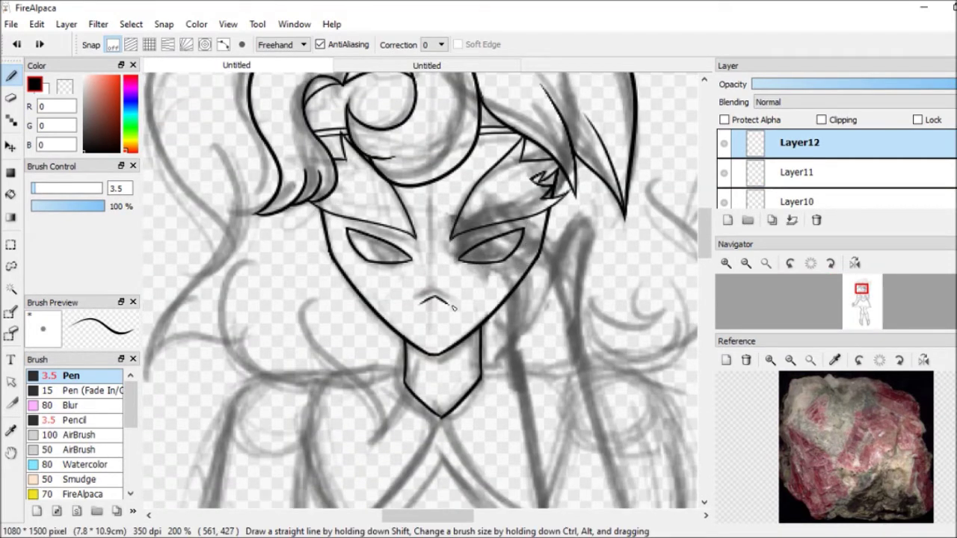
scroll(453, 307, "down", 5)
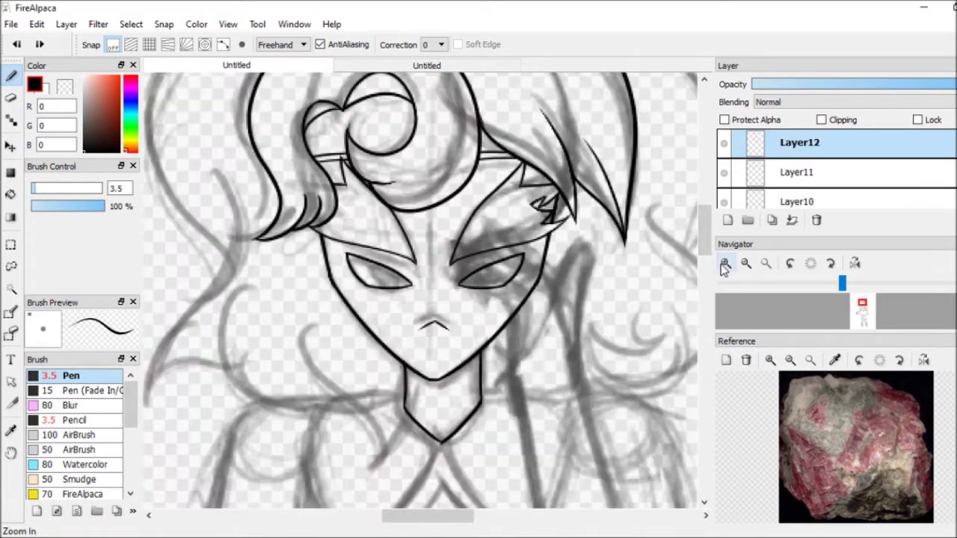
Merge the inked layers, position a mirrored copy of the shoulder line on the opposite shoulder, and close the helper document.
left_click(791, 220)
left_click(727, 219)
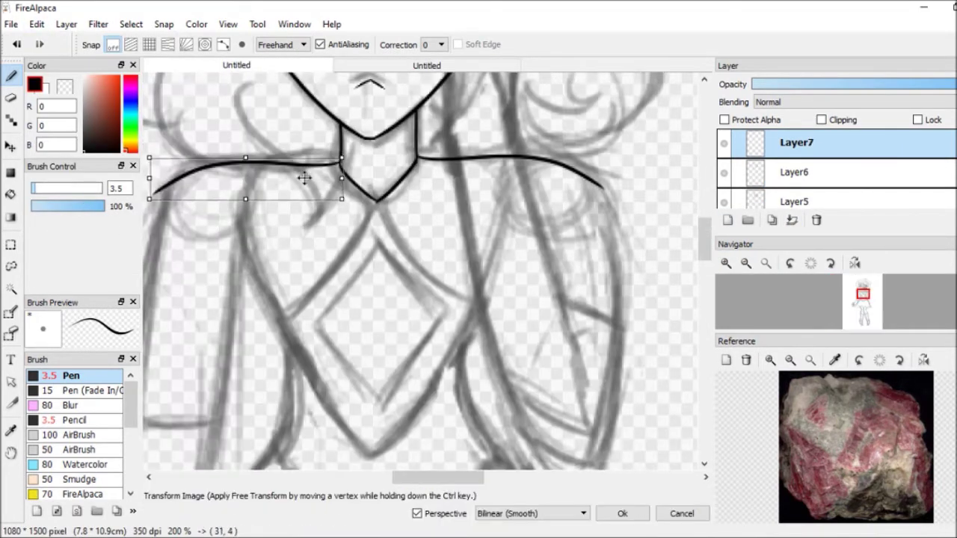
left_click_drag(306, 178, 316, 182)
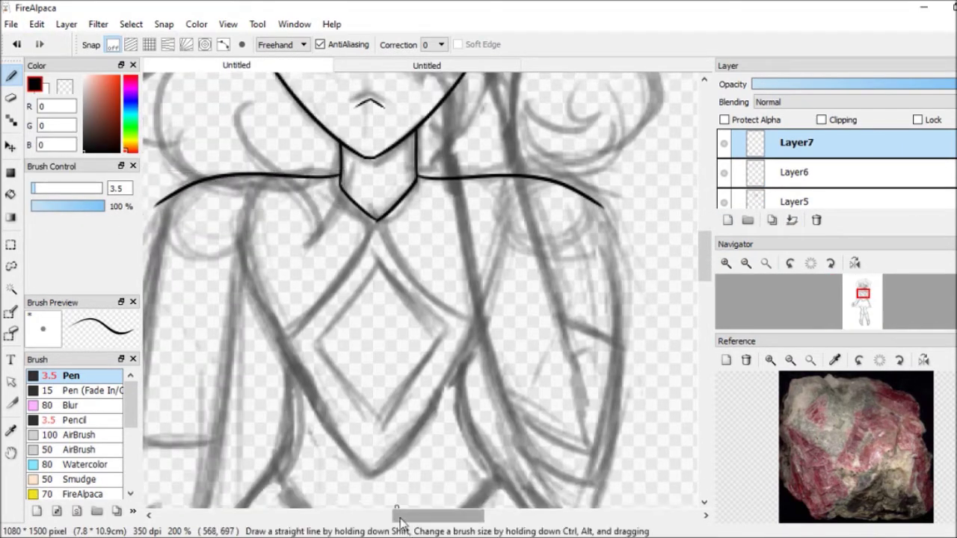
left_click(455, 66)
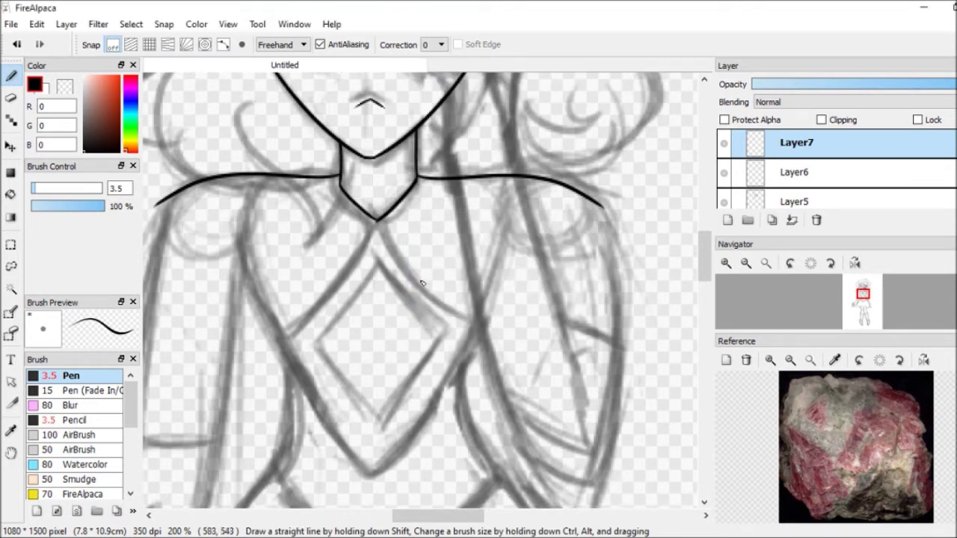
Ink the outer and inner contours of the raised upper arm so they meet in a rounded elbow.
scroll(706, 260, "down", 1)
left_click_drag(613, 247, 572, 452)
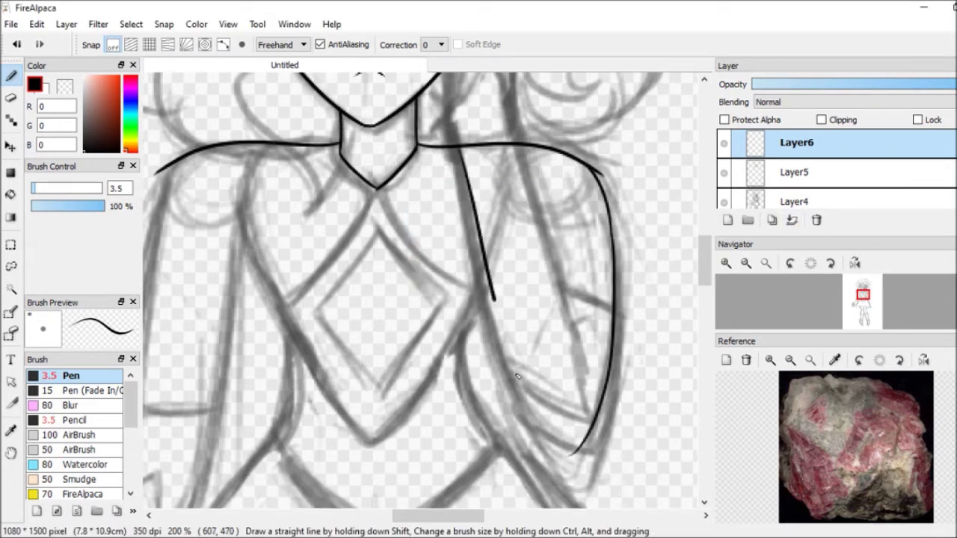
left_click_drag(454, 153, 571, 447)
key("e")
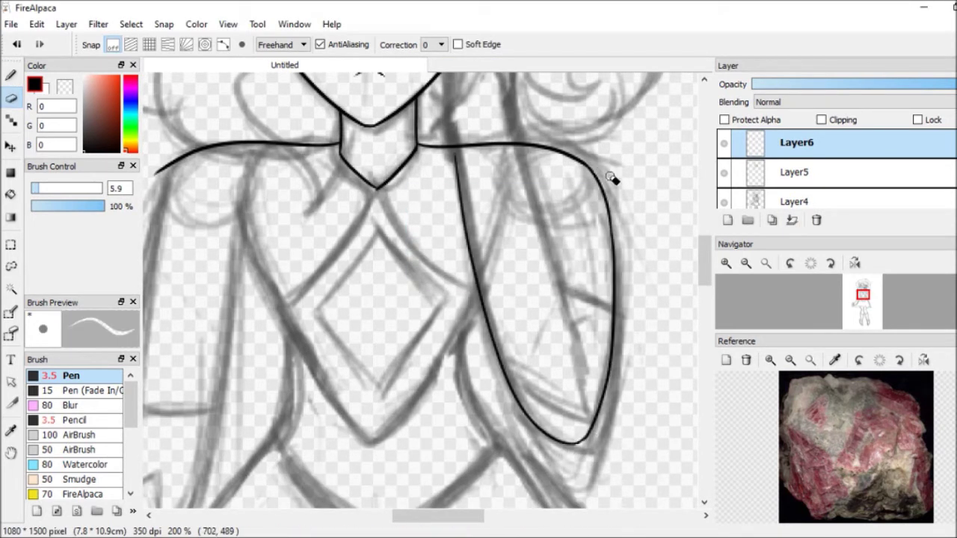
key("b")
left_click_drag(591, 178, 507, 171)
Ink the raised forearm's outer line up to the little finger and outline the fingers spread over the covered eye.
left_click_drag(423, 88, 497, 381)
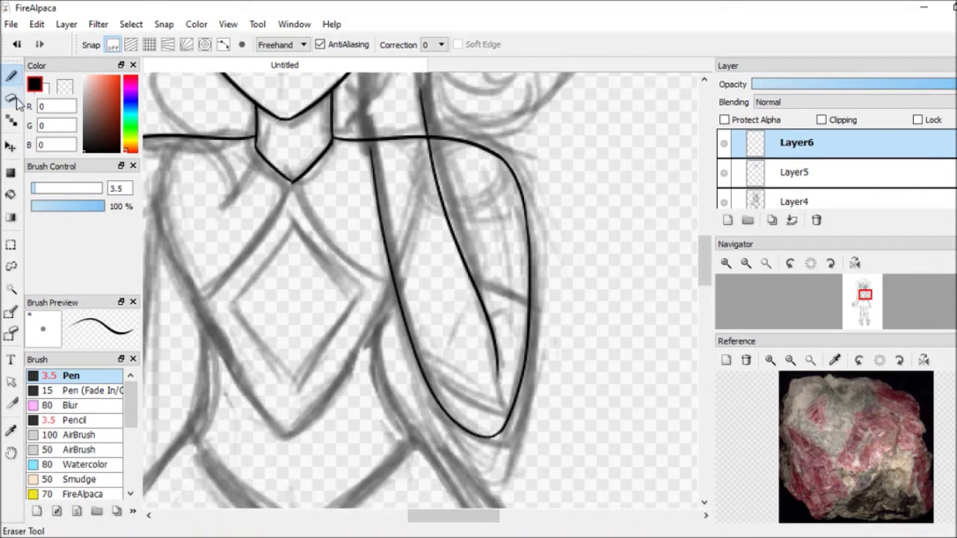
scroll(640, 226, "up", 5)
mouse_move(410, 256)
left_mouse_down()
mouse_move(410, 176)
mouse_move(398, 189)
mouse_move(336, 127)
left_mouse_up()
left_click_drag(379, 180, 374, 184)
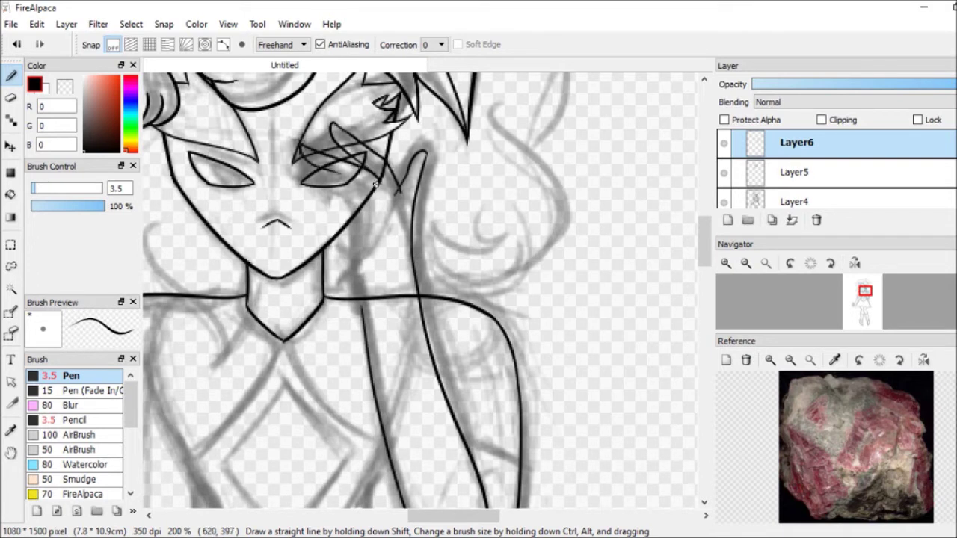
mouse_move(311, 180)
left_mouse_down()
mouse_move(358, 209)
mouse_move(316, 202)
left_mouse_up()
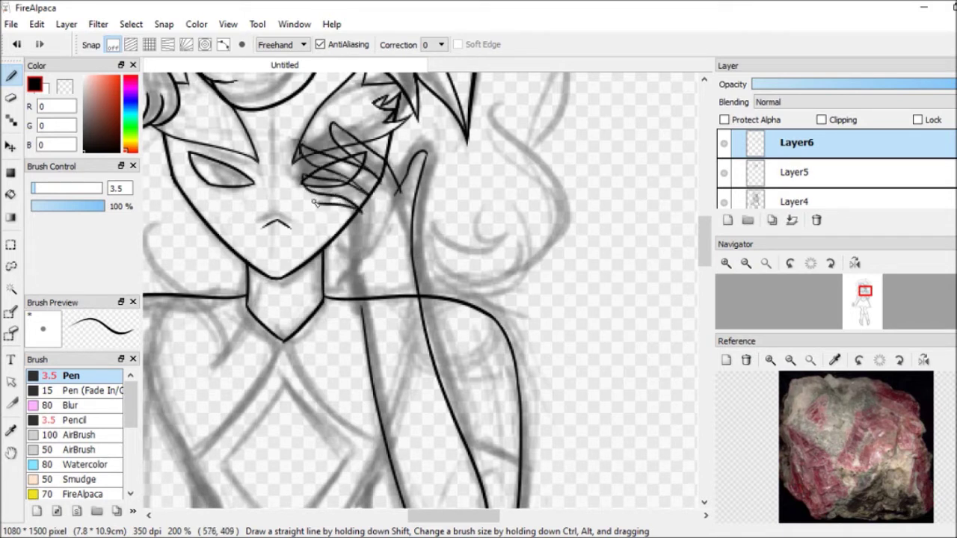
Ink the inner edge of the raised wrist and blend it into the arm line below.
left_click_drag(357, 232, 370, 337)
key("e")
mouse_move(365, 299)
left_mouse_down()
mouse_move(353, 321)
mouse_move(377, 407)
left_mouse_up()
key("b")
Finish the lowest finger outline beside the covered eye and clean up stray finger strokes.
key("e")
mouse_move(317, 201)
left_mouse_down()
mouse_move(352, 213)
mouse_move(317, 207)
left_mouse_up()
key("b")
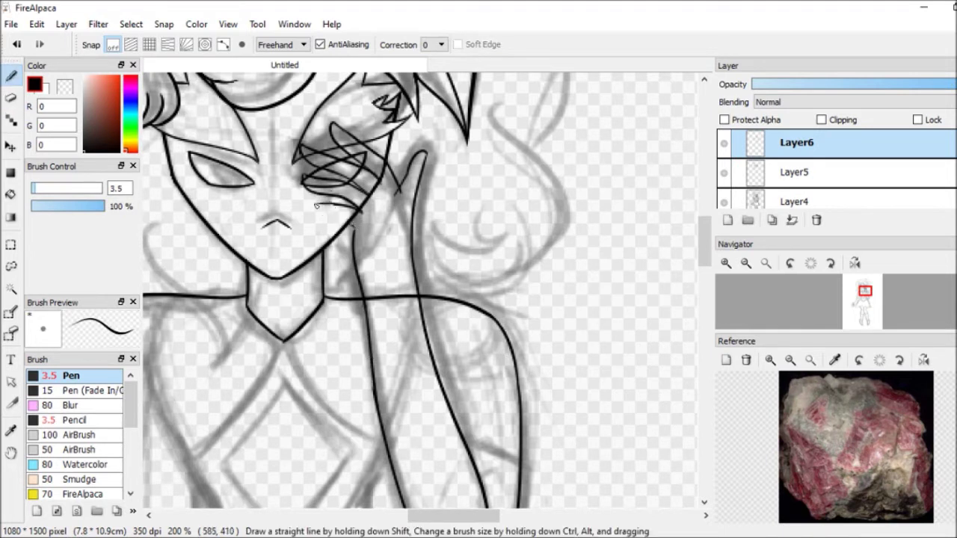
key("e")
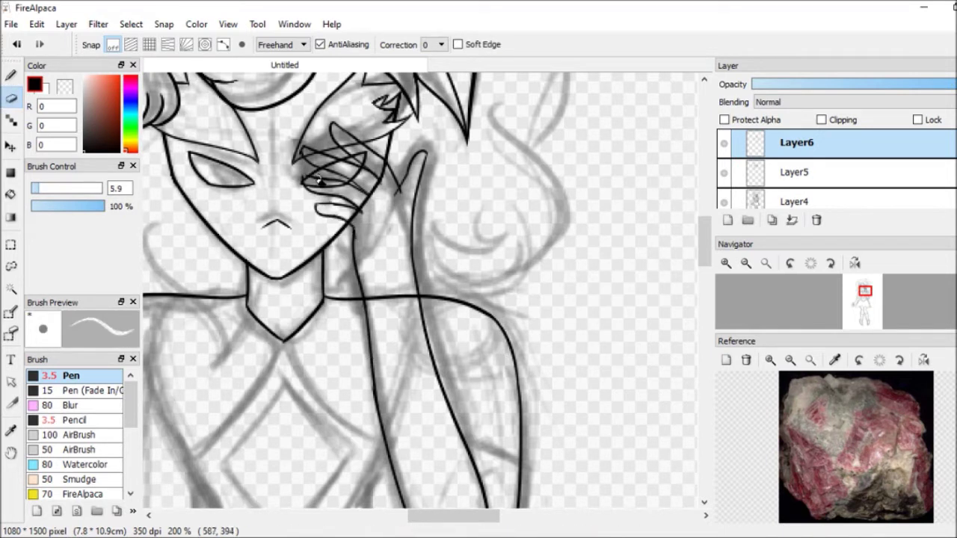
key("b")
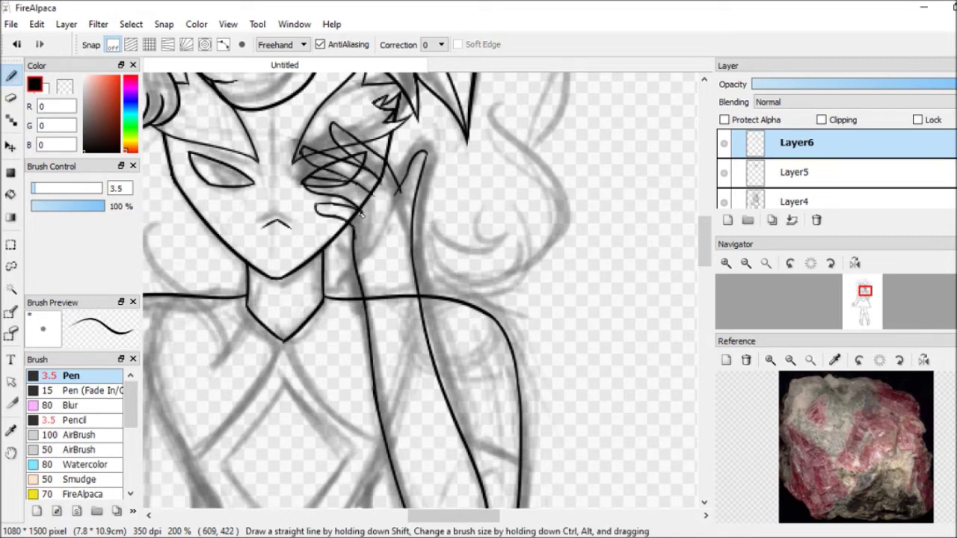
key("e")
key("b")
Select the inked fingers over the eye with a lasso and shift and rotate them slightly to refit the hand.
key("l")
left_click_drag(295, 123, 374, 217)
key("ctrl+t")
left_click_drag(465, 156, 442, 175)
key("Return")
key("b")
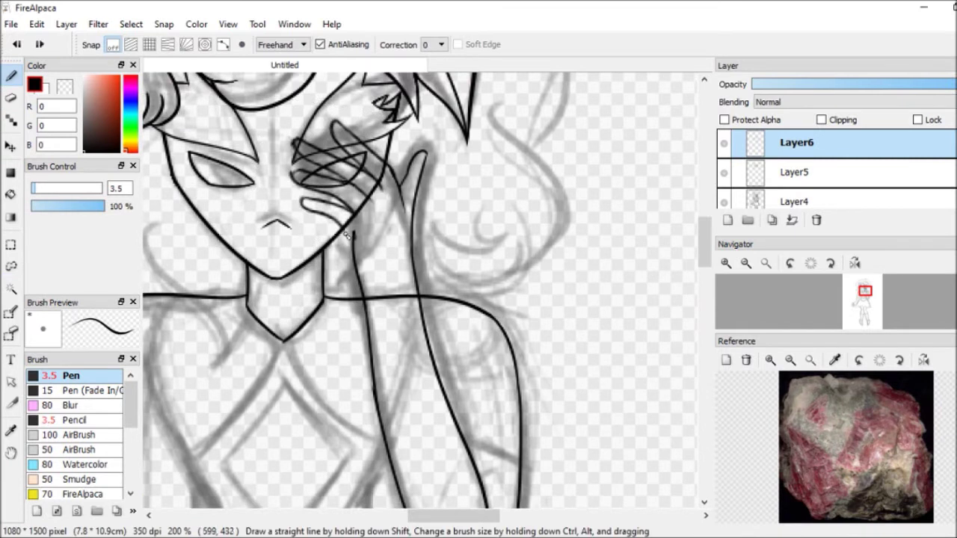
Refine the finger and wrist lines, and erase the face contour behind the hand on Layer5.
key("e")
key("b")
key("e")
key("b")
key("e")
key("b")
key("e")
key("ctrl+Down")
mouse_move(394, 172)
left_mouse_down()
mouse_move(358, 156)
mouse_move(388, 191)
mouse_move(352, 239)
left_mouse_up()
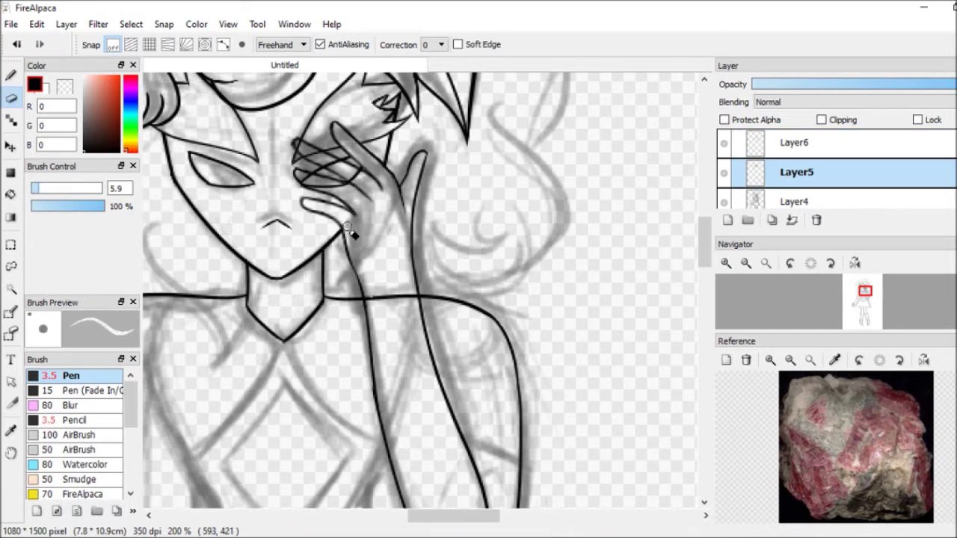
Ink the curved thumb-side base of the raised palm on Layer6, redoing the stroke until it fits.
key("ctrl+Up")
key("b")
key("ctrl+z")
key("ctrl+z")
key("ctrl+y")
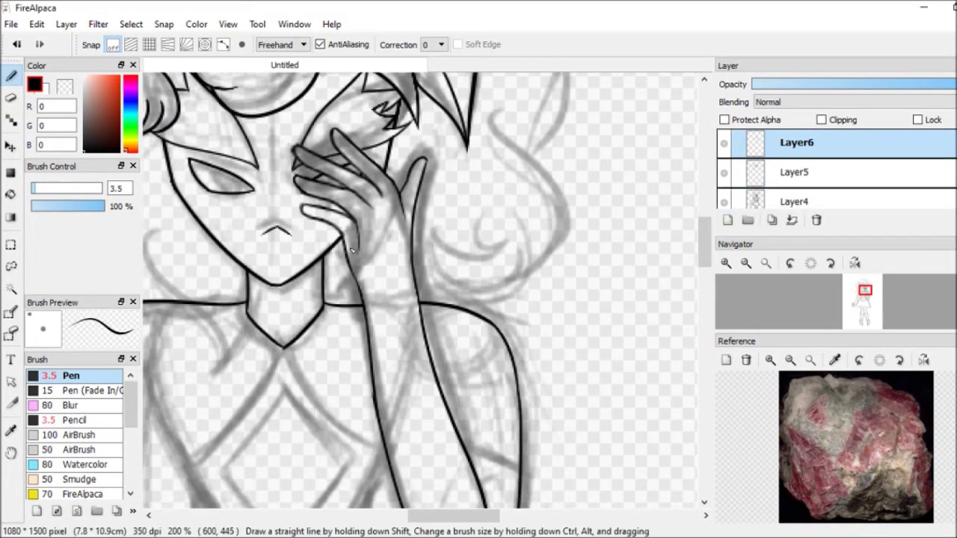
key("ctrl+z")
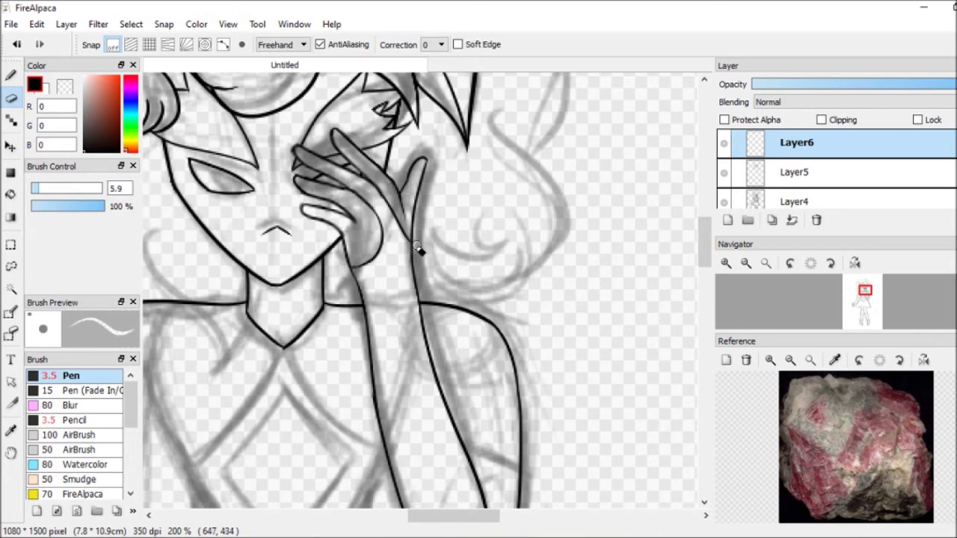
Ink the two curved glove edges near the raised arm's elbow.
scroll(420, 211, "down", 3)
left_click_drag(411, 305, 488, 348)
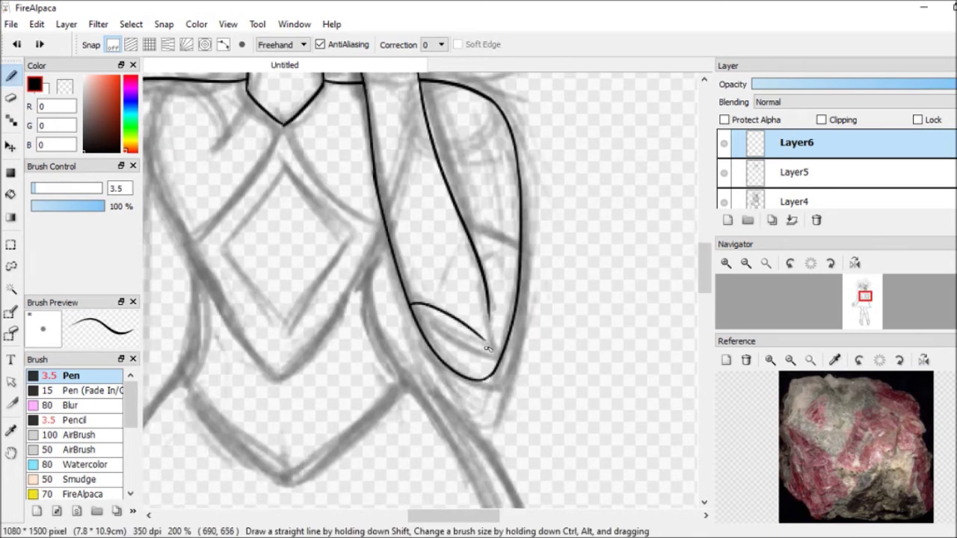
left_click_drag(480, 251, 518, 262)
key("e")
Ink the rounded shoulder of the lowered arm and merge the arm line art into Layer5.
left_click(748, 168)
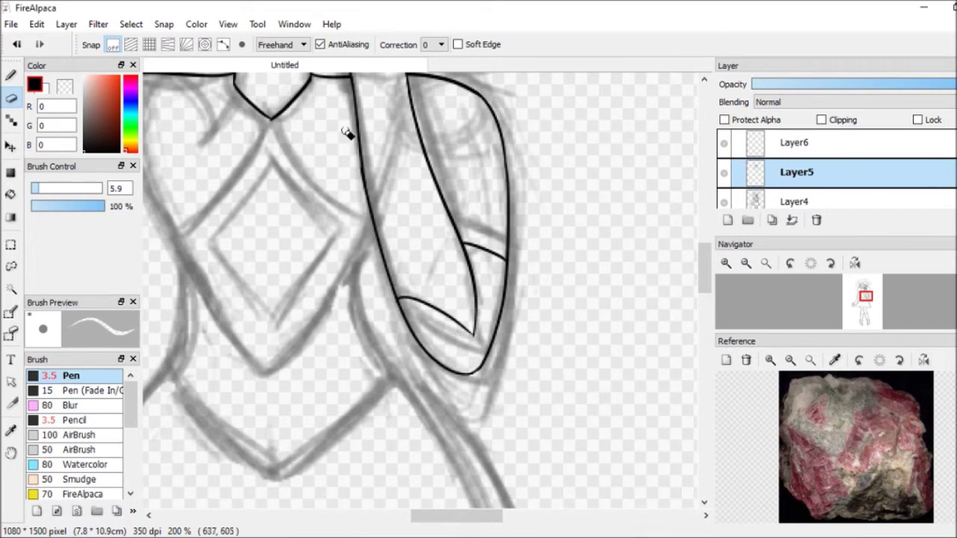
key("b")
scroll(358, 148, "up", 1)
scroll(359, 147, "left", 4)
mouse_move(345, 137)
left_mouse_down()
mouse_move(312, 215)
mouse_move(385, 123)
left_mouse_up()
left_click(792, 220)
key("e")
key("b")
scroll(352, 142, "right", 3)
On a new layer, ink one tapering side of the bodice and mirror a copy for the other side using a new document.
left_click_drag(310, 126, 304, 208)
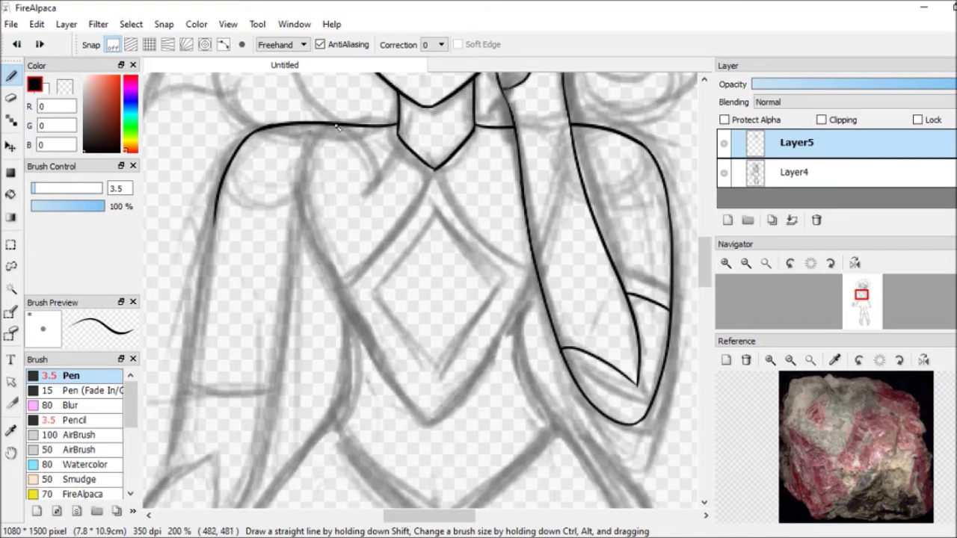
key("ctrl+shift+n")
left_click_drag(309, 127, 403, 415)
key("ctrl+n")
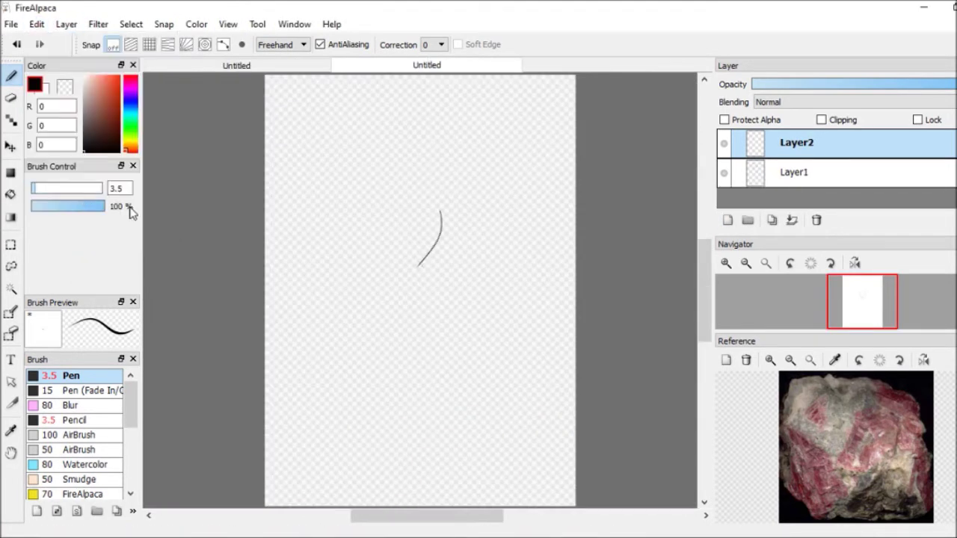
key("ctrl+shift+n")
left_click(236, 65)
key("ctrl+v")
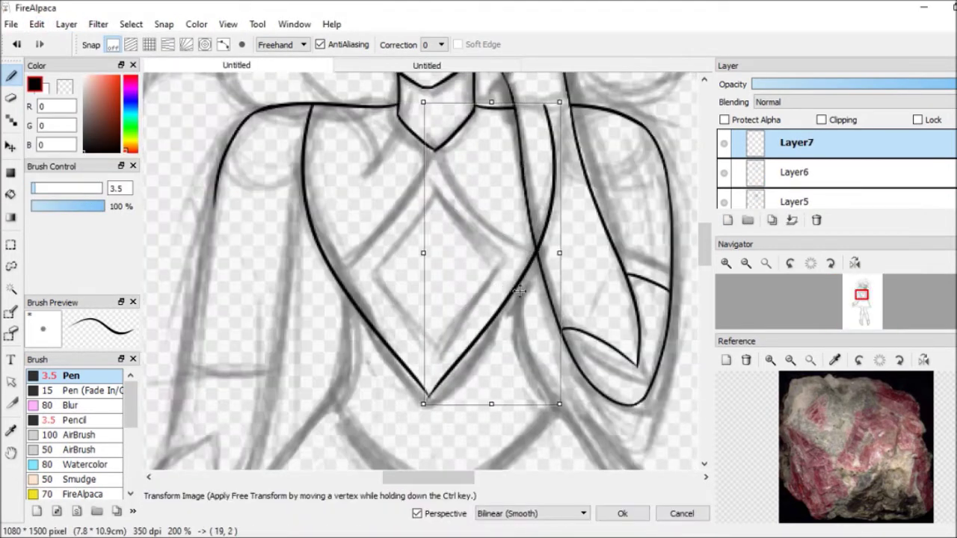
key("Return")
key("ctrl+e")
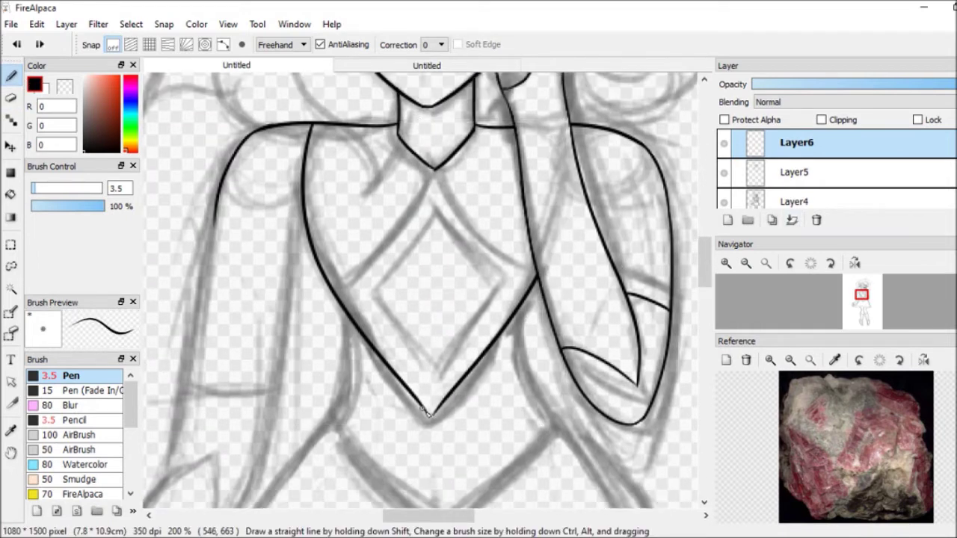
Ink the curved armhole and both long edges of the lowered upper arm on Layer6.
key("Down")
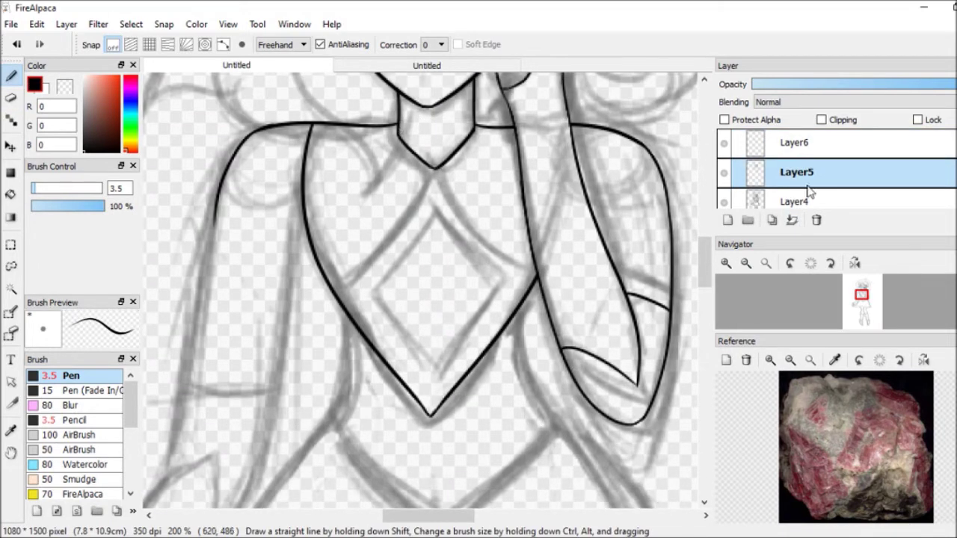
left_click(796, 142)
left_click_drag(306, 227, 342, 125)
mouse_move(302, 209)
left_mouse_down()
mouse_move(262, 399)
mouse_move(273, 403)
left_mouse_up()
key("ctrl+z")
left_click_drag(183, 422, 224, 174)
Erase the bodice side line where it crosses the lowered arm's shoulder above the armhole.
key("Down")
left_click(815, 152)
mouse_move(306, 126)
left_mouse_down()
mouse_move(308, 235)
mouse_move(325, 299)
left_mouse_up()
key("b")
key("e")
key("Down")
key("b")
key("e")
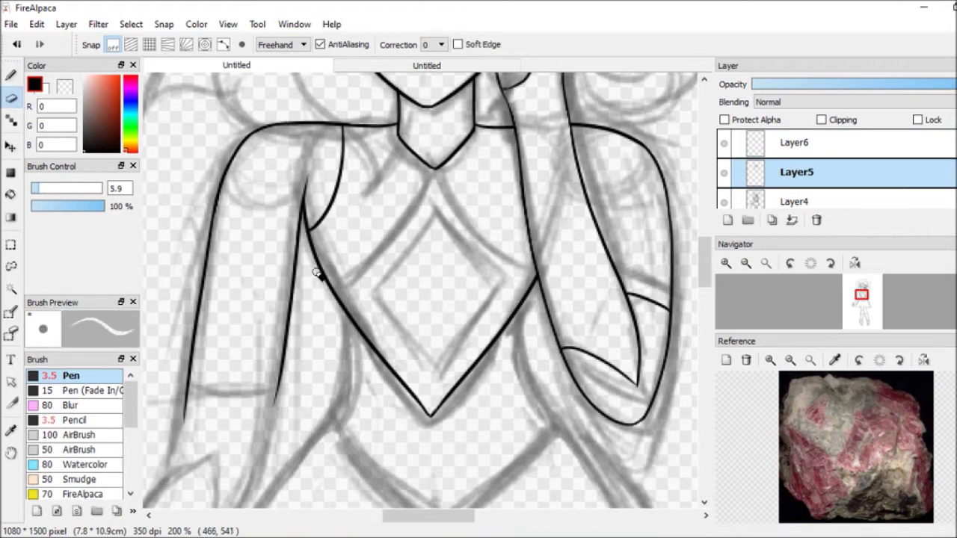
key("Up")
key("b")
Ink the two curved chest edges running from the collar point to the sides of the bodice.
left_click_drag(442, 516, 439, 516)
scroll(439, 486, "down", 1)
mouse_move(357, 274)
left_mouse_down()
mouse_move(452, 150)
mouse_move(555, 259)
left_mouse_up()
key("e")
key("b")
Ink the inner diamond on the chest and clean up its corners.
left_click_drag(451, 193, 390, 279)
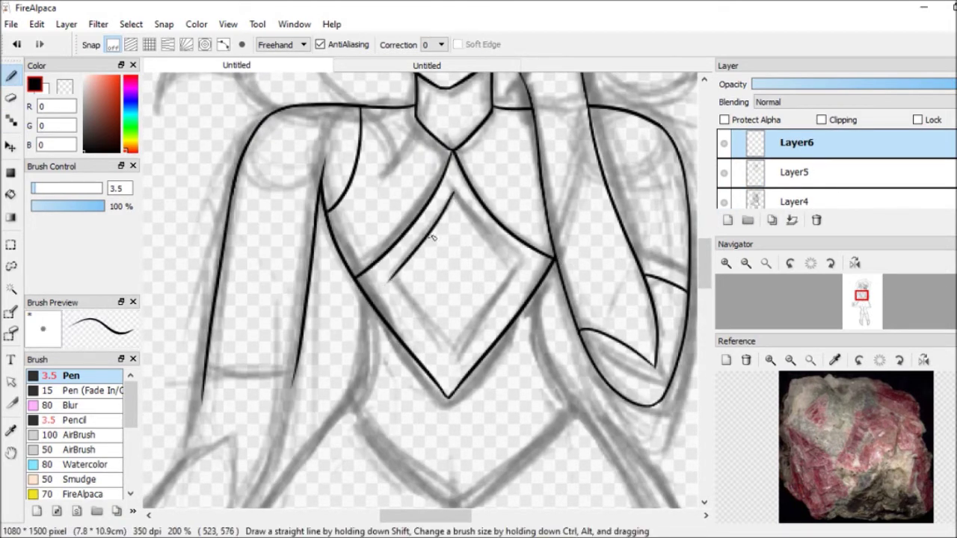
left_click_drag(446, 350, 454, 352)
mouse_move(452, 193)
left_mouse_down()
mouse_move(519, 267)
mouse_move(454, 352)
left_mouse_up()
key("e")
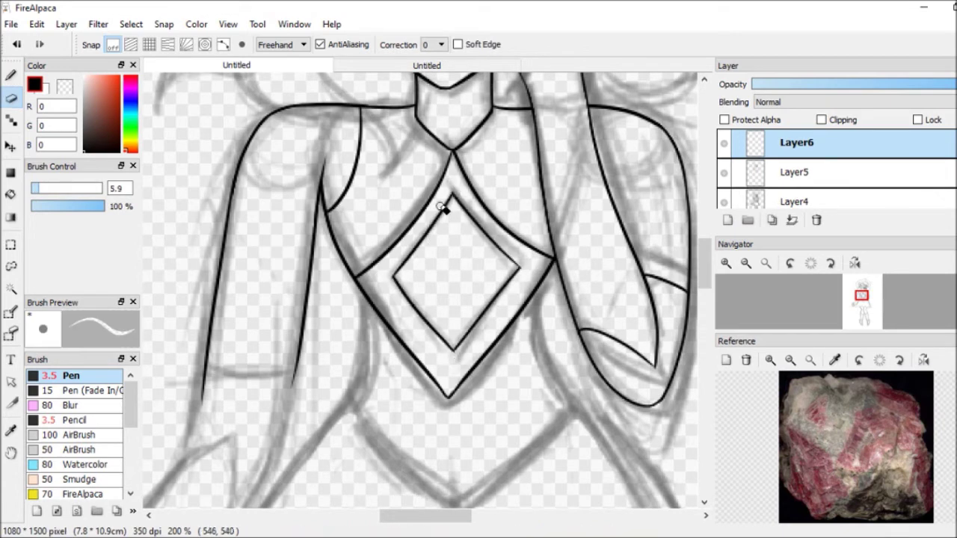
key("b")
Ink both curved waist sides and the V-shaped lower edge of the torso.
scroll(511, 280, "down", 3)
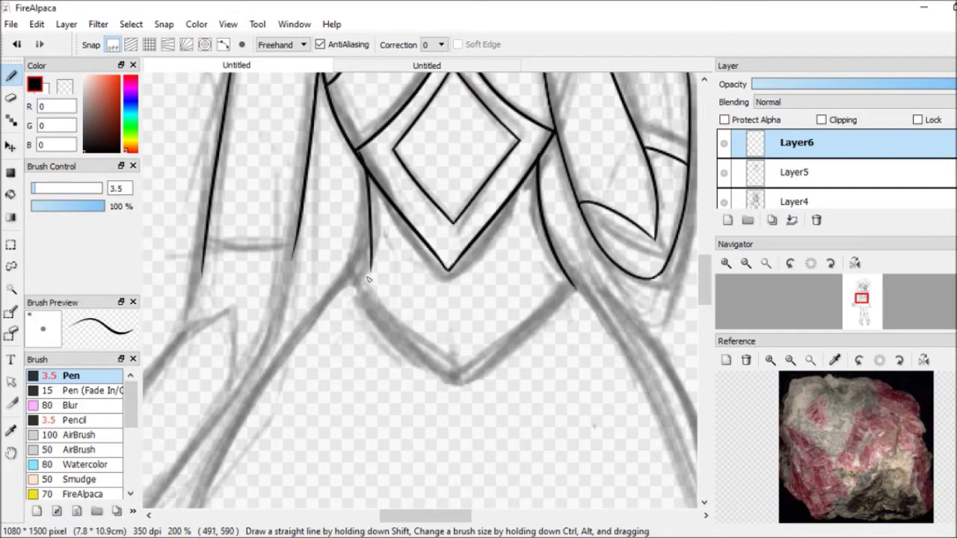
mouse_move(366, 175)
left_mouse_down()
mouse_move(345, 280)
mouse_move(467, 381)
left_mouse_up()
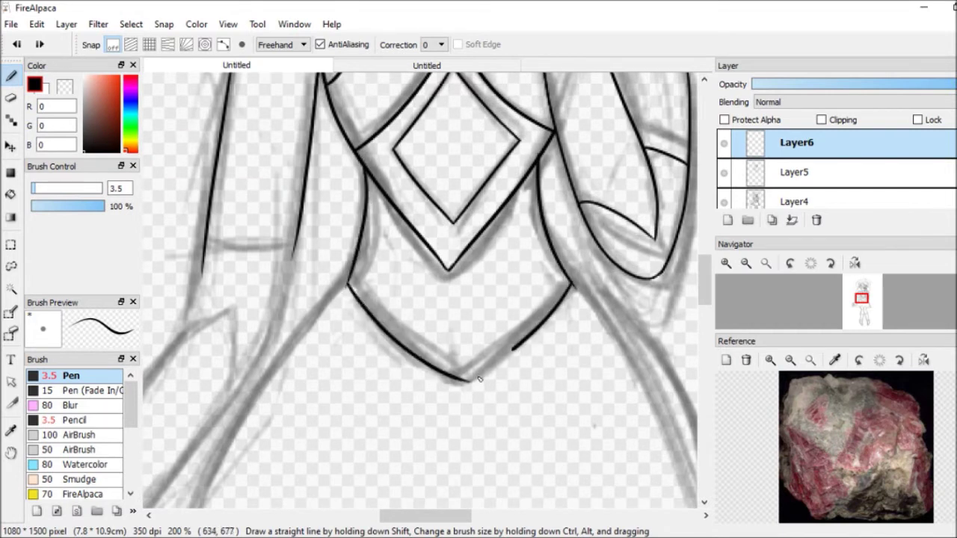
left_click_drag(573, 282, 464, 381)
key("e")
key("b")
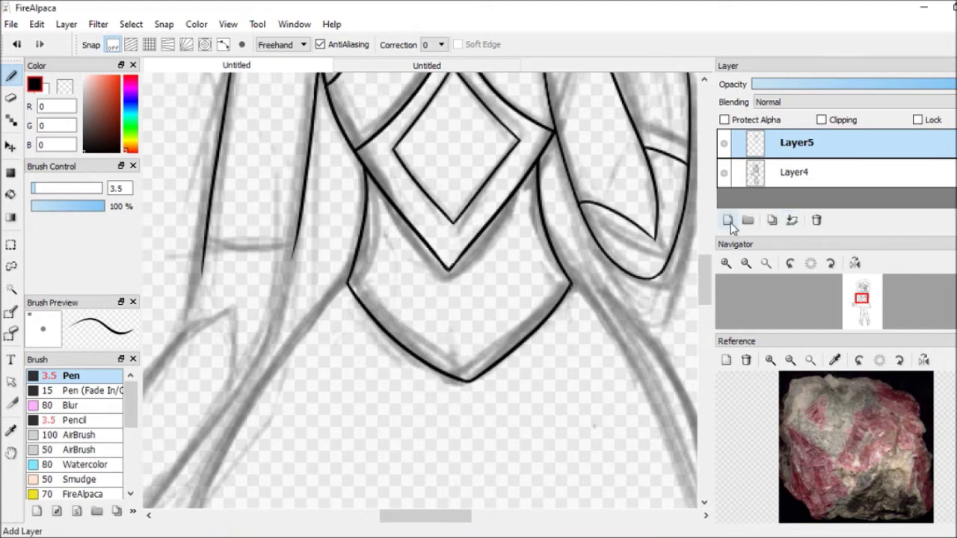
Add a line layer, and lasso and reposition the sketched forearm and hand of the lowered arm on Layer4.
left_click(796, 202)
key("m")
key("ctrl+t")
key("Return")
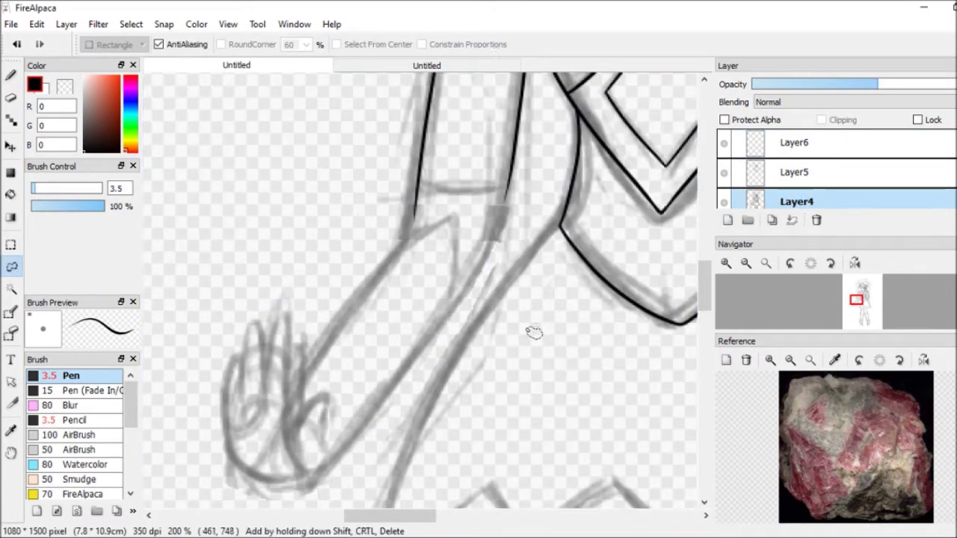
Ink both edges of the lowered forearm on Layer6 and erase the overlap at the elbow.
key("b")
left_click(795, 142)
left_click_drag(432, 210, 263, 411)
left_click_drag(507, 192, 485, 243)
left_click_drag(507, 185, 312, 475)
key("ctrl+z")
key("e")
left_click_drag(408, 235, 433, 208)
left_click_drag(710, 281, 710, 296)
key("b")
On a new layer, ink the fingers, thumb and rounded palm of the lowered hand.
key("ctrl+shift+n")
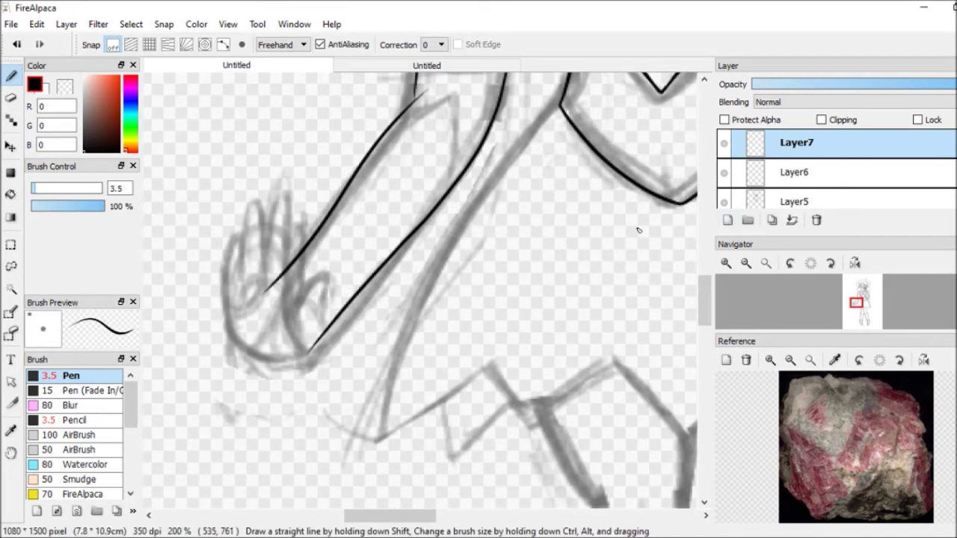
left_click_drag(302, 292, 287, 241)
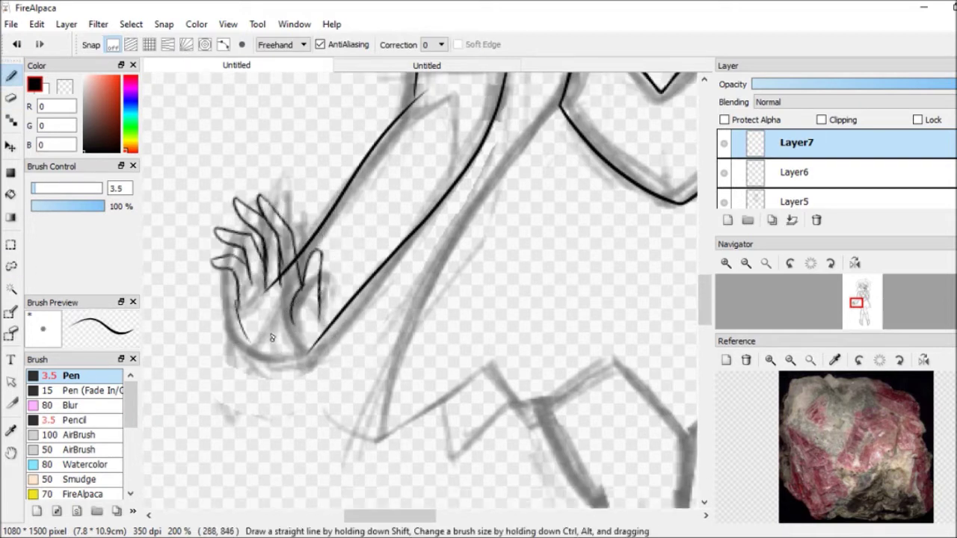
mouse_move(238, 299)
left_mouse_down()
mouse_move(321, 342)
mouse_move(355, 296)
left_mouse_up()
Rotate and shift the forearm's upper line on Layer6 so it meets the inked hand.
key("e")
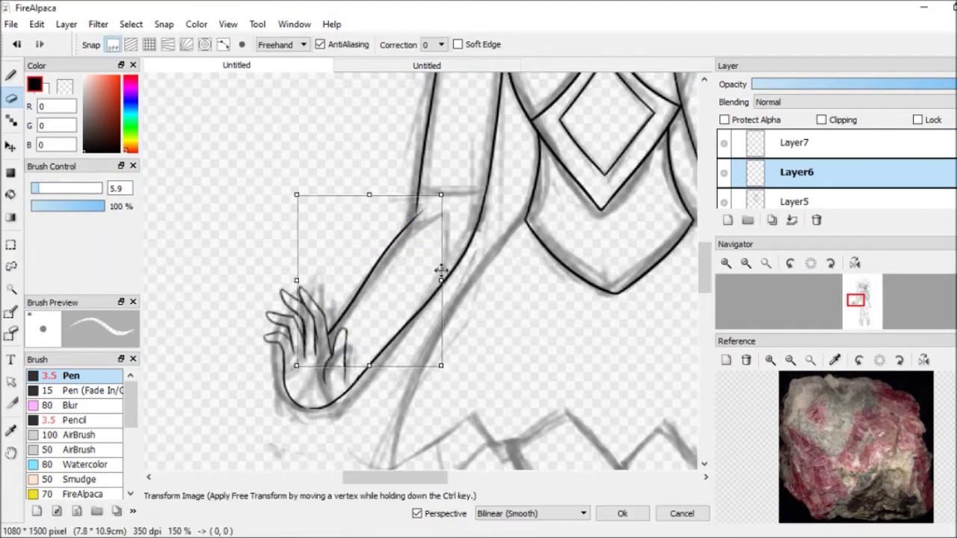
left_click_drag(441, 270, 429, 295)
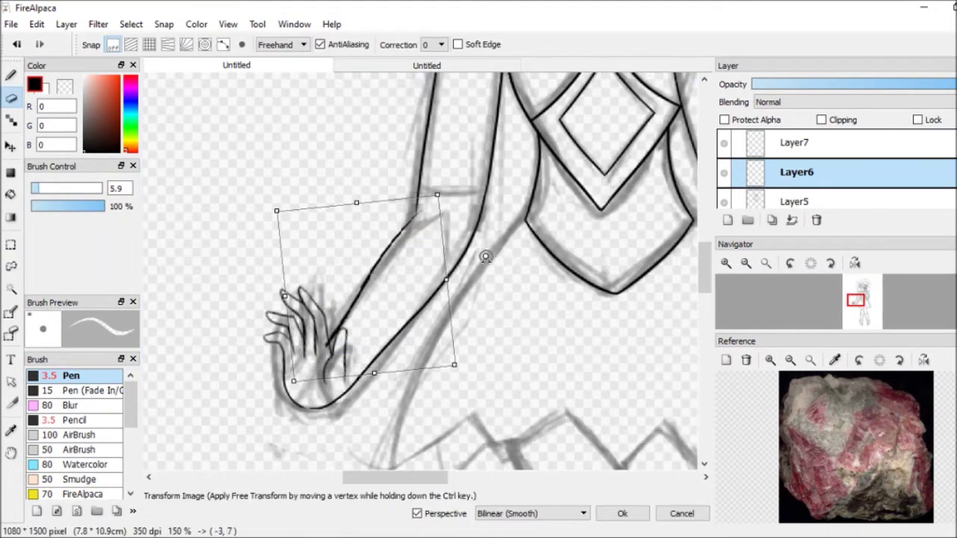
key("Return")
key("b")
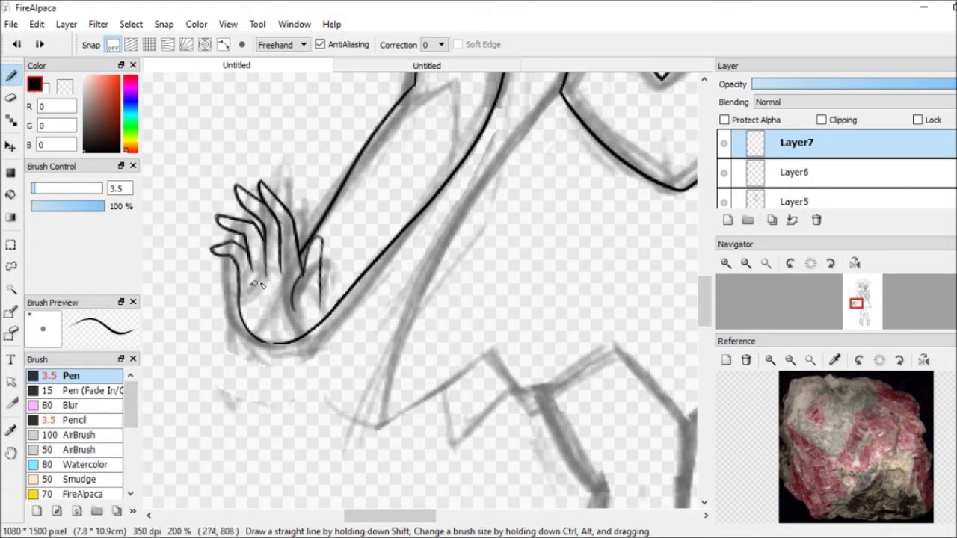
Ink the palm crease and thumb contour of the lowered hand on Layer7.
key("e")
key("b")
left_click_drag(293, 293, 313, 246)
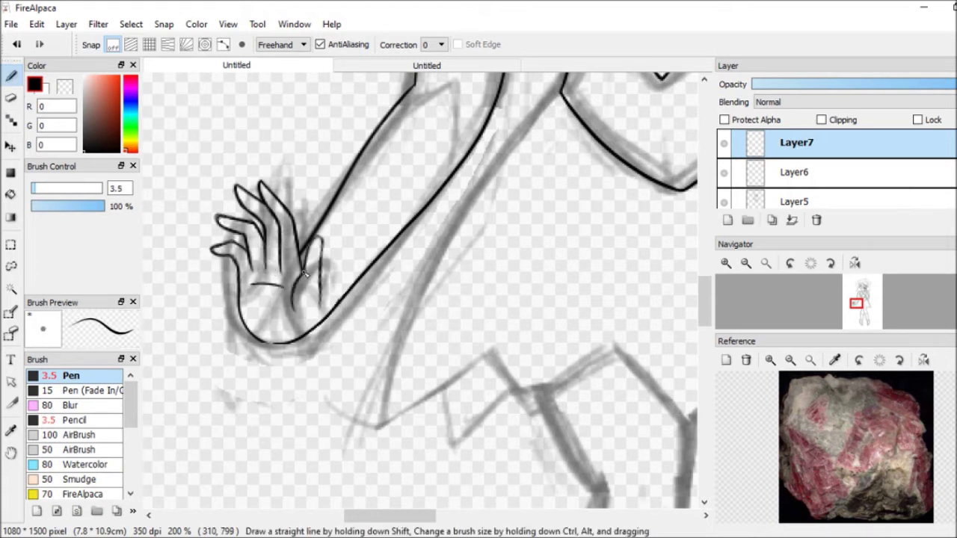
Erase the raised thumb's tip on Layer7 and redraw it shorter and more rounded.
key("e")
key("b")
key("e")
key("b")
key("e")
left_click_drag(322, 254, 312, 265)
key("b")
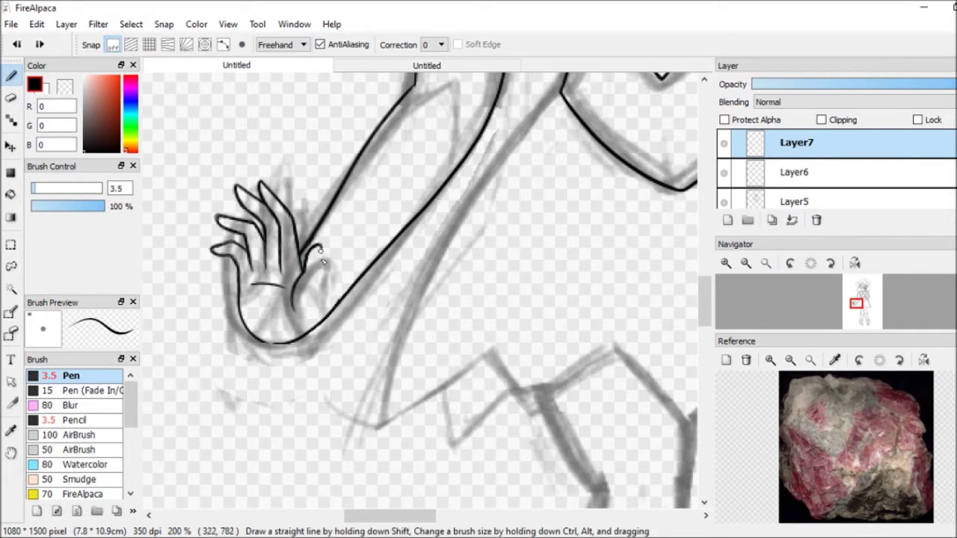
Ink the thumb's outer edge down into the palm and replace the palm crease with curved contours.
key("e")
key("b")
mouse_move(323, 249)
left_mouse_down()
mouse_move(317, 303)
mouse_move(318, 256)
mouse_move(311, 299)
mouse_move(303, 292)
mouse_move(307, 320)
left_mouse_up()
key("e")
key("b")
key("e")
key("b")
key("e")
key("b")
key("e")
key("b")
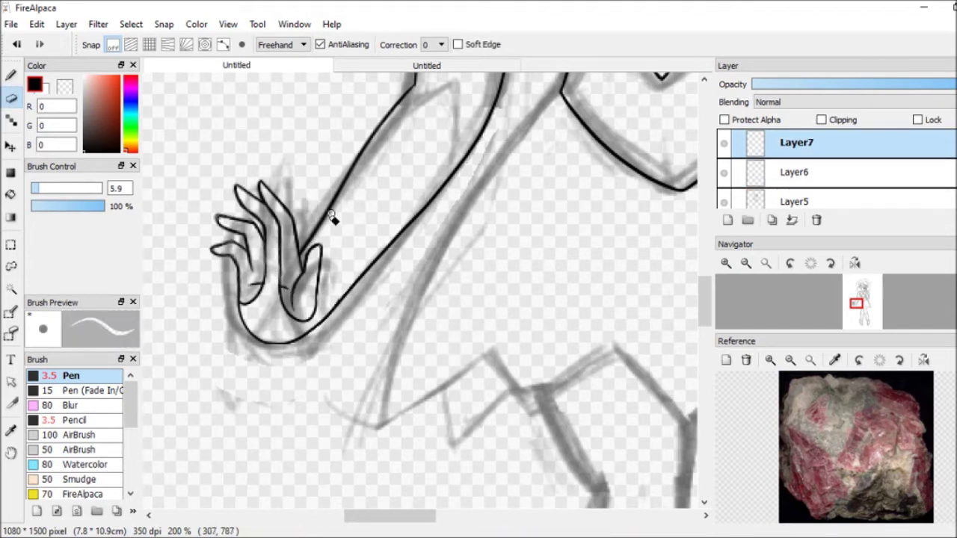
Ink the pointed glove cuff near the lowered arm's elbow and merge Layer7 down into Layer6.
scroll(335, 216, "up", 5)
mouse_move(414, 264)
left_mouse_down()
mouse_move(446, 248)
mouse_move(458, 338)
left_mouse_up()
left_click_drag(421, 206, 523, 217)
key("e")
key("b")
left_click(746, 263)
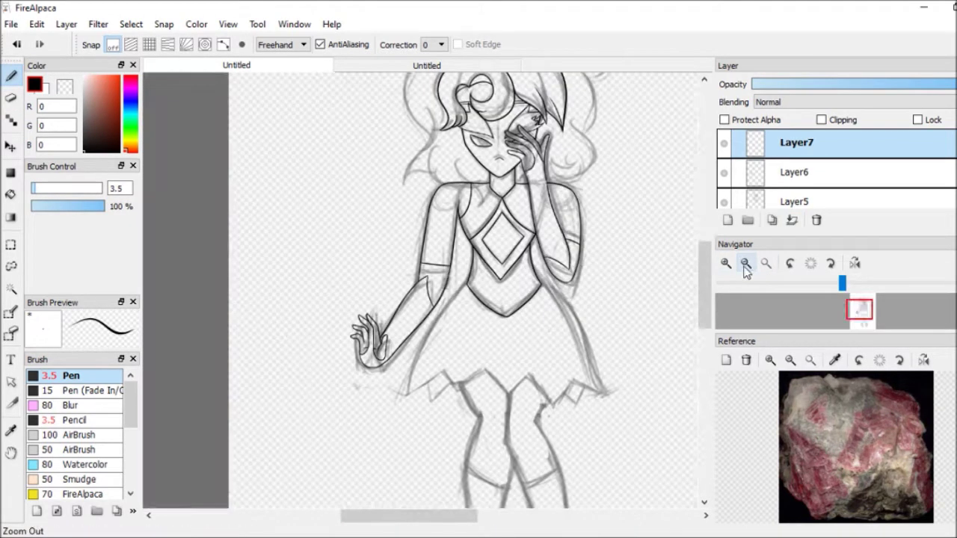
left_click(791, 220)
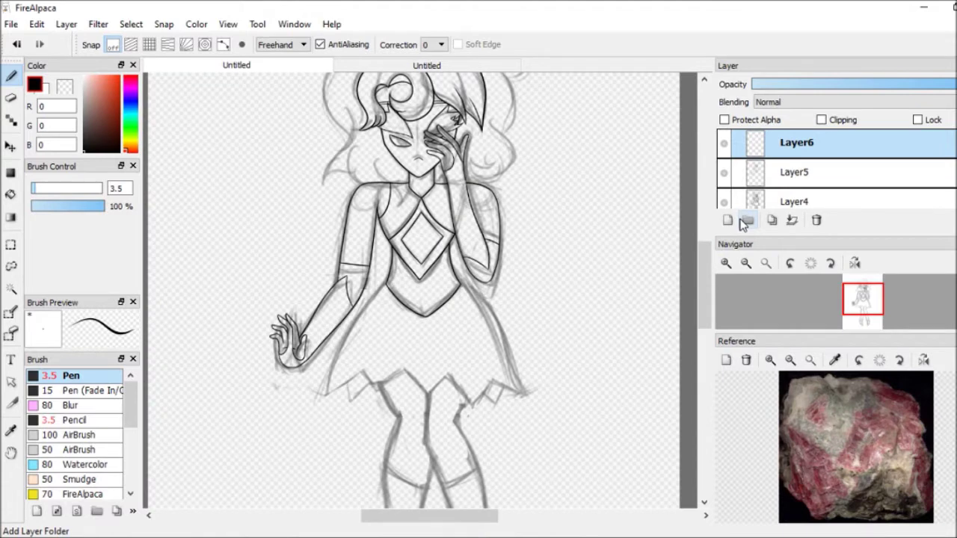
Ink both flared sides of the skirt and its zigzag hem on Layer6.
left_click(742, 18)
scroll(352, 336, "up", 2)
left_click_drag(367, 156, 342, 311)
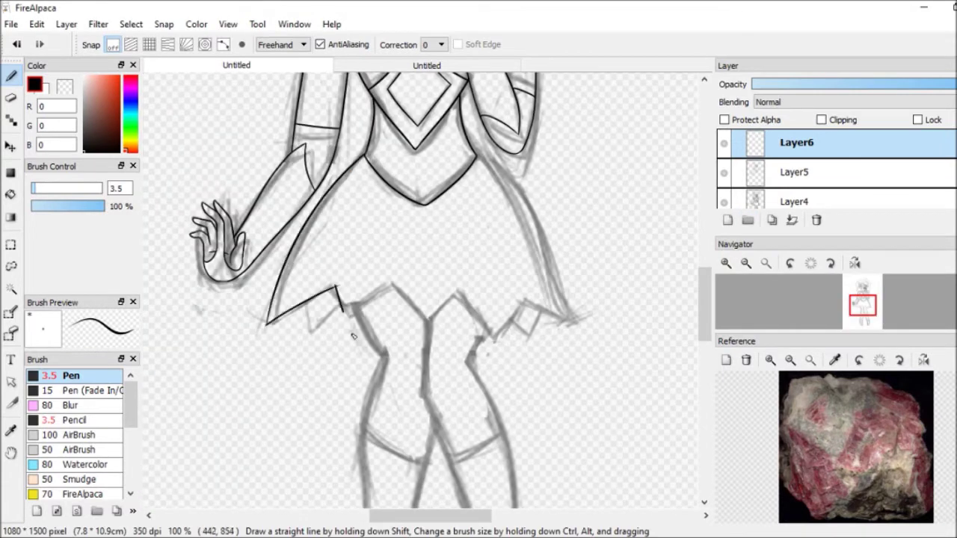
left_click_drag(463, 284, 491, 342)
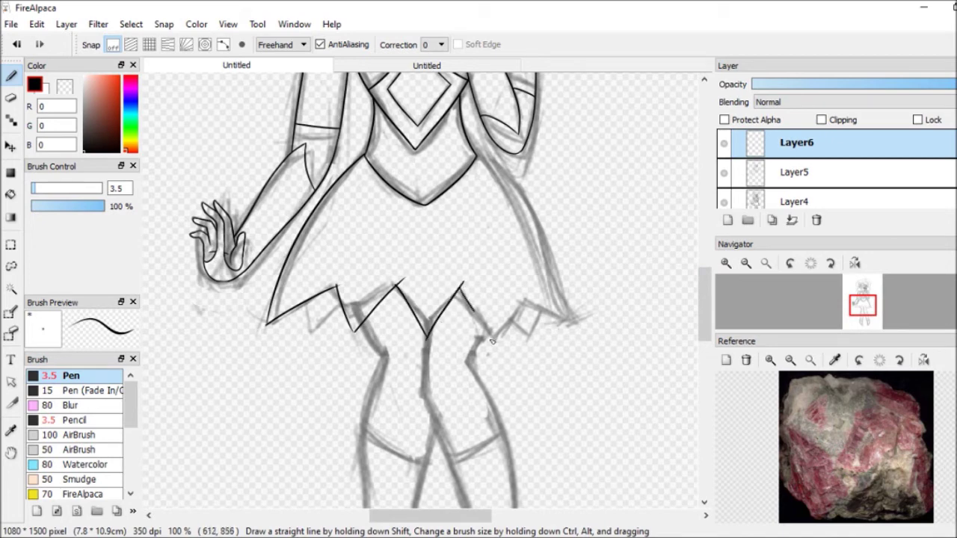
key("ctrl+z")
left_click_drag(523, 284, 497, 338)
left_click_drag(489, 159, 557, 318)
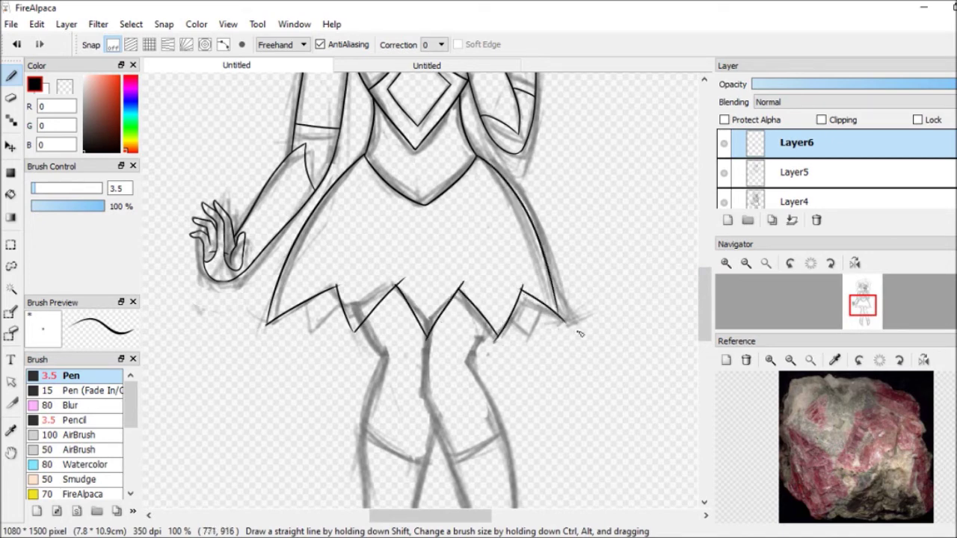
Cut and paste the skirt's right-hand section, shift it outward, and merge it back into Layer6.
key("ctrl+x")
key("ctrl+v")
key("ctrl+t")
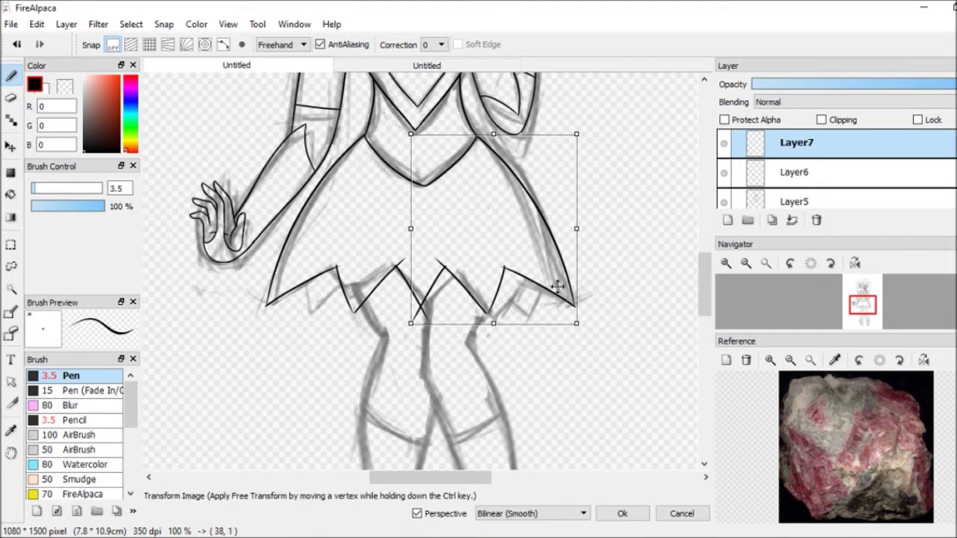
key("Return")
key("ctrl+e")
Erase the overshooting line ends along the skirt's zigzag hem.
key("ctrl+plus")
key("e")
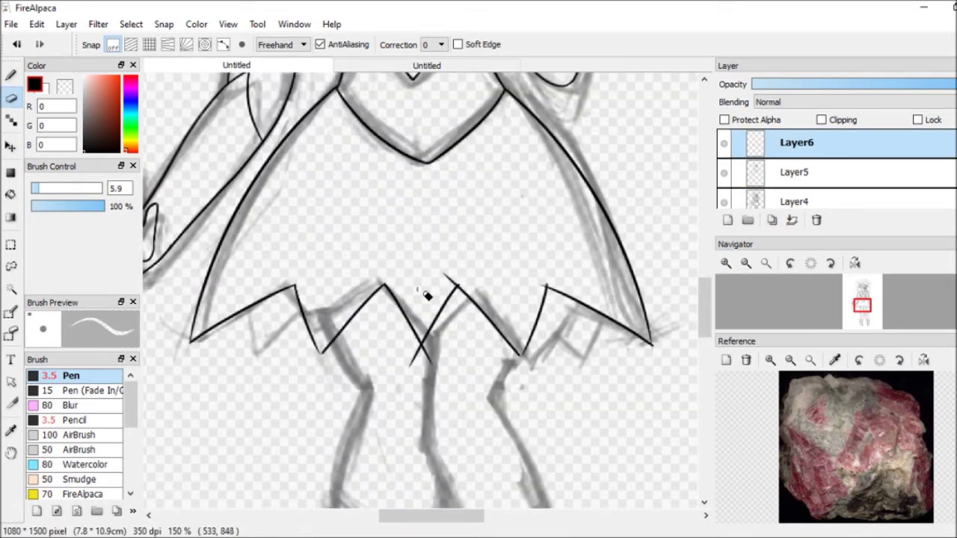
key("b")
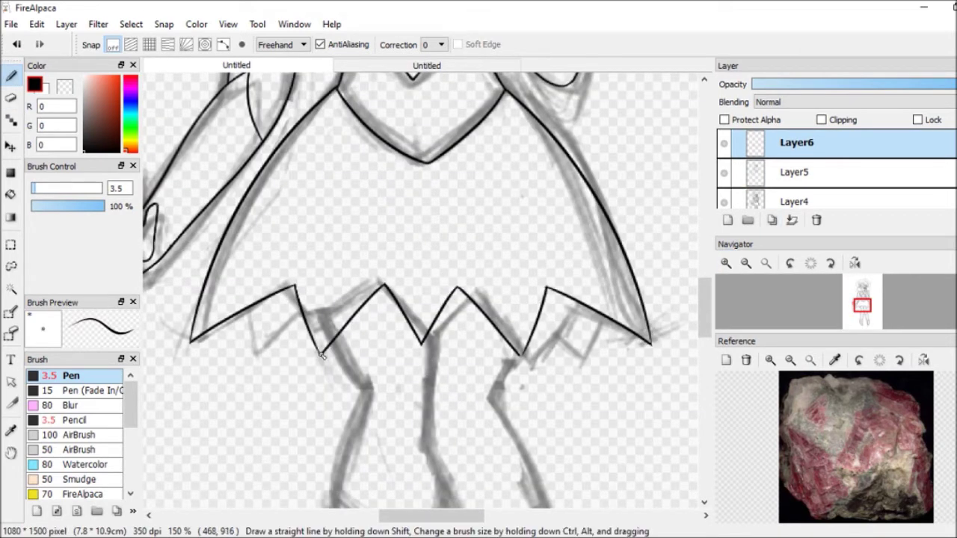
key("e")
key("b")
Ink the small pointed underskirt folds at both ends of the hem and erase their overlaps.
mouse_move(261, 283)
left_mouse_down()
mouse_move(248, 349)
mouse_move(316, 293)
left_mouse_up()
left_click_drag(575, 278, 581, 357)
left_click_drag(527, 306, 581, 352)
key("e")
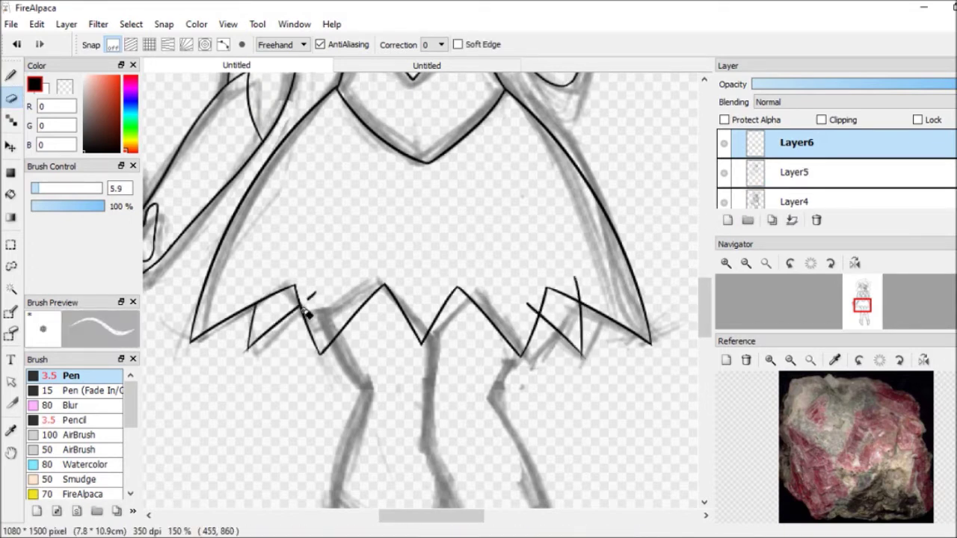
key("b")
Ink the inner and outer contours of the right-hand leg below the hem and erase the overlaps.
scroll(703, 313, "down", 3)
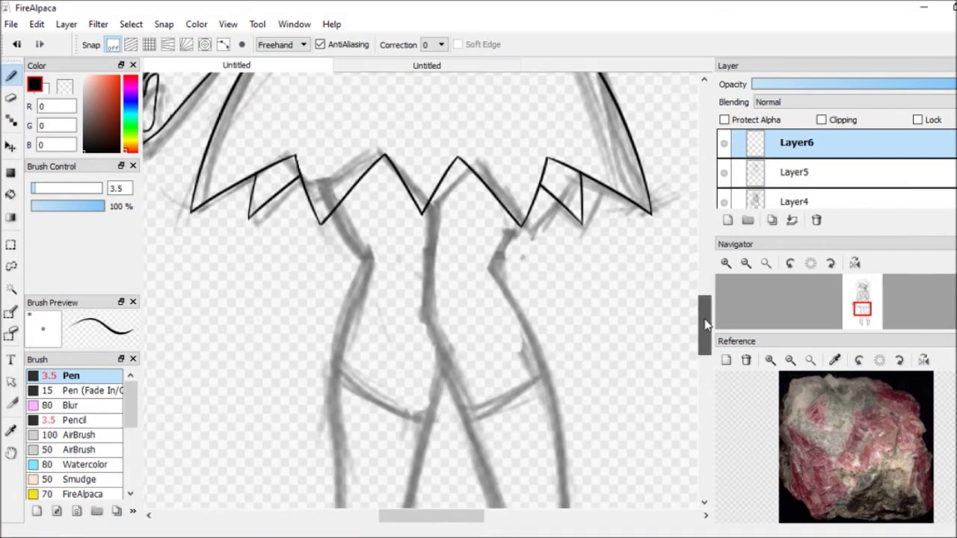
left_click_drag(441, 172, 436, 357)
scroll(457, 402, "down", 3)
mouse_move(420, 180)
left_mouse_down()
mouse_move(482, 366)
mouse_move(499, 465)
left_mouse_up()
mouse_move(482, 101)
left_mouse_down()
mouse_move(464, 175)
mouse_move(534, 402)
left_mouse_up()
left_click_drag(469, 154, 515, 304)
key("ctrl+z")
key("e")
scroll(514, 303, "up", 3)
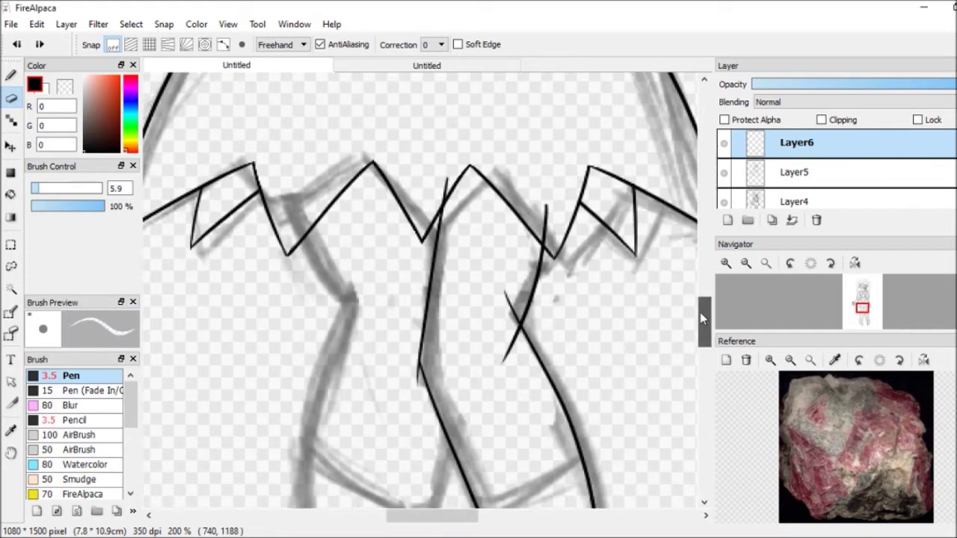
scroll(516, 299, "up", 1)
key("b")
Ink the right-hand leg's pointed foot and erase the overlapping lines around it.
scroll(516, 339, "down", 6)
mouse_move(417, 316)
left_mouse_down()
mouse_move(423, 447)
mouse_move(482, 398)
left_mouse_up()
left_click_drag(457, 443, 512, 331)
key("e")
left_click_drag(434, 455, 438, 376)
left_click_drag(490, 329, 485, 288)
On a new layer, ink the upper edge and side spikes of the right-hand ankle cuff.
left_click(9, 81)
key("ctrl+shift+n")
mouse_move(388, 195)
left_mouse_down()
mouse_move(453, 285)
mouse_move(497, 281)
mouse_move(516, 302)
left_mouse_up()
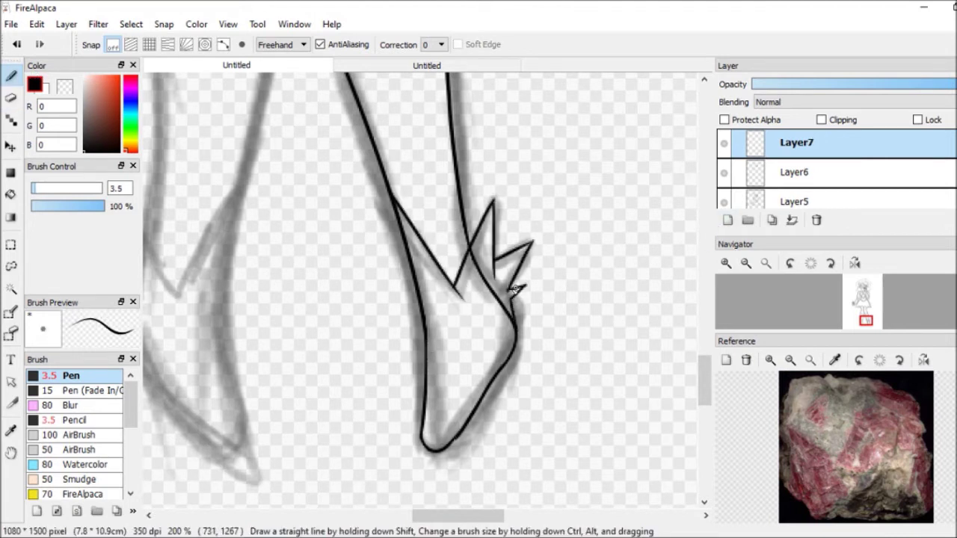
Erase the leg outline inside the right-hand ankle cuff on Layer6 and ink the cuff's zigzag lower edge.
left_click(796, 172)
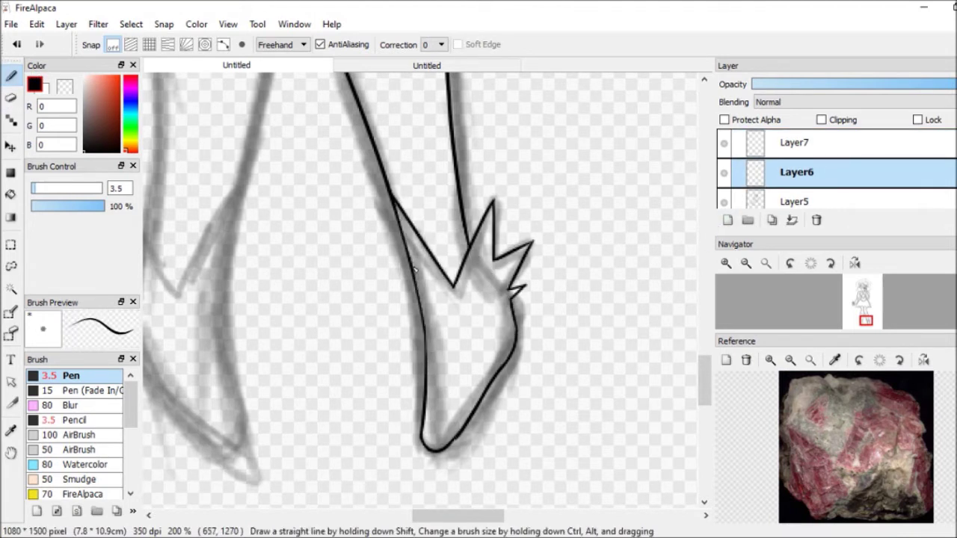
mouse_move(515, 302)
left_mouse_down()
mouse_move(469, 334)
mouse_move(419, 280)
left_mouse_up()
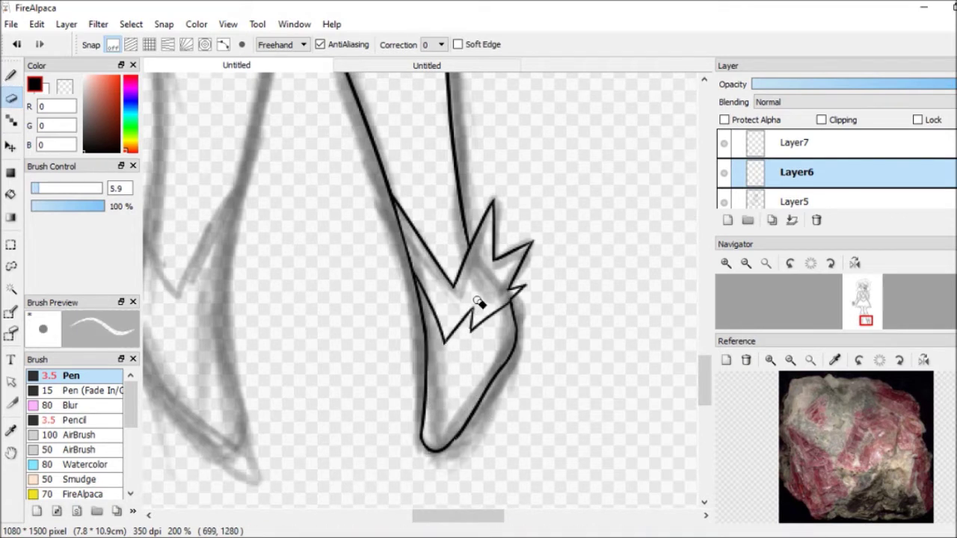
left_click(10, 75)
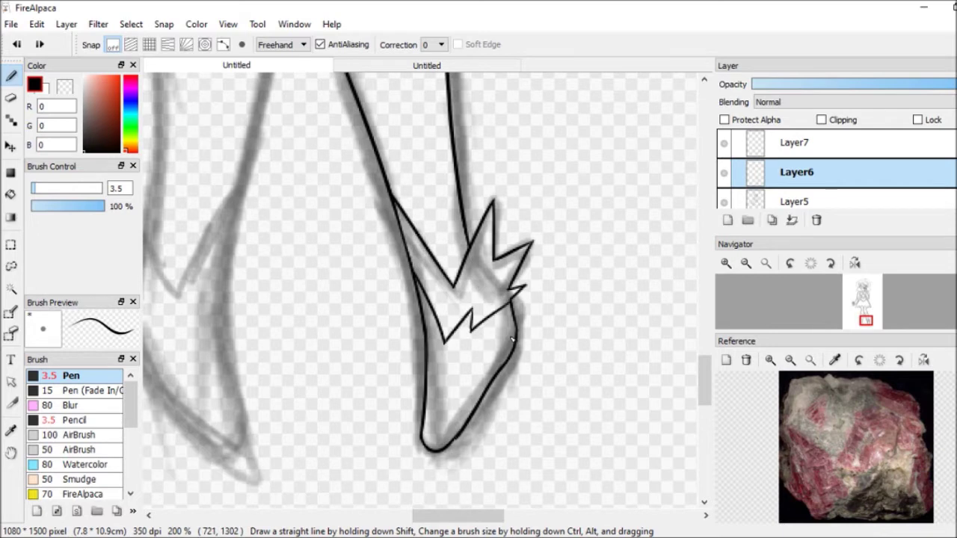
Clean up the right-hand heel contour where it meets the spiked ankle cuff.
key("ctrl+Down")
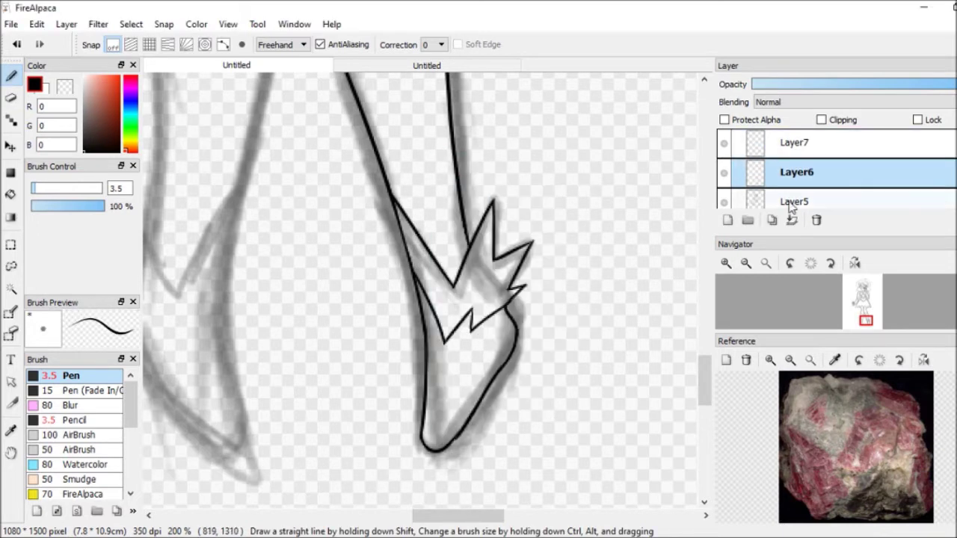
key("e")
key("ctrl+Down")
key("ctrl+Up")
key("ctrl+Up")
key("ctrl+Down")
key("b")
Ink the left-hand leg's contours from the hem down to its pointed foot on Layer6.
left_click(746, 263)
left_click(725, 263)
left_click(726, 263)
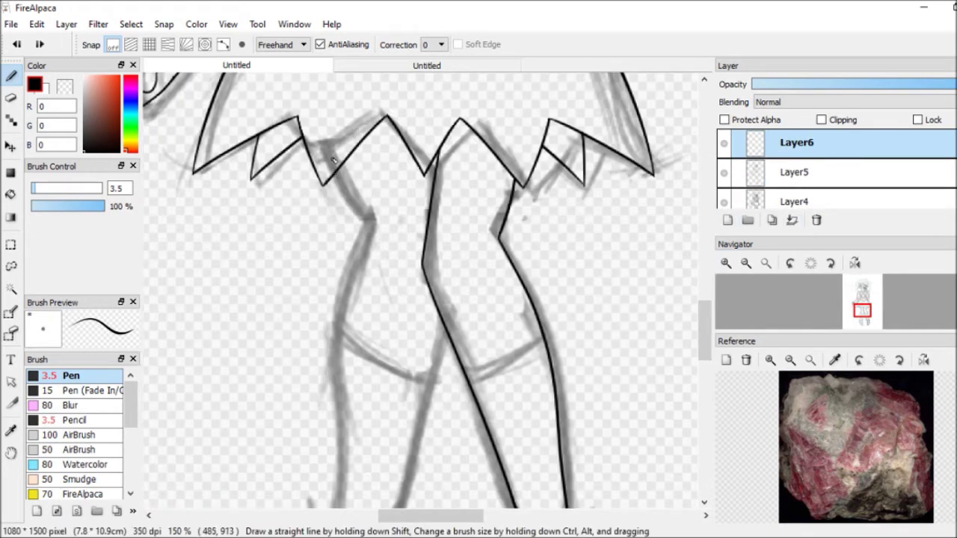
scroll(372, 101, "down", 3)
left_click_drag(371, 112, 317, 490)
left_click_drag(441, 161, 375, 494)
scroll(378, 464, "down", 3)
left_click_drag(392, 281, 404, 412)
left_click_drag(319, 307, 333, 349)
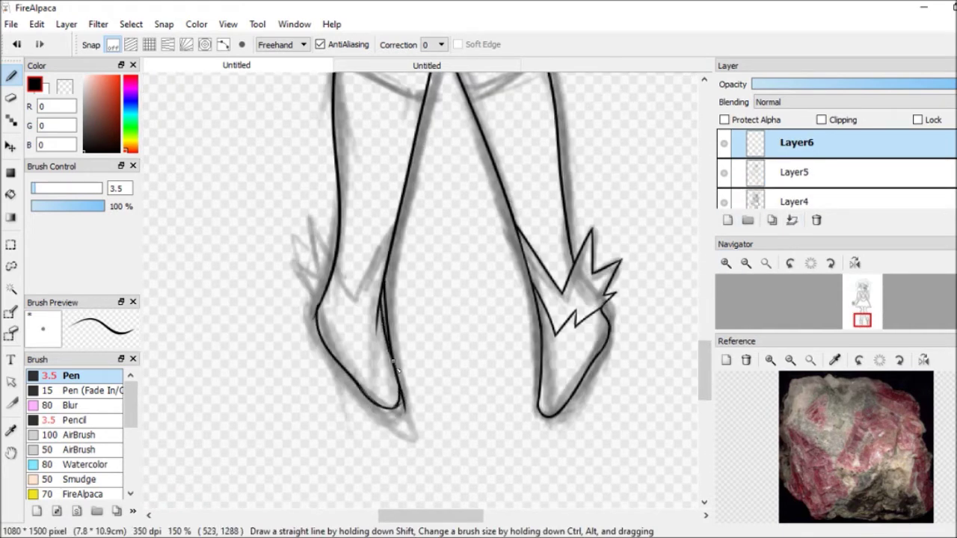
Erase the doubled lines on the left-hand foot and redraw a smooth sole and toe.
key("e")
left_click_drag(396, 338, 381, 307)
key("b")
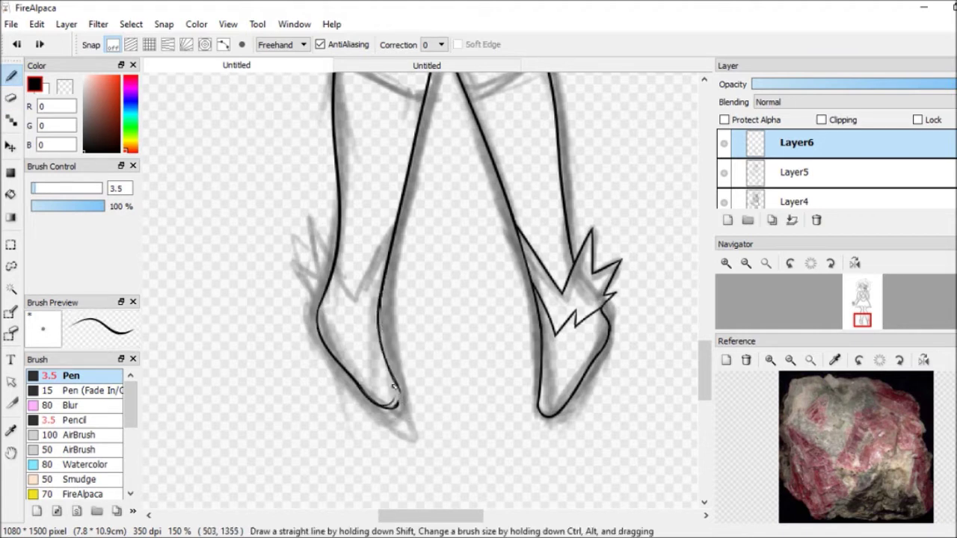
key("e")
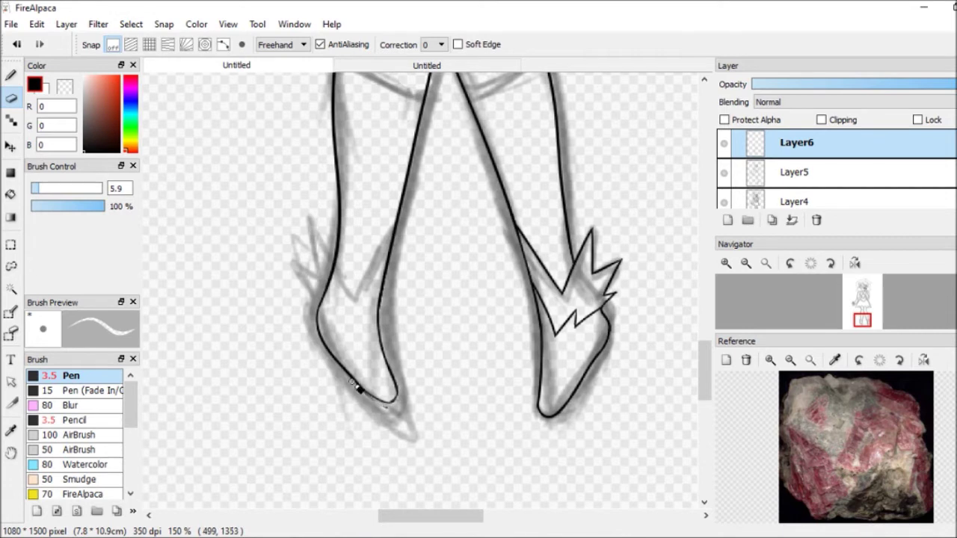
key("b")
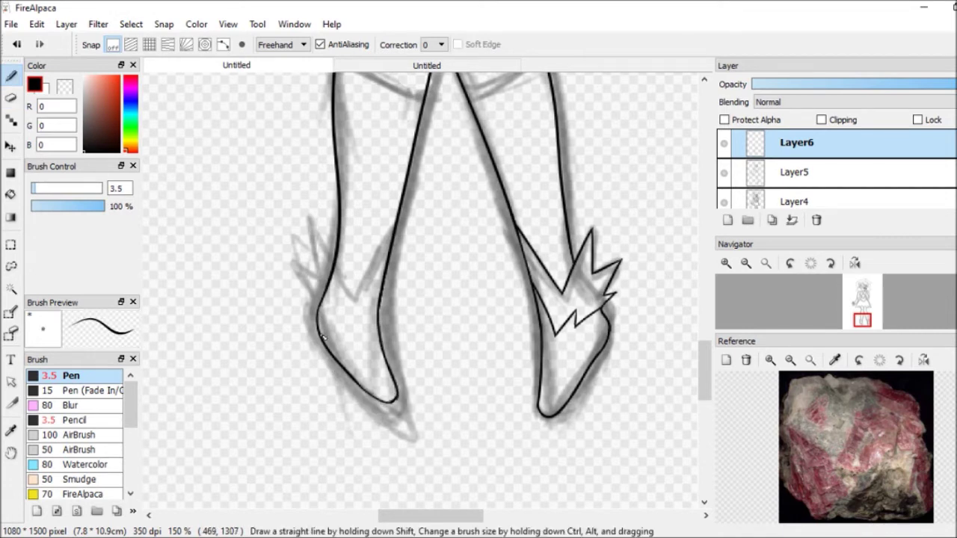
key("e")
left_click_drag(329, 348, 375, 399)
key("b")
On a new layer, ink the spiked left-hand ankle cuff and erase the leg lines inside it.
left_click(728, 222)
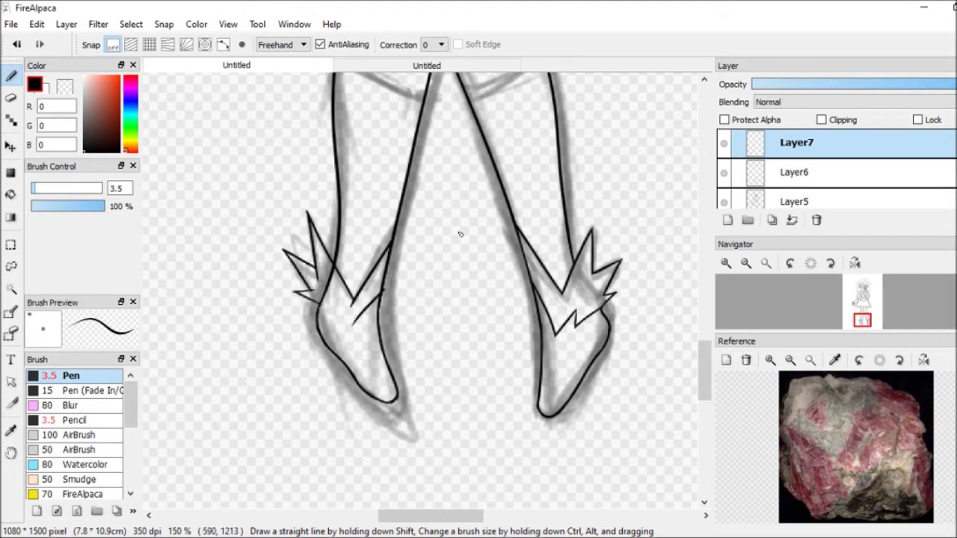
key("e")
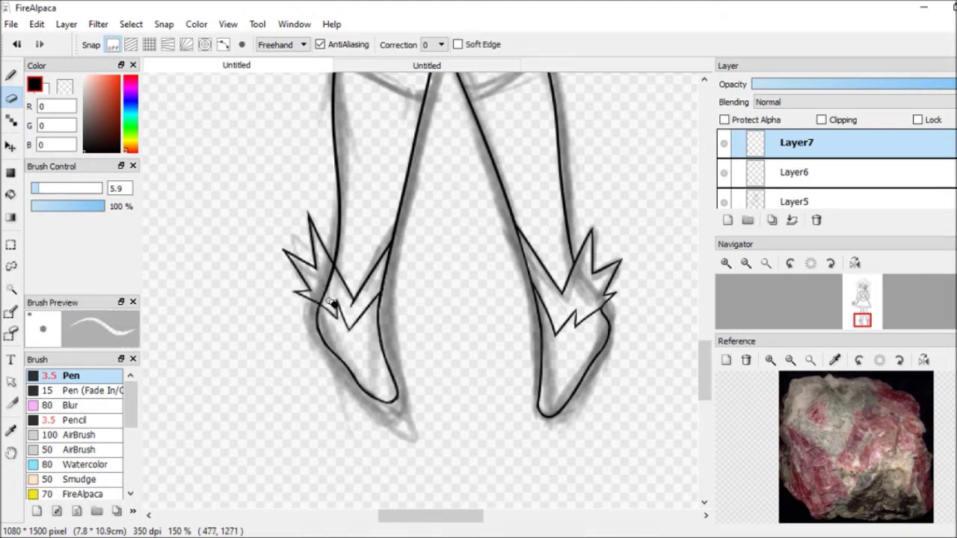
mouse_move(344, 299)
left_mouse_down()
mouse_move(331, 270)
mouse_move(327, 299)
left_mouse_up()
left_click(810, 147)
key("b")
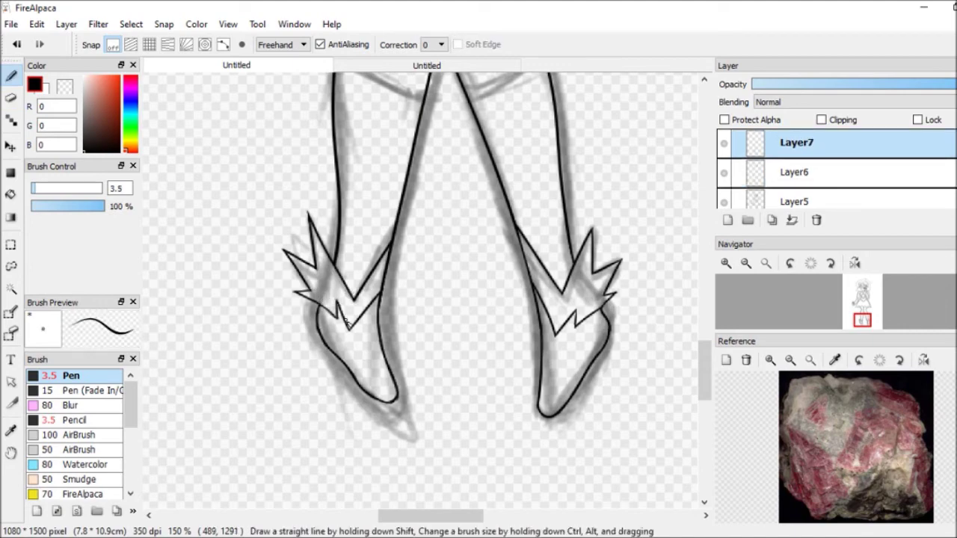
Erase the crossing lines at the left-hand knee on Layer6 and merge Layer7 down.
scroll(327, 313, "up", 1)
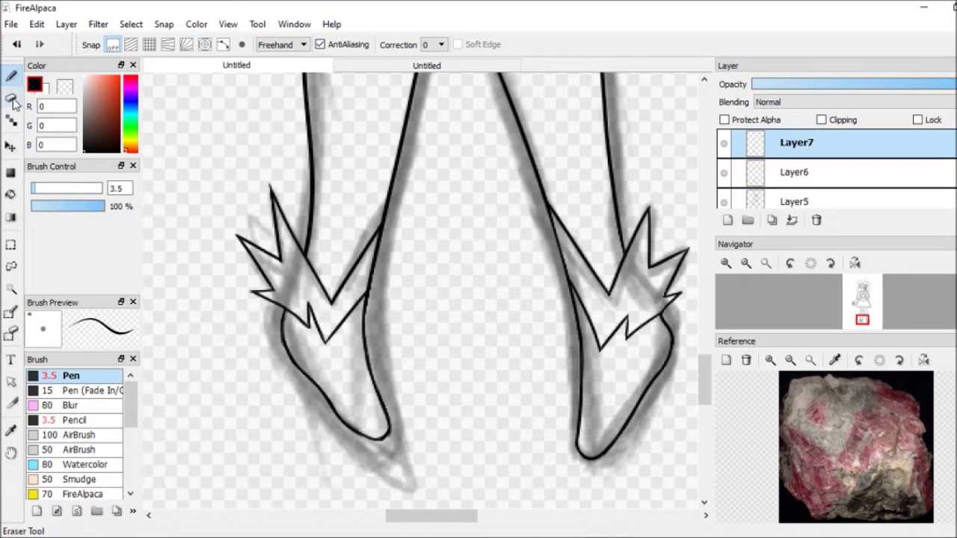
scroll(328, 314, "down", 5)
scroll(452, 186, "up", 3)
key("ctrl+Down")
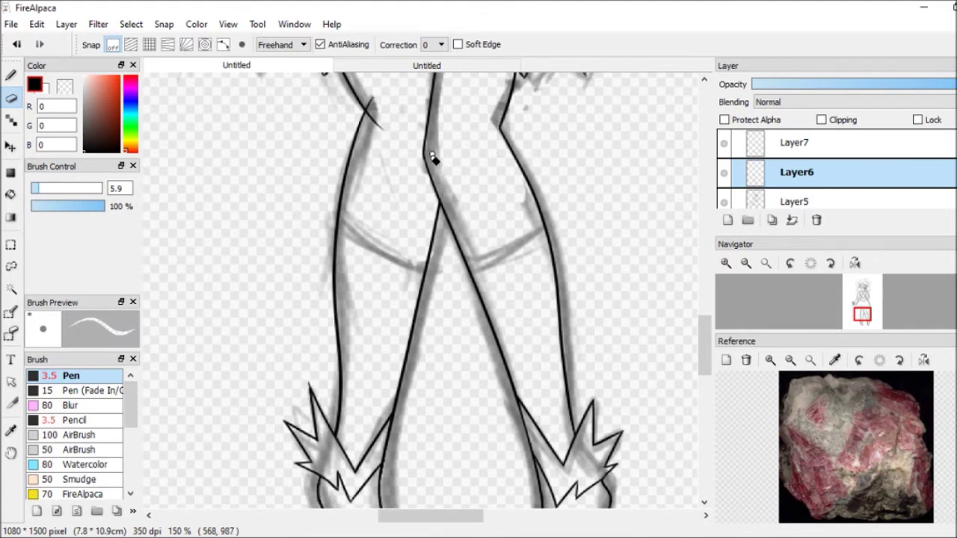
scroll(342, 121, "up", 2)
key("ctrl+Up")
left_click(791, 220)
Ink the slanted, pointed stocking tops on both legs, trim their ends, and merge Layer6 down.
mouse_move(553, 304)
left_mouse_down()
mouse_move(488, 347)
mouse_move(495, 374)
left_mouse_up()
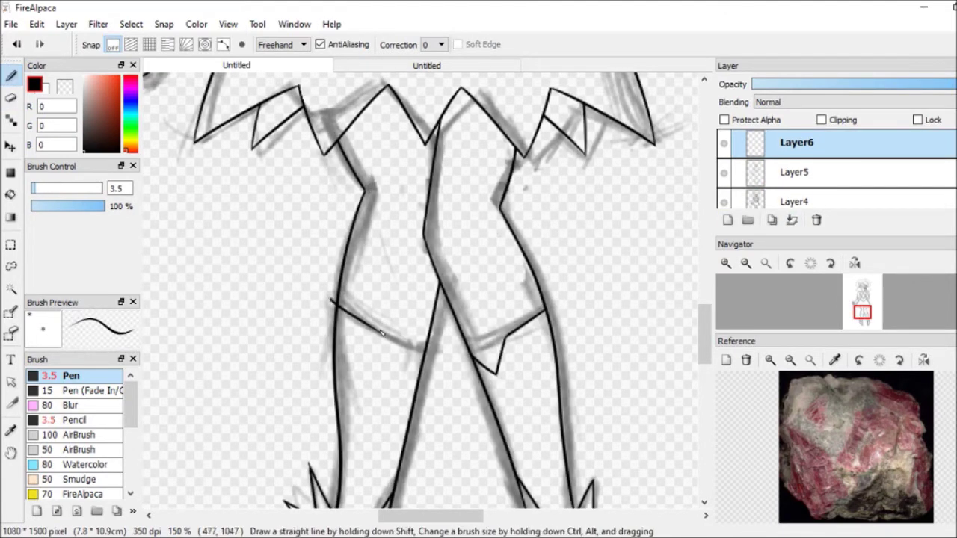
key("e")
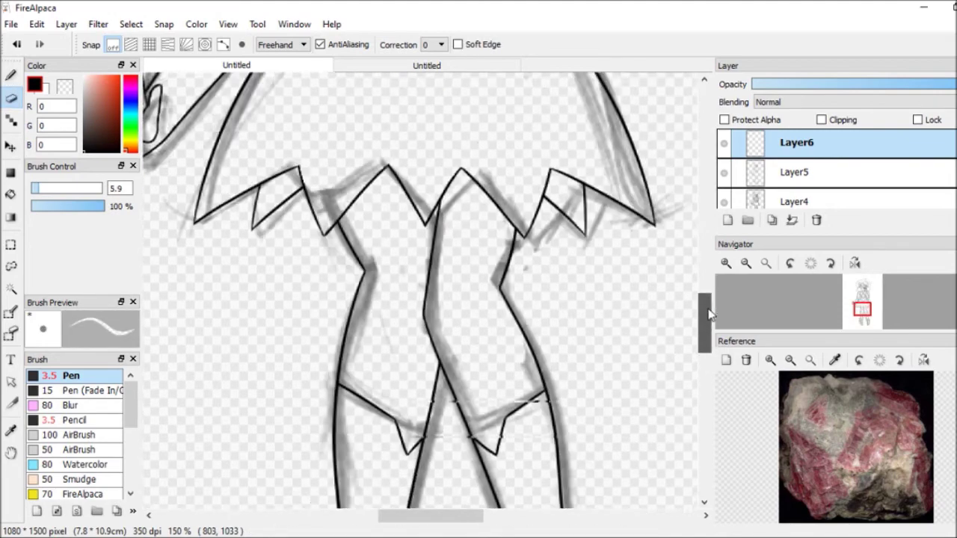
left_click(791, 220)
On a new layer, ink the voluminous outer hair outline with its pointed tips and lower curls.
left_click(727, 220)
key("b")
key("ctrl+z")
left_click_drag(346, 143, 315, 285)
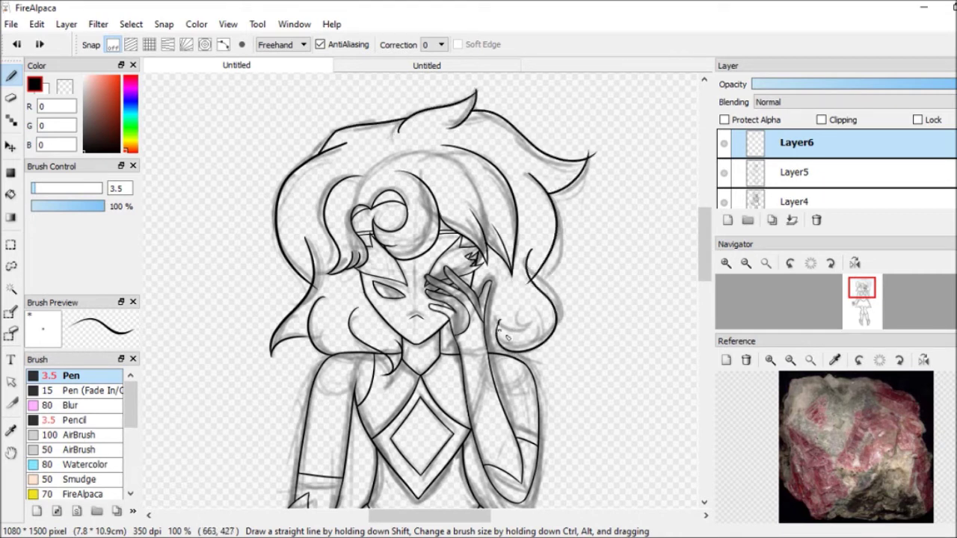
Erase the overshooting lines around the lower hair curls near the shoulders.
key("e")
scroll(523, 326, "up", 1)
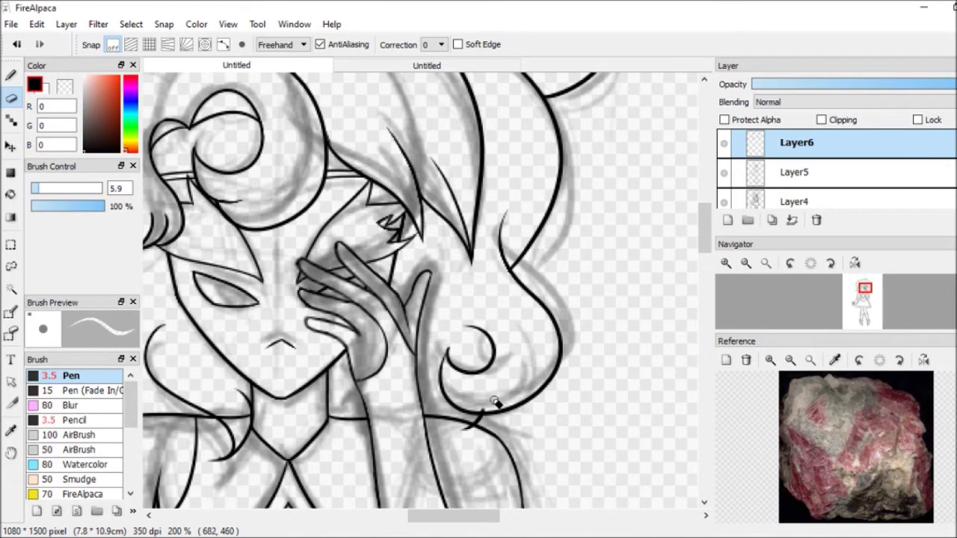
scroll(471, 426, "left", 3)
key("b")
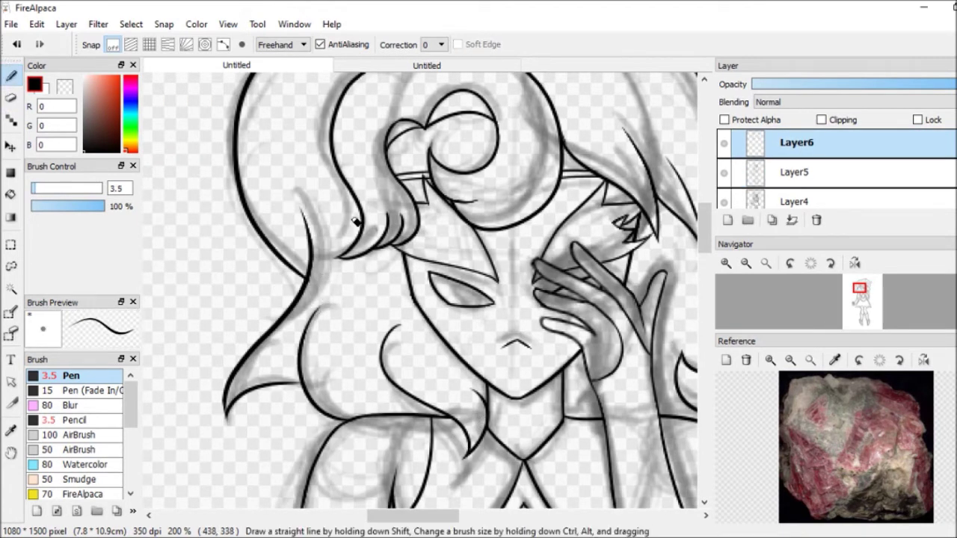
Erase the stray line ends at the upper hair tips and merge Layer6 into Layer5.
key("e")
scroll(357, 210, "up", 3)
scroll(508, 111, "right", 2)
scroll(523, 213, "right", 2)
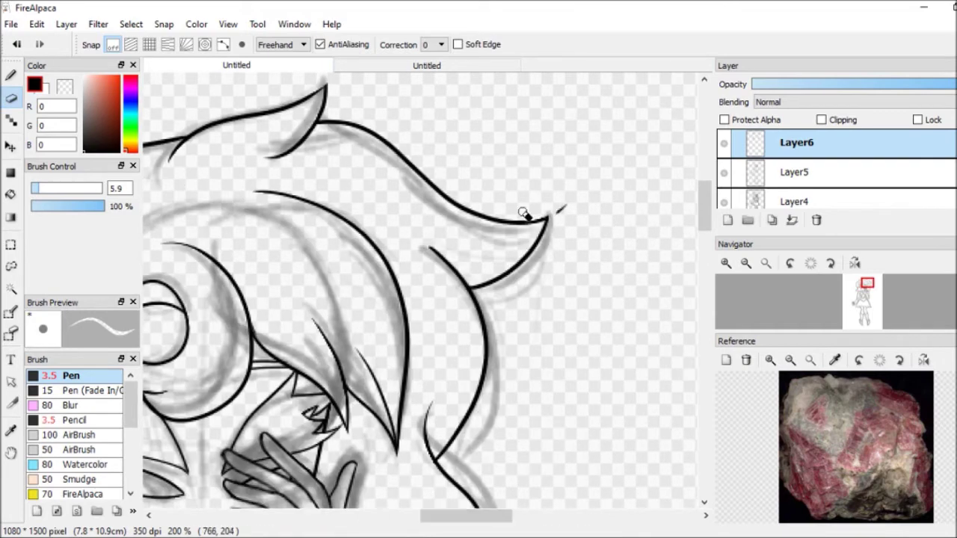
scroll(701, 279, "down", 5)
key("ctrl+z")
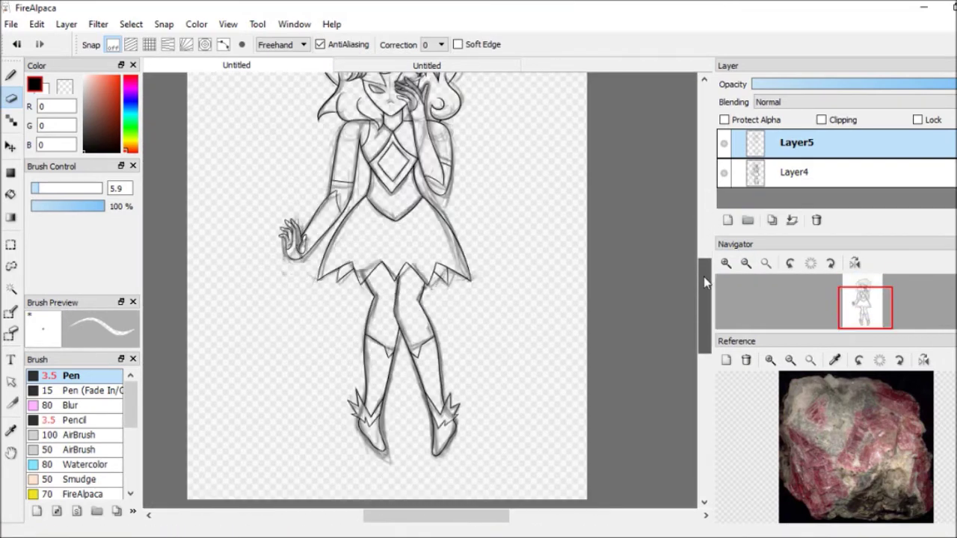
Check the inked shoes and the whole figure with the Layer4 sketch hidden beneath the line art.
left_click_drag(703, 277, 710, 390)
scroll(710, 390, "up", 4)
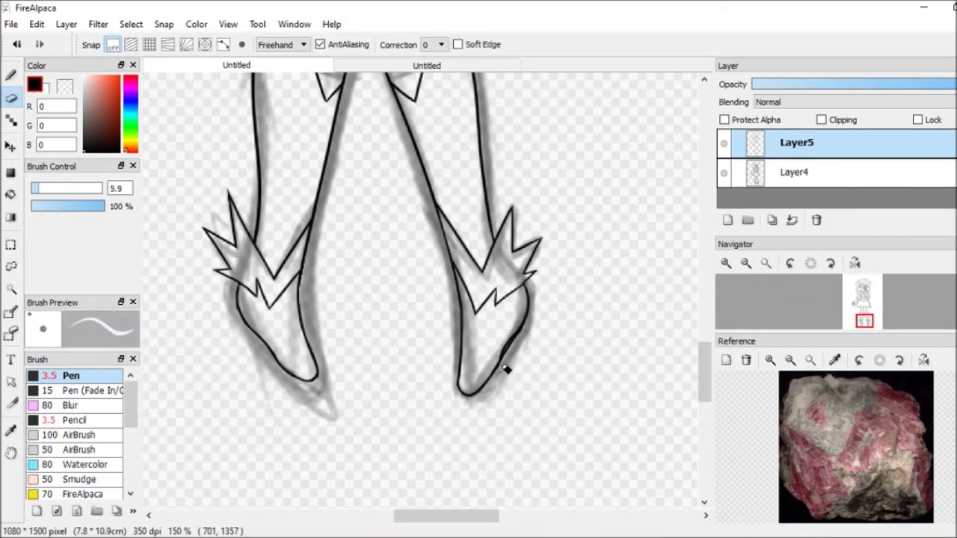
key("b")
scroll(494, 390, "down", 4)
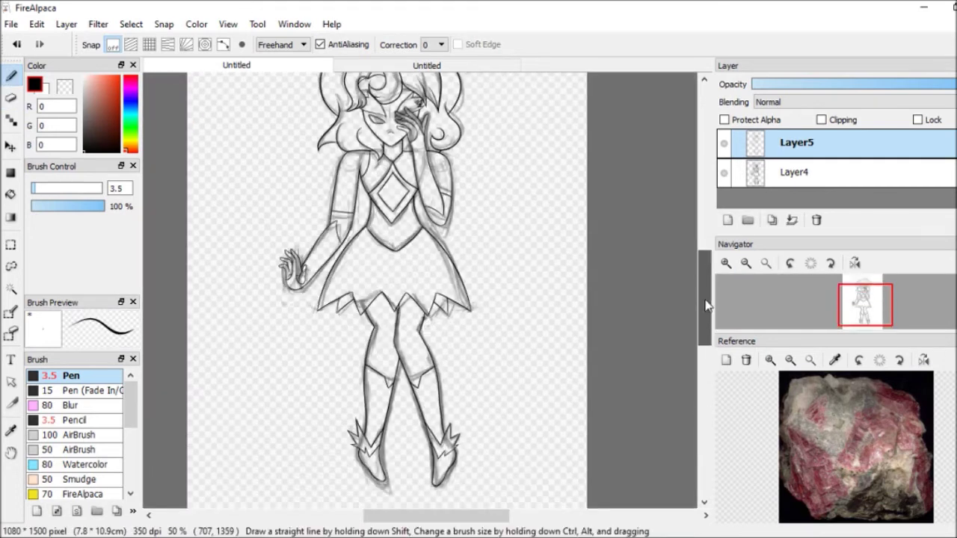
key("ctrl+y")
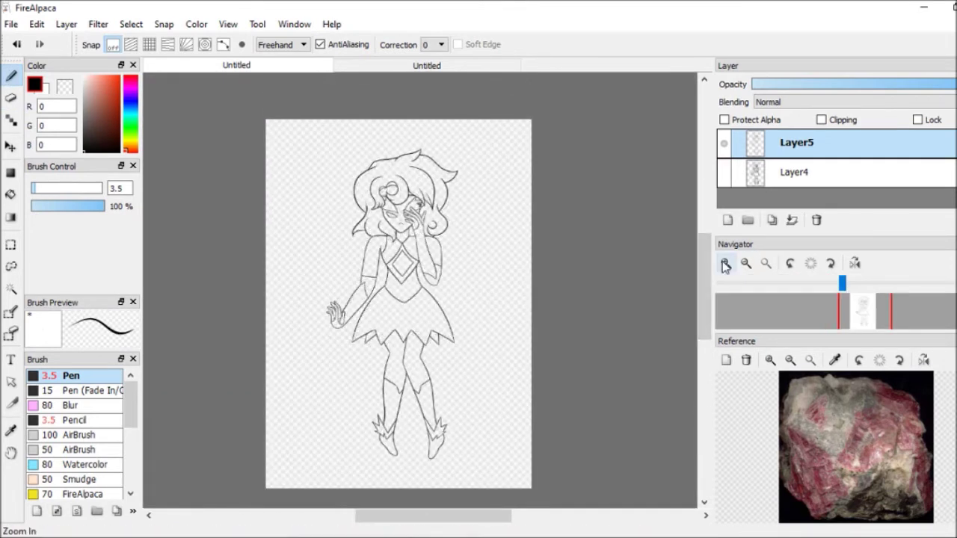
left_click(725, 263)
key("ctrl+y")
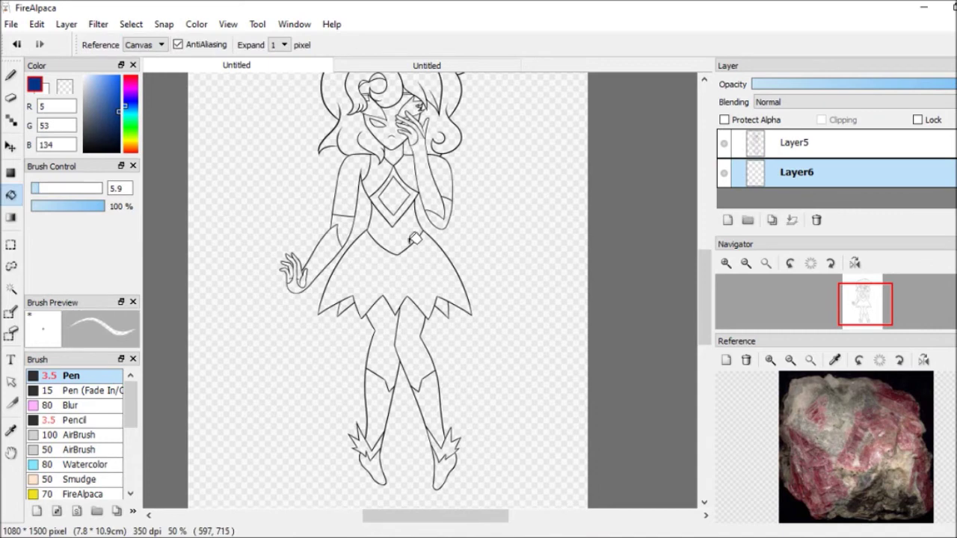
scroll(431, 261, "up", 3)
left_click(392, 224)
key("ctrl+z")
Protect Layer5's alpha and recolor the mask outlines around the eyes dark red (93, 23, 33) sampled from the rhodonite reference.
scroll(396, 224, "up", 4)
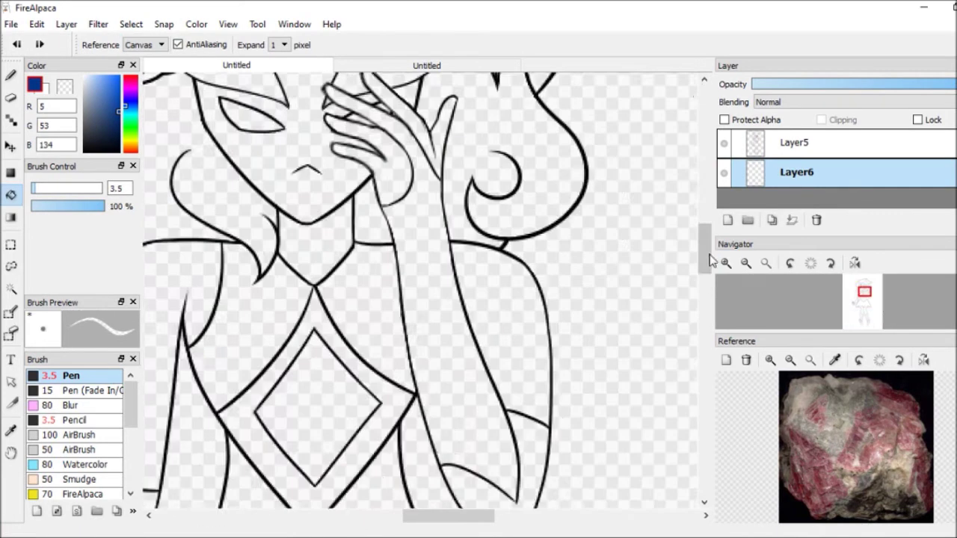
key("b")
left_click(731, 132)
left_click(725, 119)
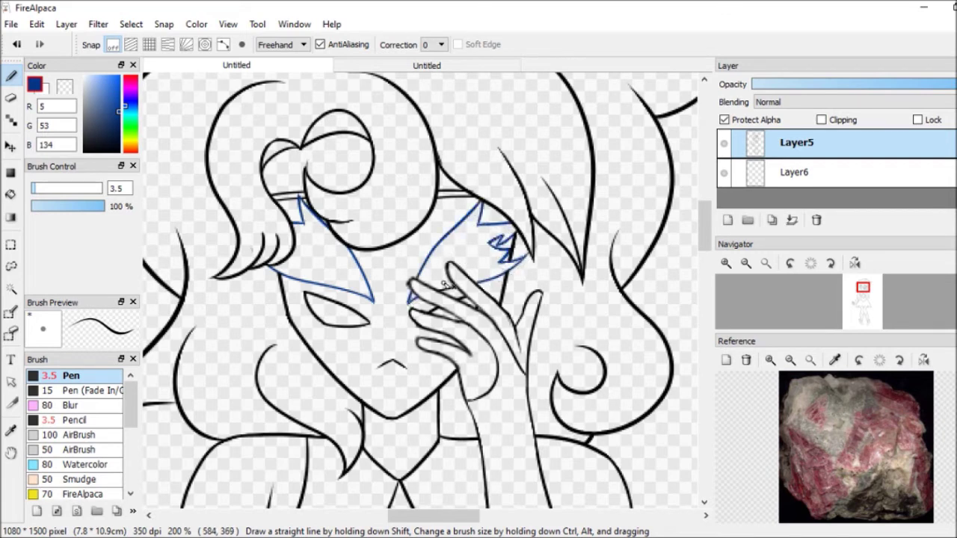
left_click(835, 360)
left_click(860, 448)
left_click_drag(352, 246, 373, 301)
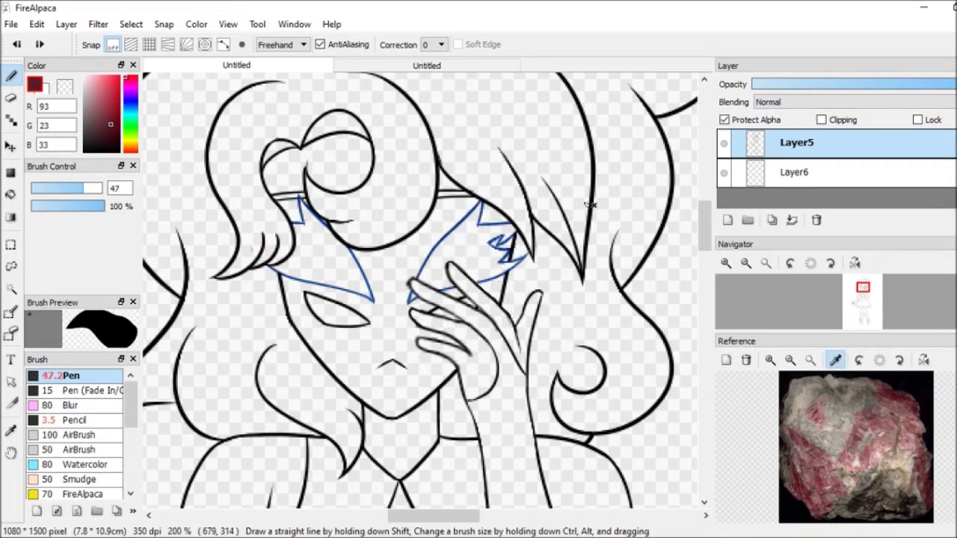
left_click_drag(45, 192, 35, 192)
left_click_drag(349, 248, 328, 232)
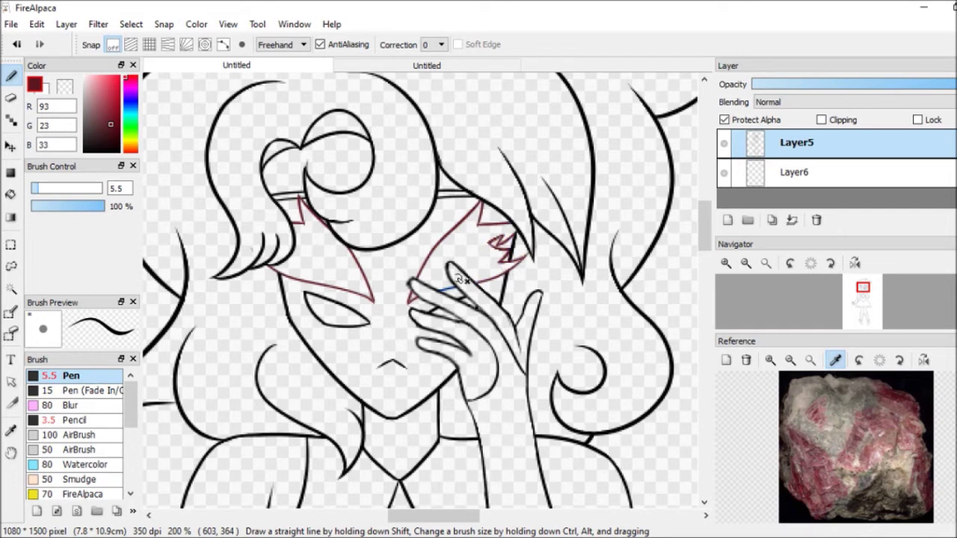
Fill both halves of the eye mask on Layer6 with dark blue (10, 29, 105) as a base.
left_click(794, 172)
key("g")
left_click(116, 119)
left_click(328, 246)
left_click(471, 239)
key("b")
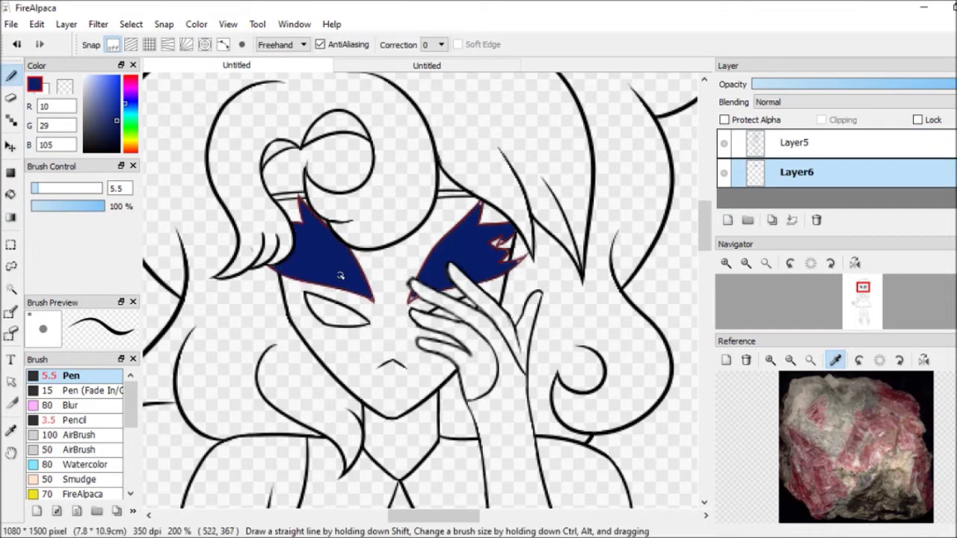
Protect Layer6's alpha, repaint the mask with dark red and pale beige tones, and blend them with the Blur brush.
left_click(723, 120)
left_click(113, 113)
mouse_move(314, 239)
left_mouse_down()
mouse_move(478, 247)
mouse_move(359, 284)
left_mouse_up()
left_click(105, 97)
mouse_move(449, 239)
left_mouse_down()
mouse_move(354, 287)
mouse_move(443, 216)
mouse_move(482, 221)
mouse_move(482, 209)
left_mouse_up()
left_click(459, 267, "alt")
left_click_drag(459, 263, 463, 228)
mouse_move(340, 250)
left_mouse_down()
mouse_move(314, 280)
mouse_move(277, 252)
mouse_move(548, 239)
left_mouse_up()
left_click(505, 265)
left_click(435, 289, "alt")
left_click(88, 80)
left_click(71, 405)
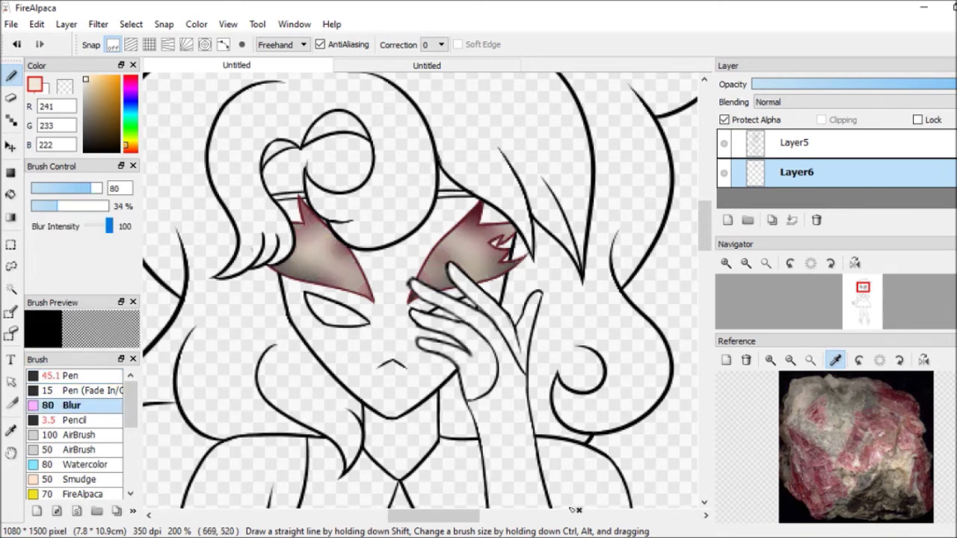
left_click(400, 283, "alt")
Airbrush near-white (255, 240, 241) diagonal shine streaks and darker accents across both halves of the mask.
left_click(71, 434)
left_click(84, 77)
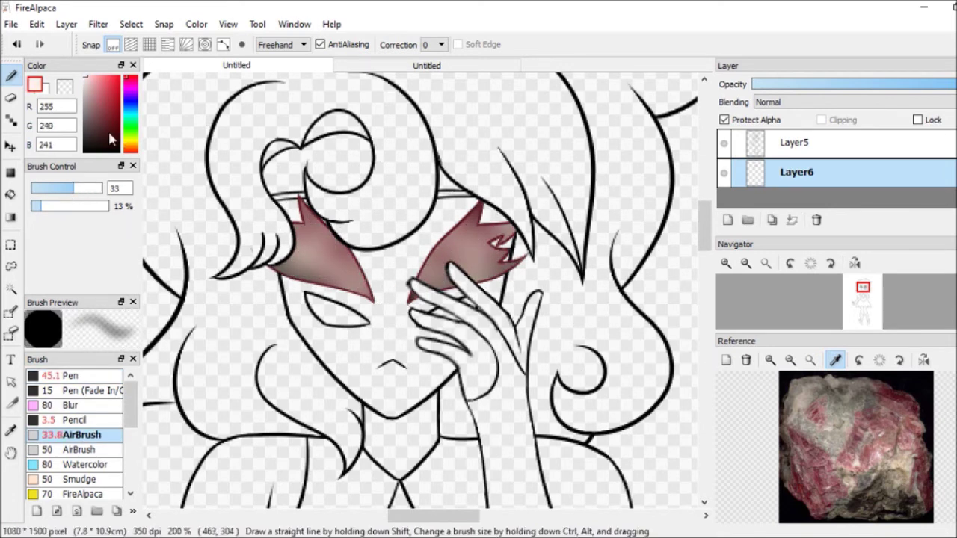
left_click_drag(342, 351, 329, 329)
left_click_drag(306, 213, 340, 281)
left_click_drag(456, 269, 486, 224)
left_click(356, 278, "alt")
scroll(355, 278, "down", 2)
left_click_drag(355, 240, 335, 200)
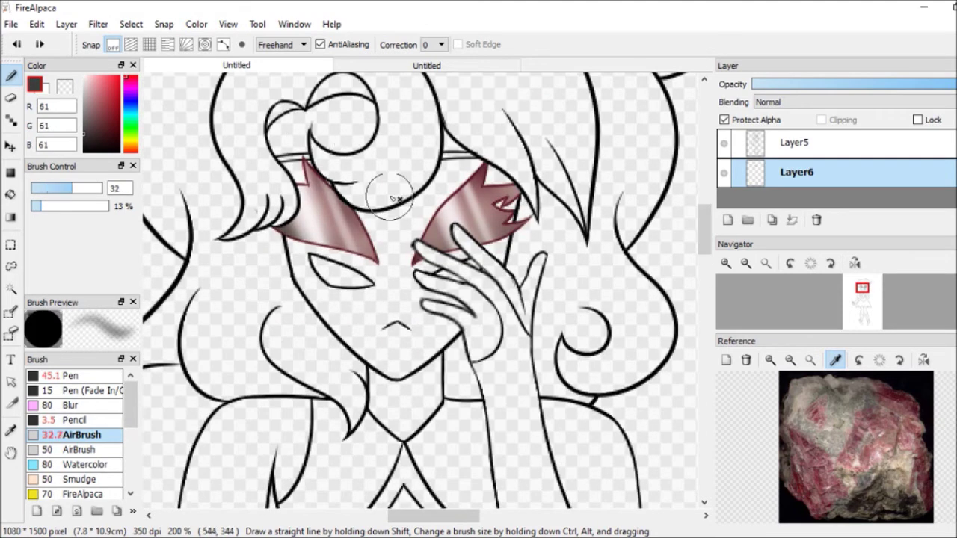
Soften the dark red mask outlines on Layer5 with the Blur brush at size 12.9, with Protect Alpha off.
left_click(71, 404)
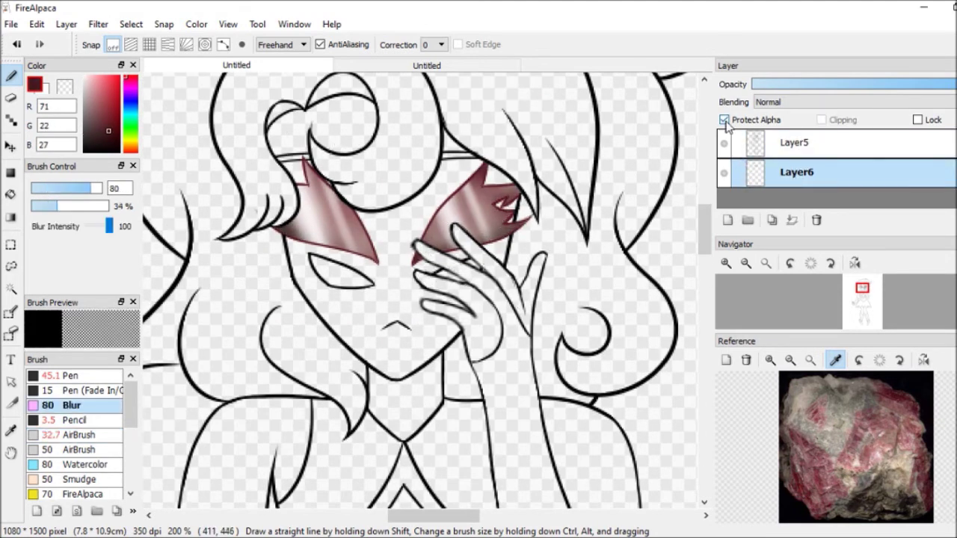
left_click(796, 142)
left_click_drag(319, 172, 371, 248)
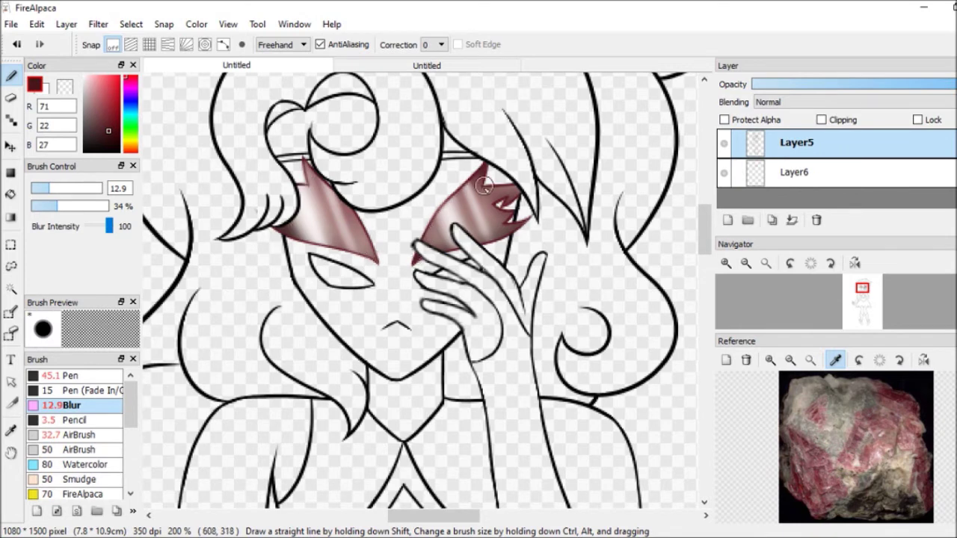
Add Layer7 below the mask layer and fill both eyes with dark blue (10, 27, 129) as a base.
left_click(727, 220)
left_click(116, 112)
left_click(10, 173)
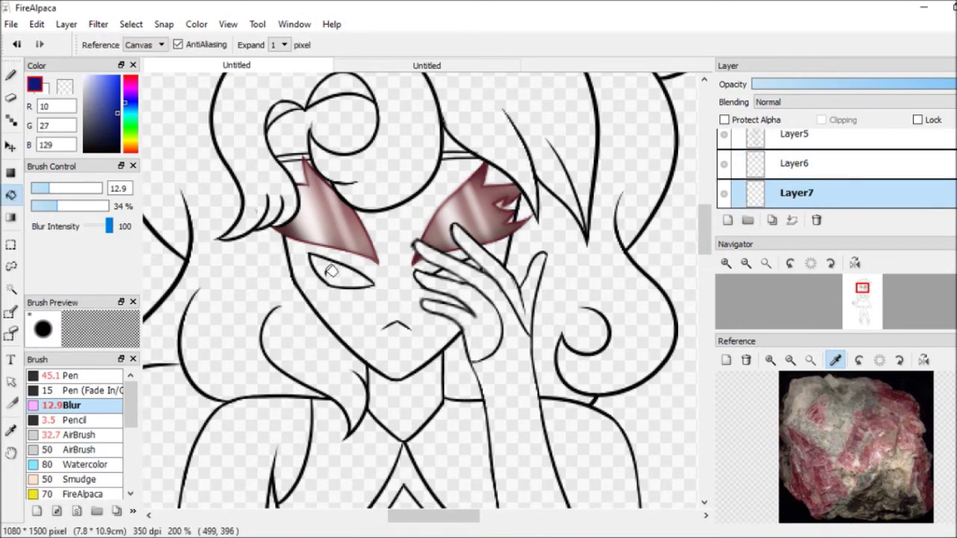
left_click(340, 275)
left_click(485, 257)
Protect Layer7's alpha, repaint the eyes white, and paint black pupils with the Pen at size 17.
left_click(71, 375)
scroll(364, 265, "up", 2)
mouse_move(50, 193)
left_mouse_down()
mouse_move(37, 189)
mouse_move(57, 187)
left_mouse_up()
scroll(506, 236, "down", 2)
left_click(78, 434)
left_click(71, 375)
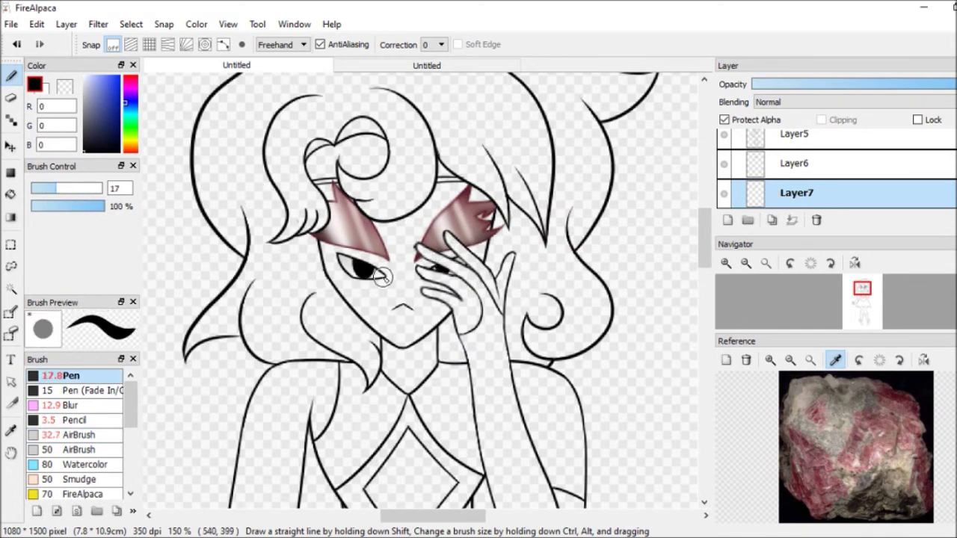
Add Layer8 and fill the face, neck, upper arms, hands and bare legs with dark blue (0, 20, 139) as the skin base.
left_click(727, 219)
left_click(120, 110)
left_click(11, 193)
left_click(389, 306)
left_click(326, 191)
left_click(445, 170)
left_click(448, 299)
left_click_drag(704, 237, 704, 256)
left_click(318, 239)
scroll(319, 239, "down", 2)
left_click(284, 360)
left_click(429, 460)
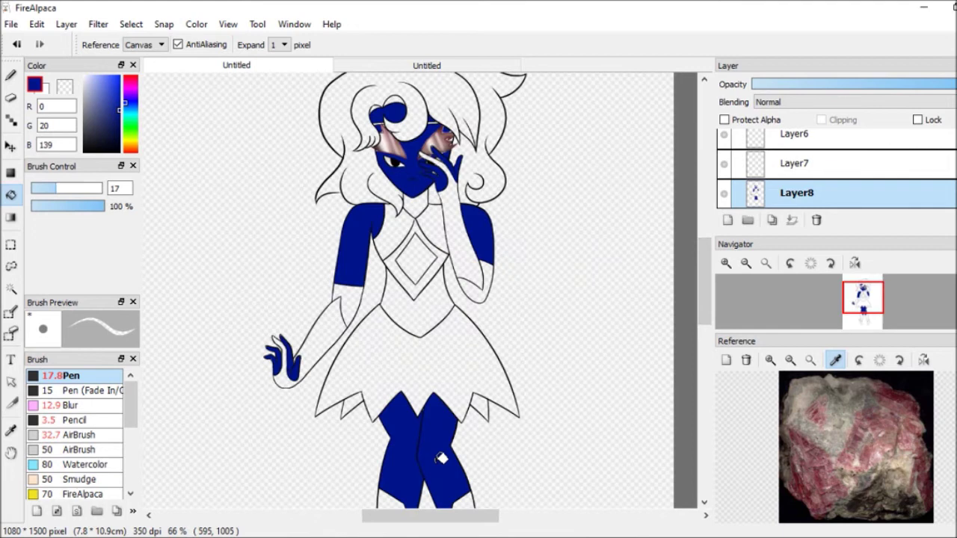
Paint over the unfilled gaps in the skin base around the mask, fingers and outline edges with the Pen.
key("b")
scroll(419, 149, "up", 4)
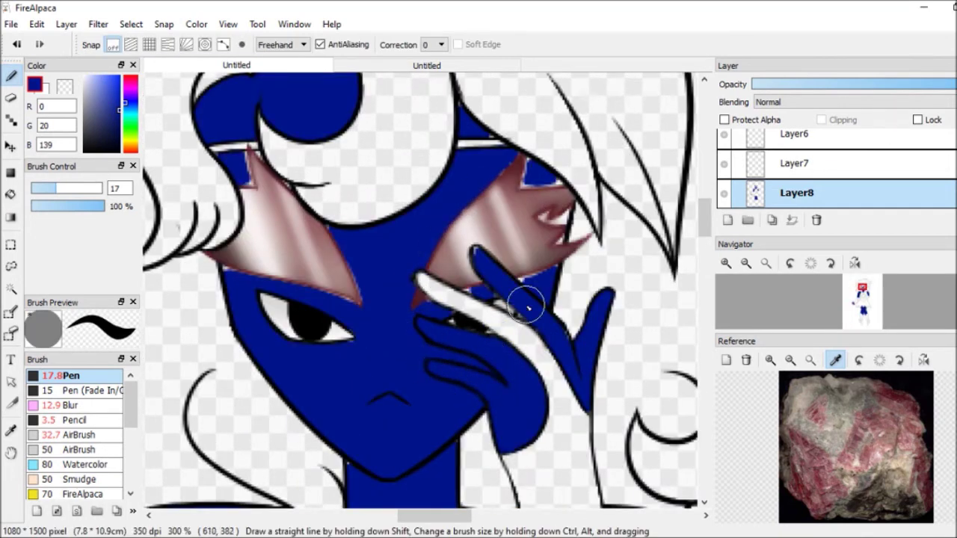
mouse_move(549, 255)
left_mouse_down()
mouse_move(553, 191)
mouse_move(513, 163)
left_mouse_up()
left_click_drag(360, 301, 221, 271)
scroll(368, 260, "down", 10)
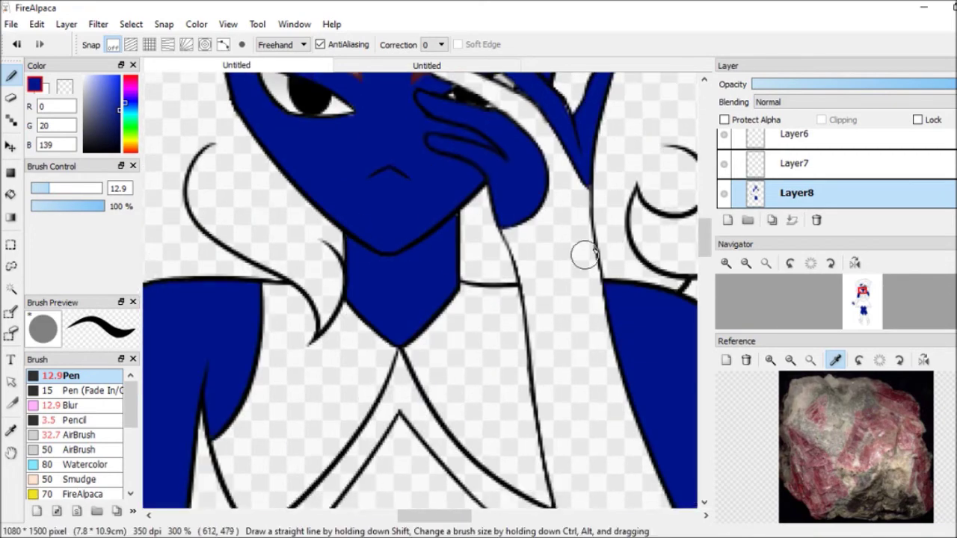
scroll(470, 247, "down", 5)
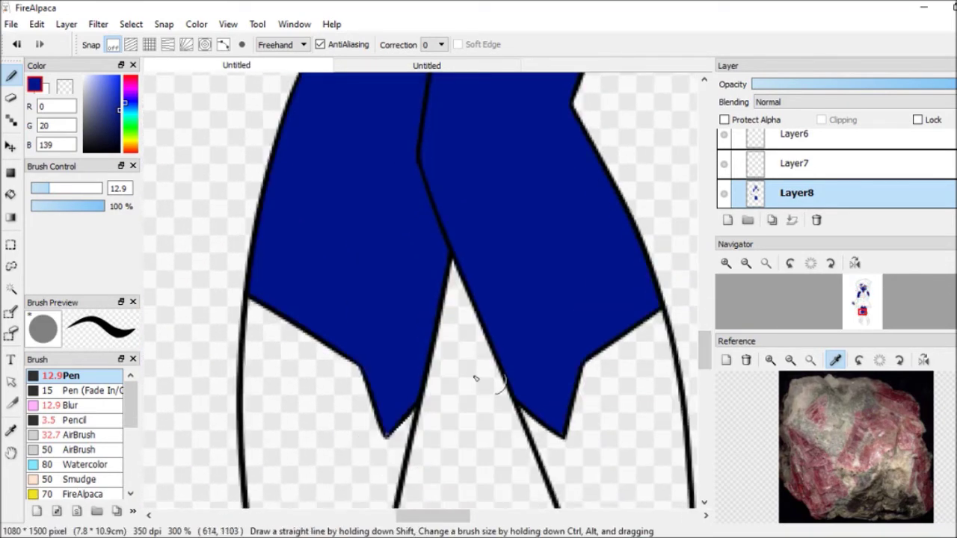
Protect Layer8's alpha and repaint all skin areas a light dusty pink, trying tones sampled from the rhodonite reference.
left_click(745, 263)
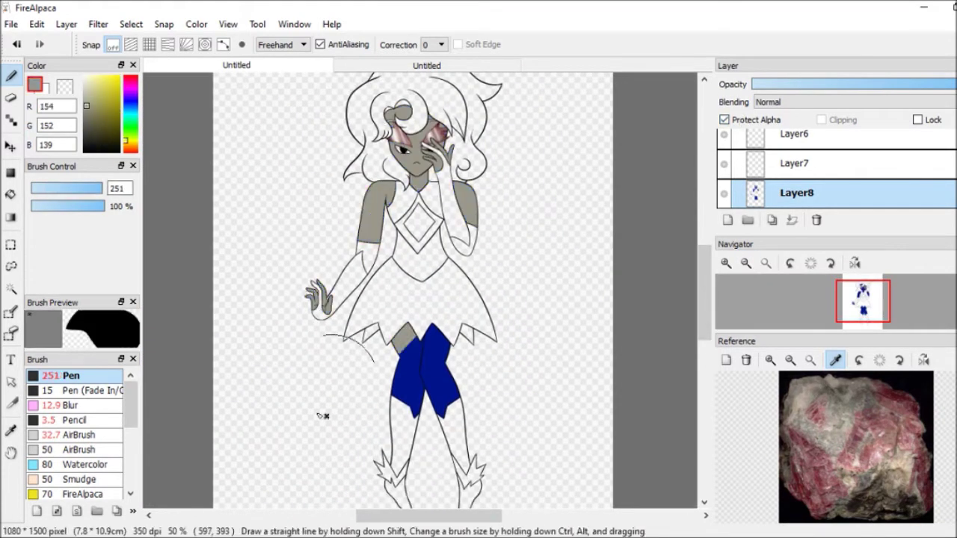
key("ctrl+u")
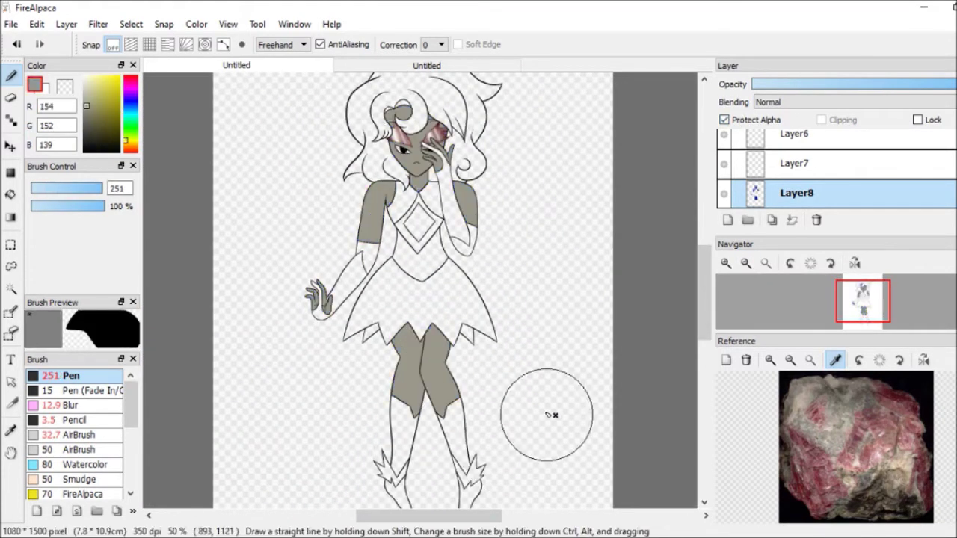
key("ctrl+u")
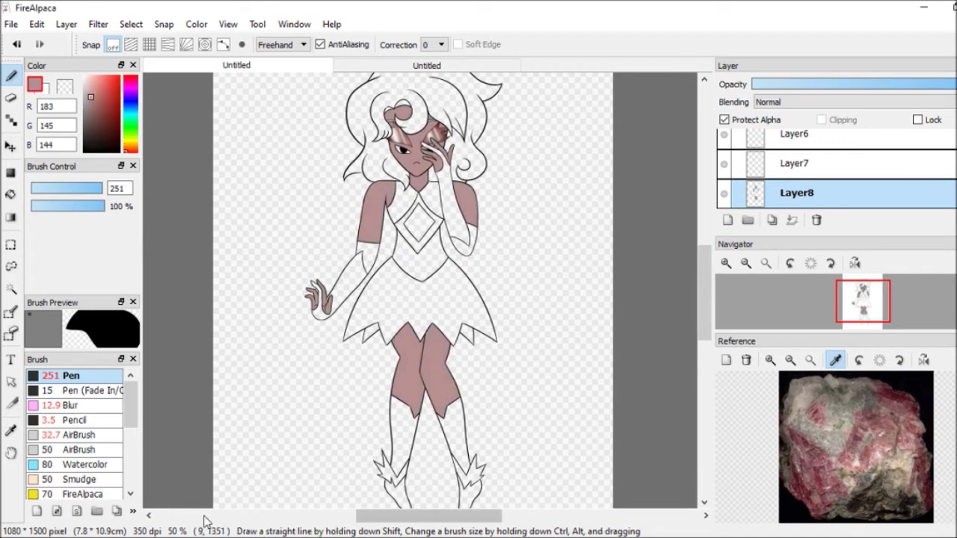
left_click(825, 464)
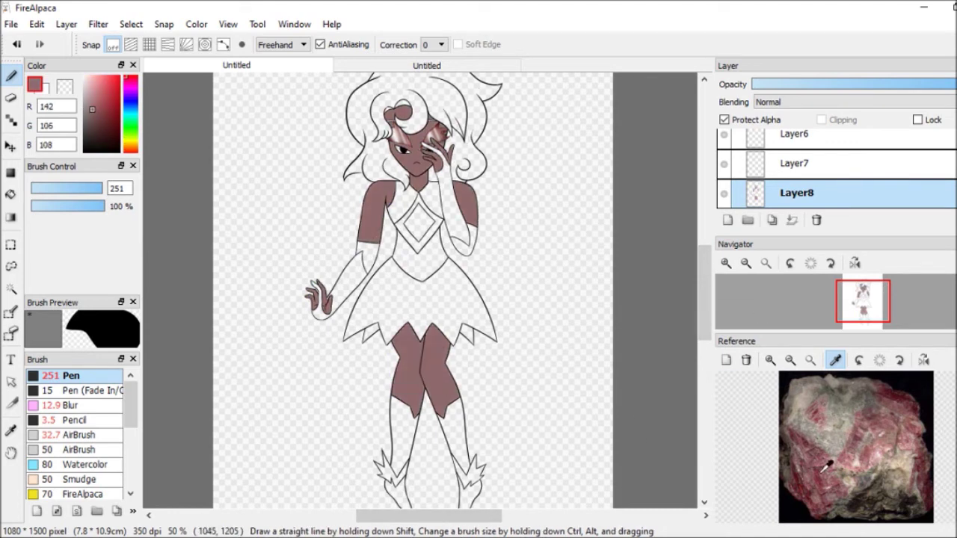
left_click(90, 110)
Airbrush brown-grey shading over the legs, neck, face and arms on Layer8.
left_click(75, 434)
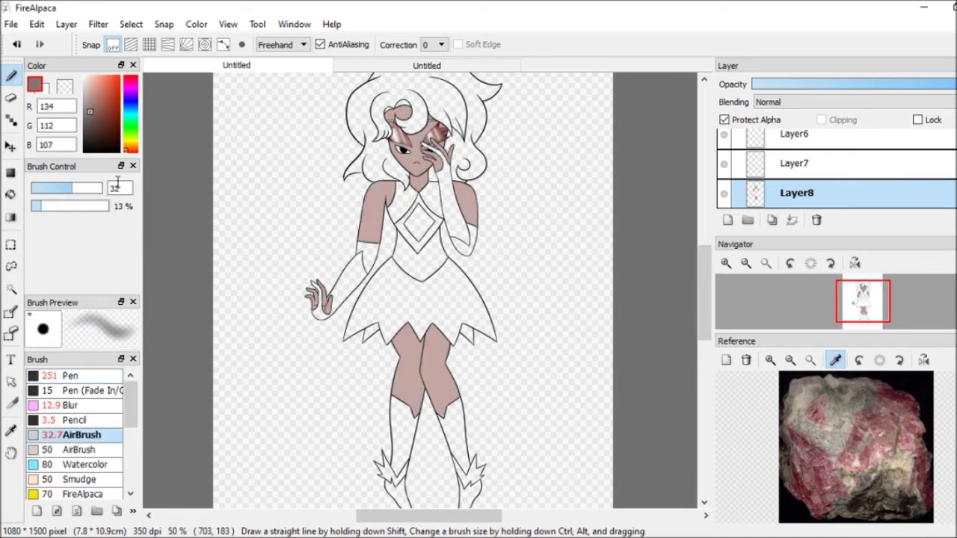
scroll(453, 224, "up", 1)
mouse_move(434, 405)
left_mouse_down()
mouse_move(422, 306)
mouse_move(416, 317)
left_mouse_up()
scroll(416, 318, "up", 5)
left_click_drag(385, 219, 419, 216)
left_click_drag(460, 149, 465, 234)
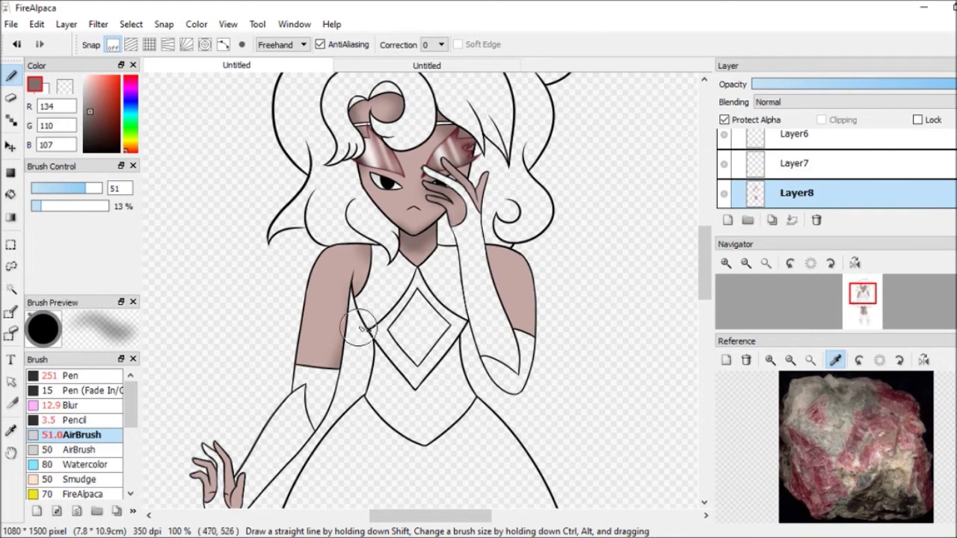
Airbrush pale pink (246, 207, 202) highlights on the skin and blend the leg shading with the Blur brush.
left_click(89, 78)
scroll(523, 299, "down", 5)
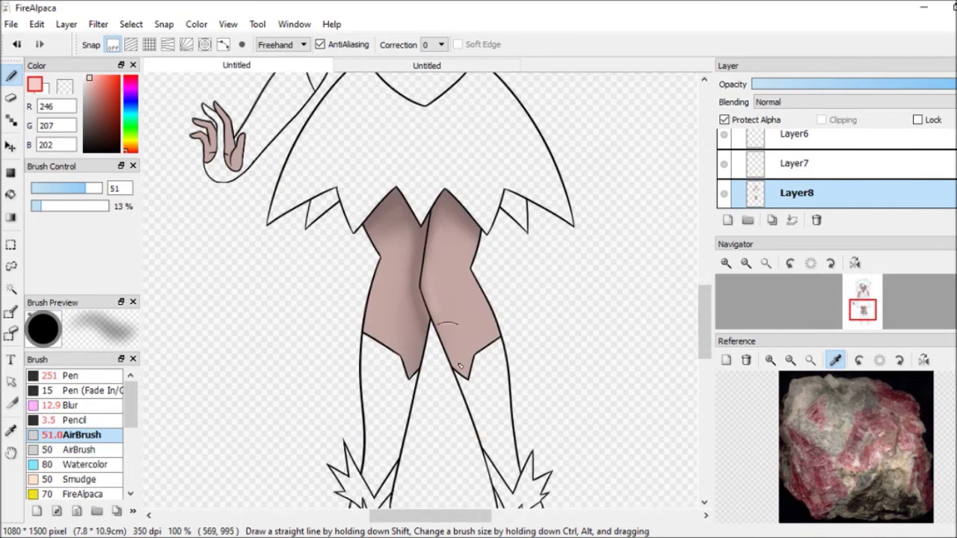
left_click(71, 405)
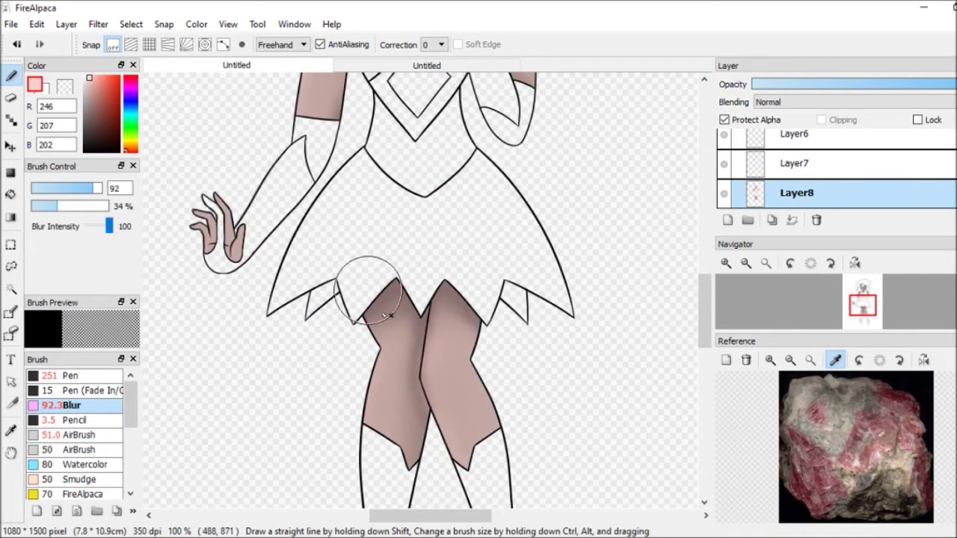
scroll(203, 331, "up", 2)
left_click(419, 204, "alt")
left_click(71, 405)
left_click_drag(97, 188, 77, 188)
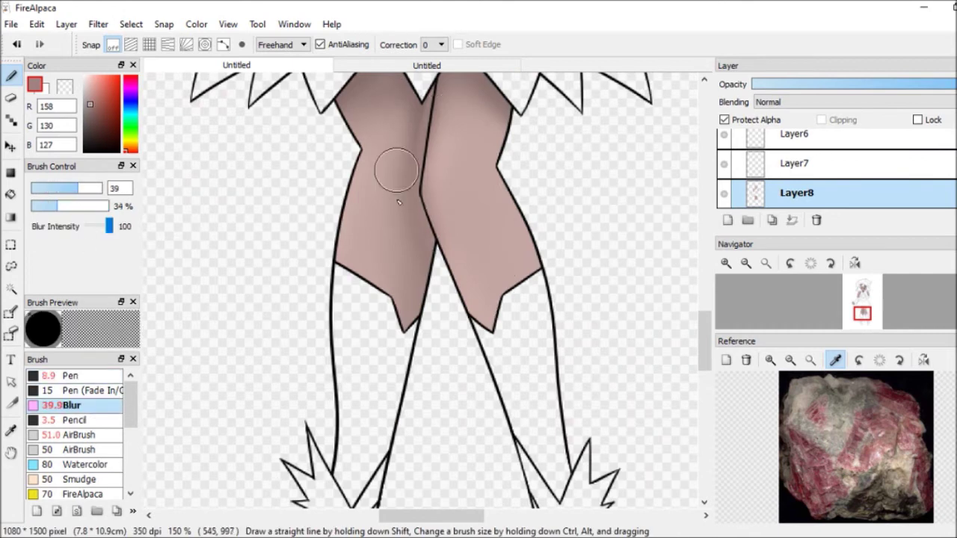
Add Layer9 and fill the hair with dark blue (0, 35, 112) as a base.
scroll(395, 198, "down", 3)
left_click(728, 219)
key("g")
left_click(118, 118)
left_click(419, 134)
Paint the small unfilled gaps in the hair base around the curls and tips with the Pen at size 8.9.
left_click(11, 75)
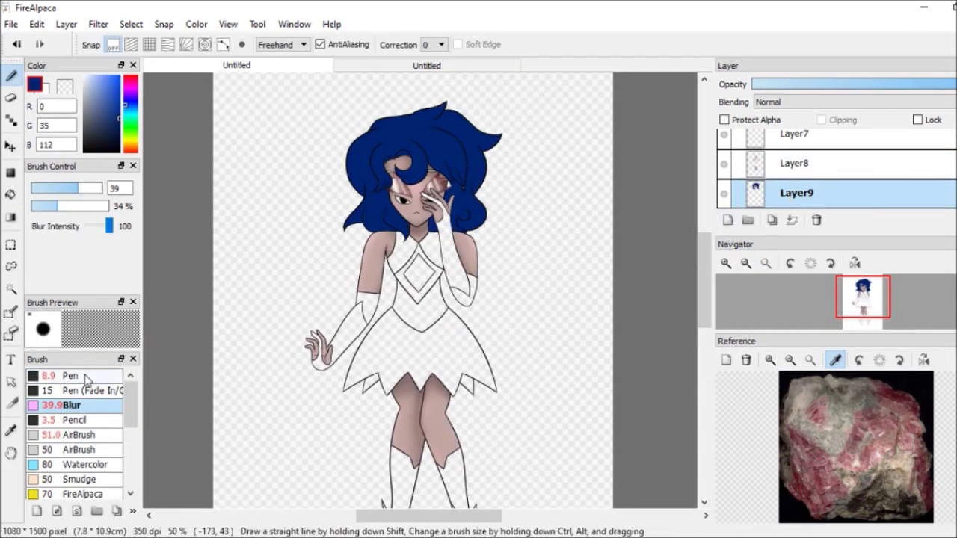
left_click(71, 376)
scroll(419, 194, "up", 3)
scroll(456, 299, "left", 3)
scroll(559, 191, "up", 3)
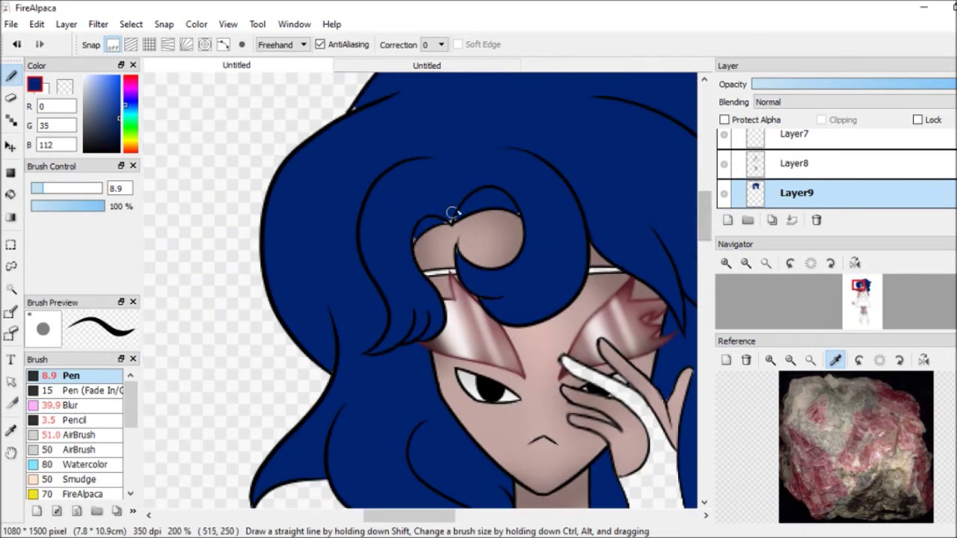
scroll(411, 505, "up", 3)
scroll(224, 207, "down", 3)
scroll(419, 299, "down", 3)
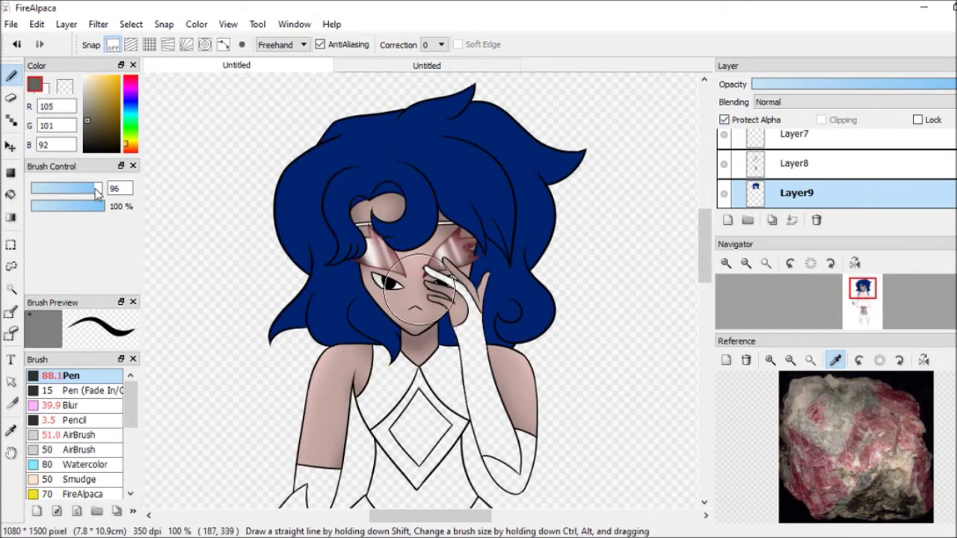
Protect Layer9's alpha, repaint the hair grey-brown, and airbrush lighter (187, 173, 164) highlights along the locks and outer edges.
left_click(724, 120)
left_click(779, 381)
left_click(74, 434)
left_click_drag(314, 127, 351, 247)
left_click_drag(403, 172, 528, 102)
left_click_drag(538, 142, 523, 321)
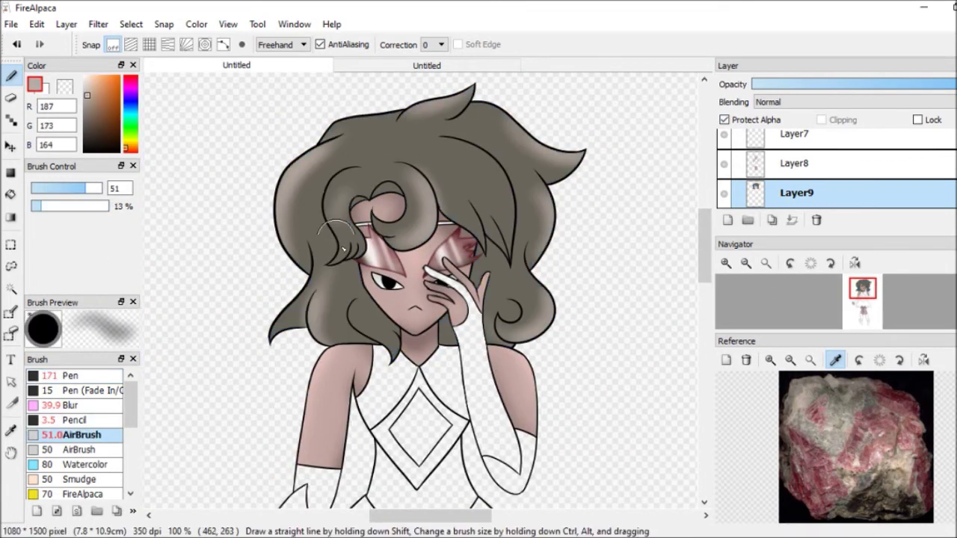
left_click_drag(329, 179, 464, 138)
Blend the hair highlights into the grey-brown base with the Blur brush at size 133.
left_click(71, 405)
left_click_drag(373, 134, 478, 187)
left_click_drag(419, 112, 486, 209)
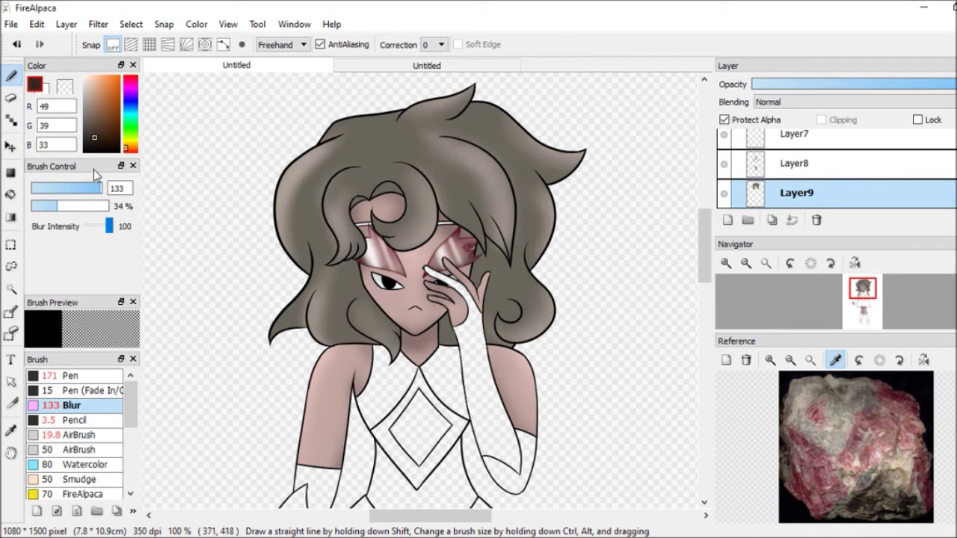
Airbrush dark brown (49, 39, 33) shading into the hair's inner curls and lower locks and blend it with the Blur brush.
left_click(75, 434)
left_click_drag(351, 269, 359, 291)
left_click_drag(73, 192, 77, 192)
mouse_move(352, 299)
left_mouse_down()
mouse_move(321, 194)
mouse_move(448, 172)
left_mouse_up()
left_click_drag(351, 120, 516, 150)
left_click_drag(504, 254, 516, 314)
left_click(70, 404)
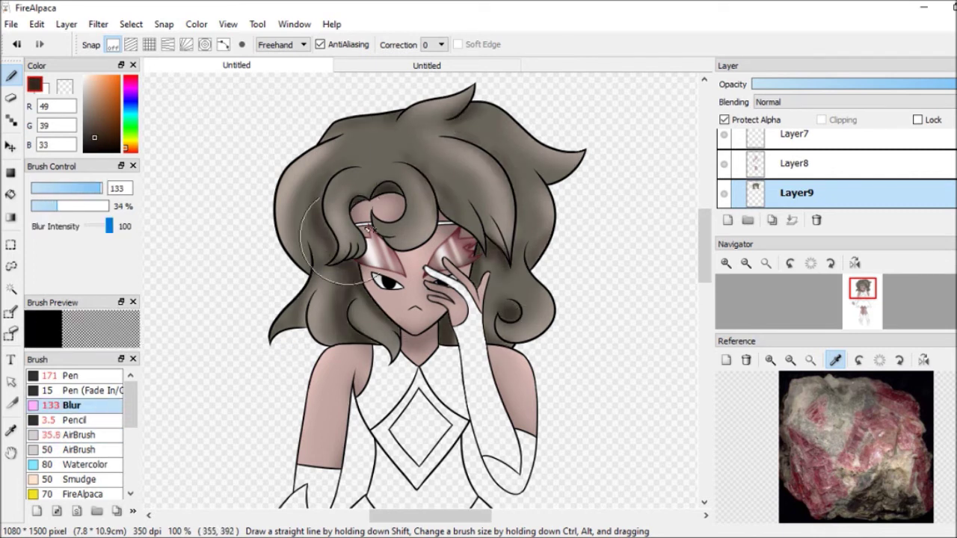
Finish blurring the hair shading, then paint the large forehead curl dark red (105, 49, 58) on a new layer with the Pen at size 3.5.
left_click_drag(329, 239, 433, 331)
left_click(727, 220)
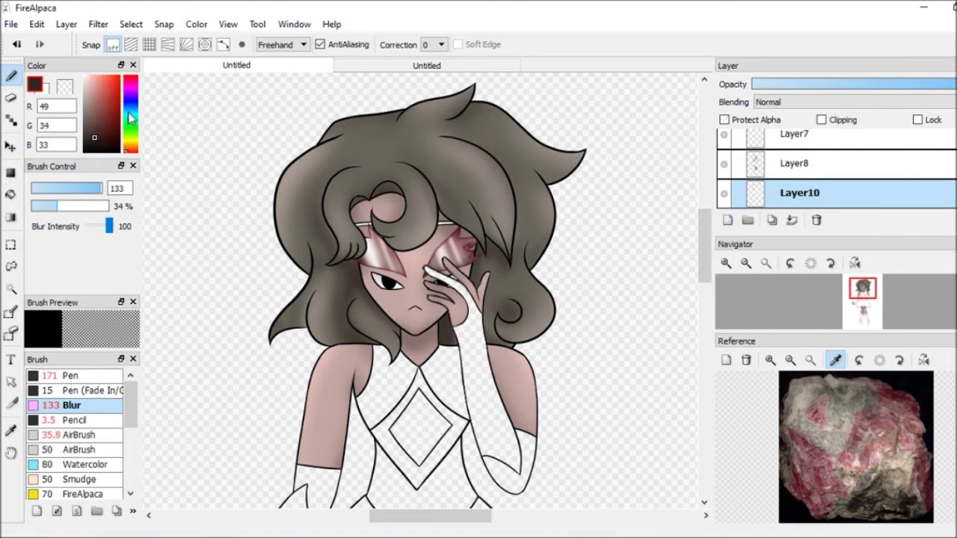
left_click(70, 375)
left_click(724, 263)
left_click(746, 263)
left_click_drag(65, 189, 36, 188)
mouse_move(278, 365)
left_mouse_down()
mouse_move(306, 332)
mouse_move(271, 265)
left_mouse_up()
mouse_move(336, 267)
left_mouse_down()
mouse_move(328, 245)
mouse_move(299, 267)
mouse_move(328, 252)
mouse_move(374, 254)
mouse_move(295, 238)
left_mouse_up()
key("e")
key("b")
Paint the tuft on top of the head dark red and add a small matching streak just below it.
mouse_move(388, 133)
left_mouse_down()
mouse_move(487, 90)
mouse_move(389, 149)
left_mouse_up()
left_click_drag(482, 112, 441, 139)
key("e")
key("b")
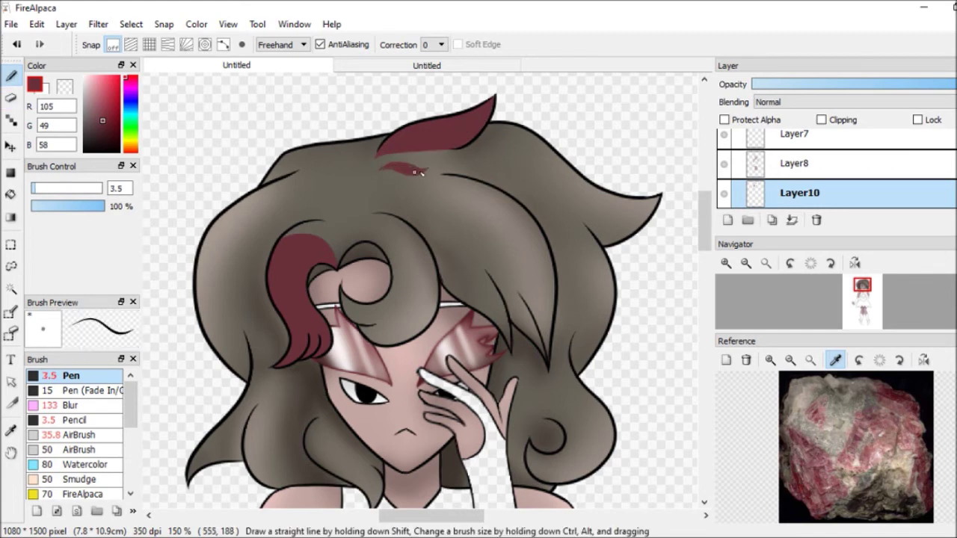
Paint dark red streaks on the lower lock beside the chin and along the outer edge of the opposite curl.
scroll(332, 273, "down", 3)
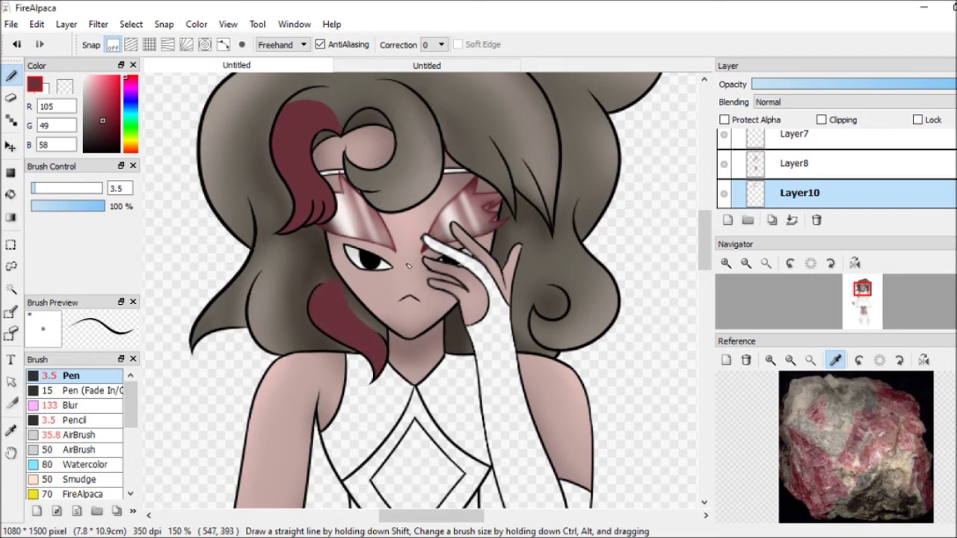
scroll(598, 340, "up", 2)
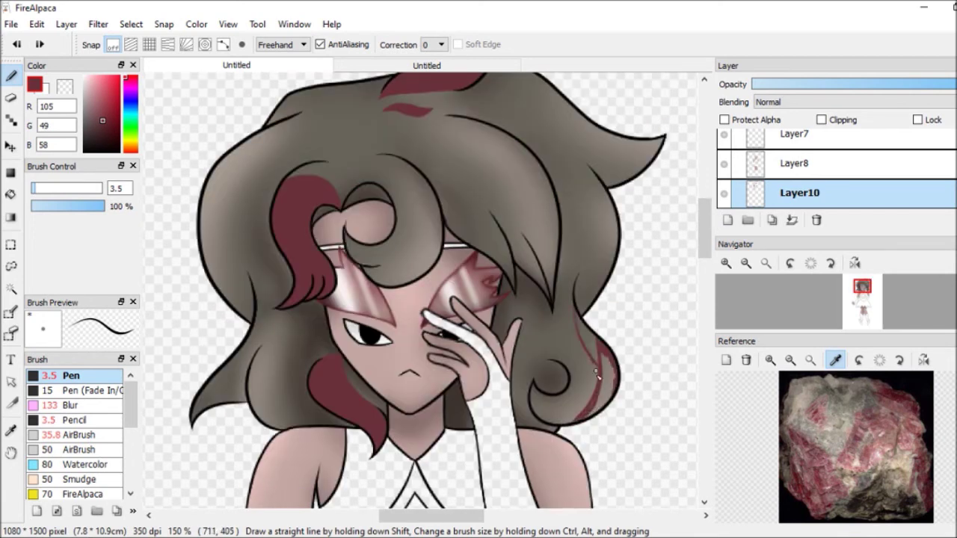
scroll(594, 357, "up", 1)
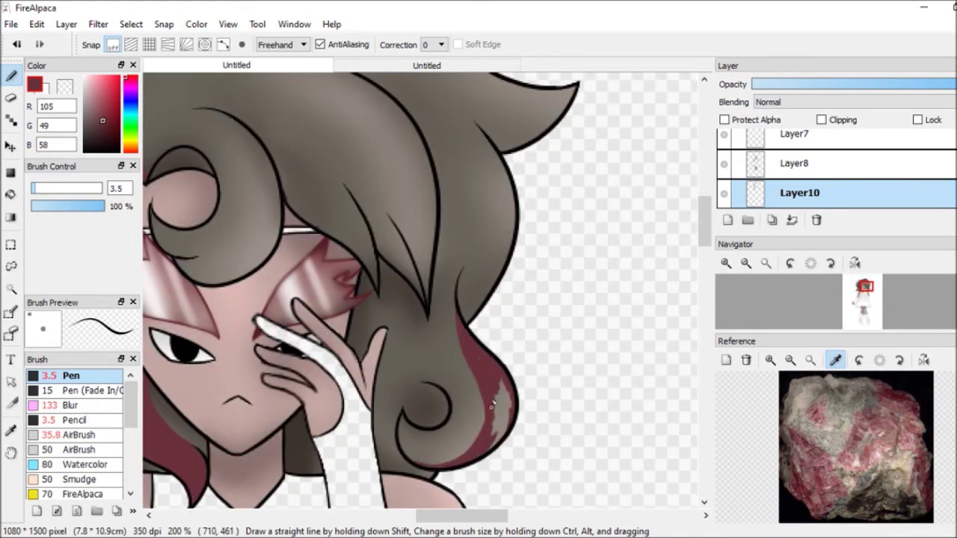
Paint the pointed outer hair tip and the front lock beside the central curl dark red.
scroll(675, 217, "up", 3)
left_click_drag(458, 172, 539, 220)
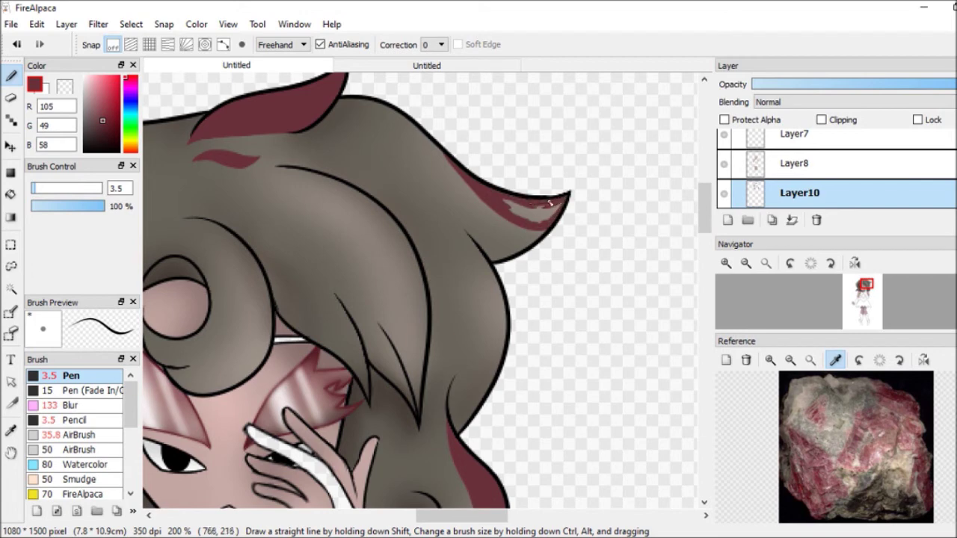
scroll(449, 225, "left", 2)
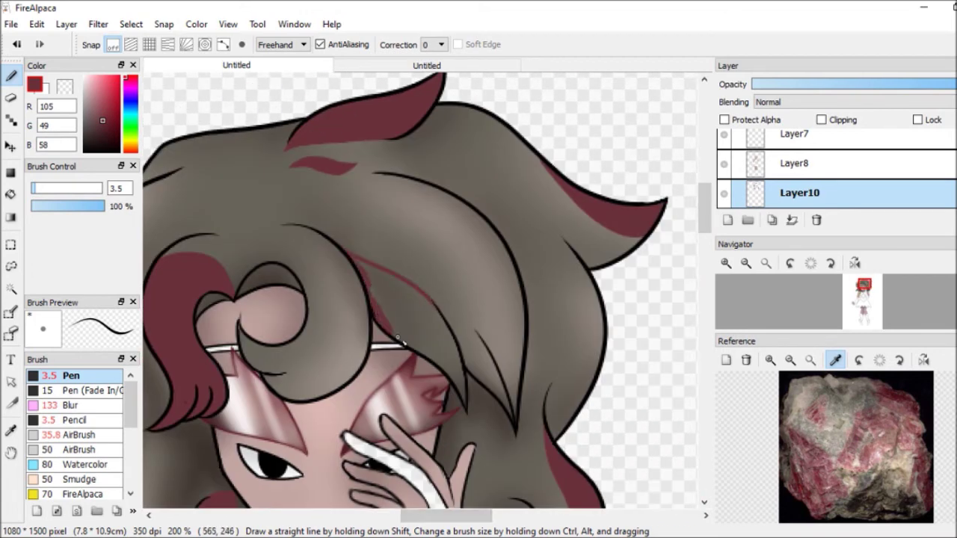
mouse_move(449, 362)
left_mouse_down()
mouse_move(389, 314)
mouse_move(374, 277)
mouse_move(349, 276)
left_mouse_up()
key("e")
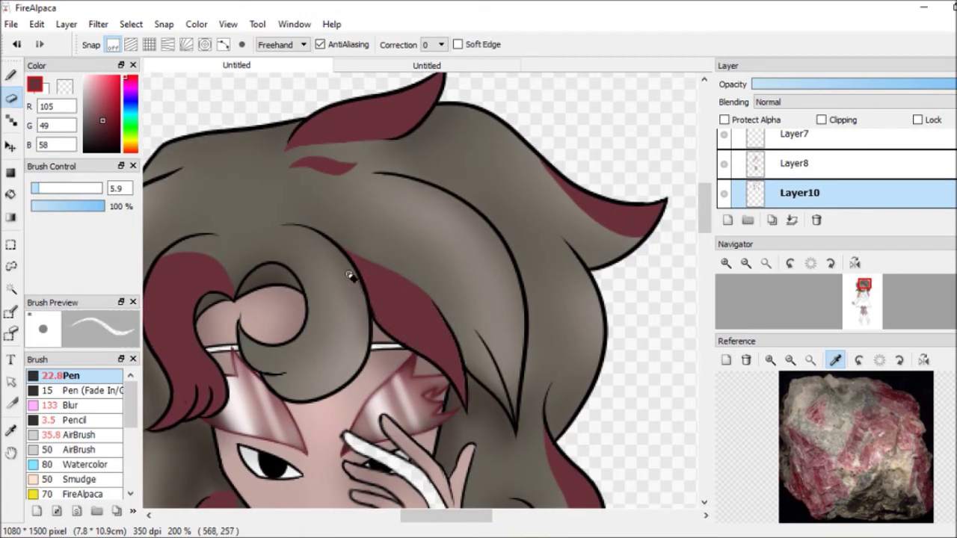
key("b")
Protect Layer10's alpha and airbrush dark red (64, 18, 25) shading and pink (229, 134, 150) highlights onto the red streaks.
key("ctrl+minus")
left_click(71, 434)
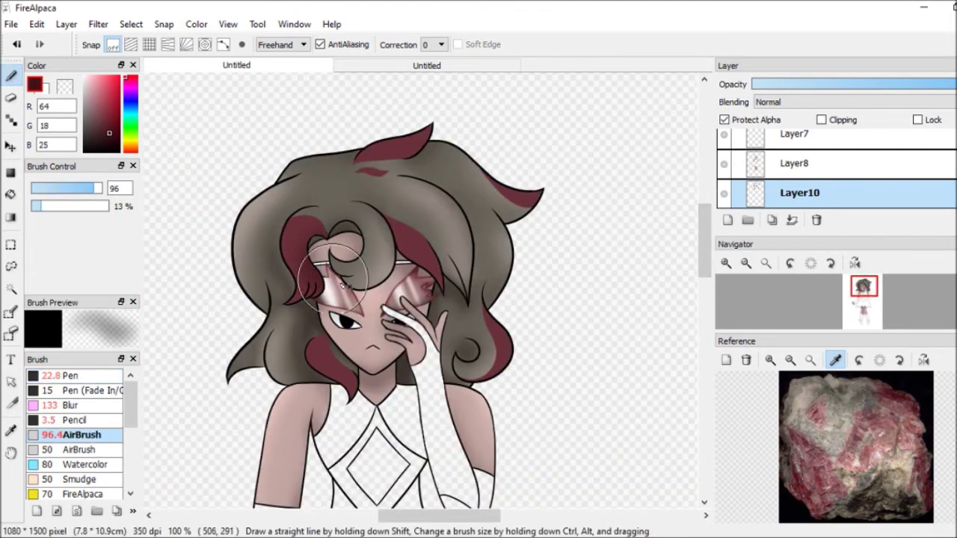
left_click(495, 373, "alt")
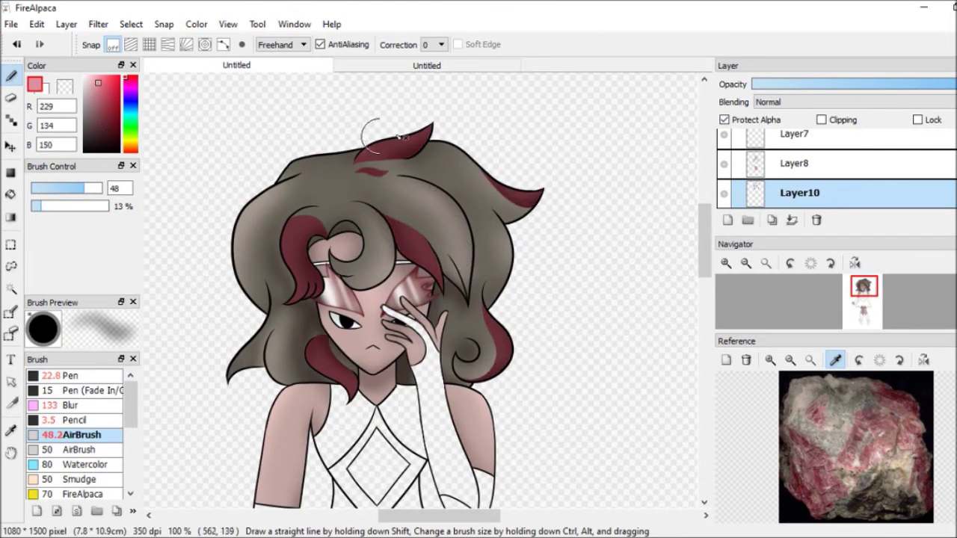
Merge the red streaks into Layer9 and soften their edges into the grey-brown hair with the Blur brush.
key("ctrl+e")
left_click(71, 405)
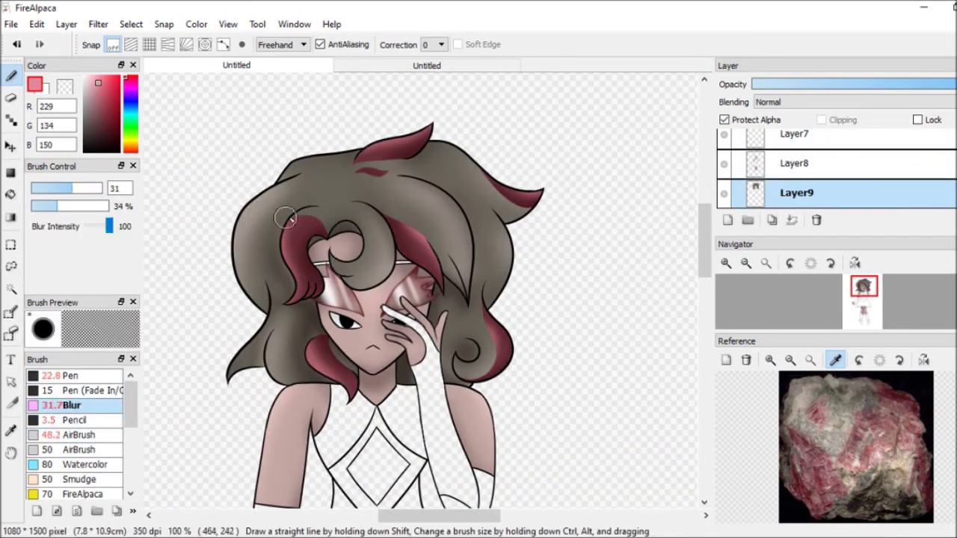
left_click_drag(486, 175, 449, 175)
scroll(416, 142, "up", 2)
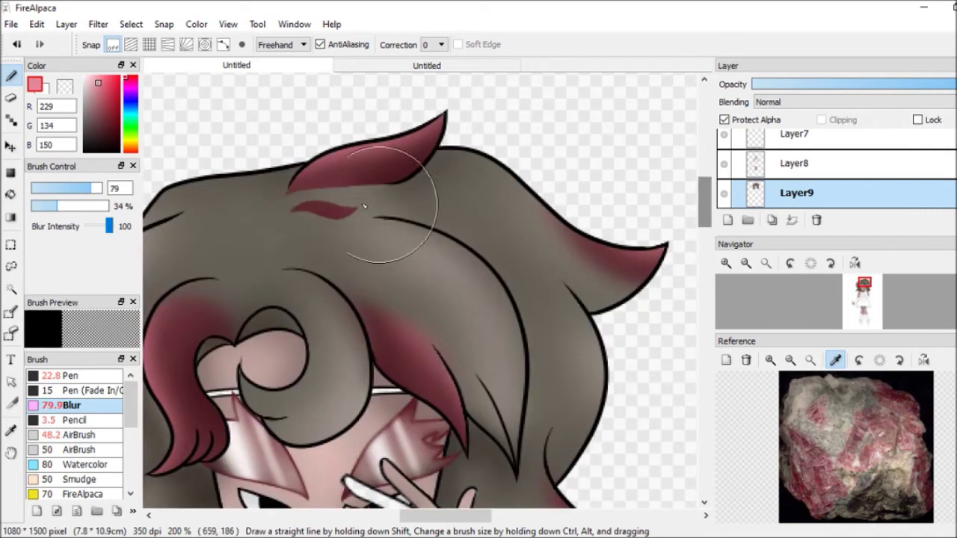
scroll(261, 202, "down", 3)
scroll(265, 183, "up", 1)
Airbrush pale (243, 219, 223) shine across the hair's crown and lower locks and blend it with the Blur brush.
left_click(71, 434)
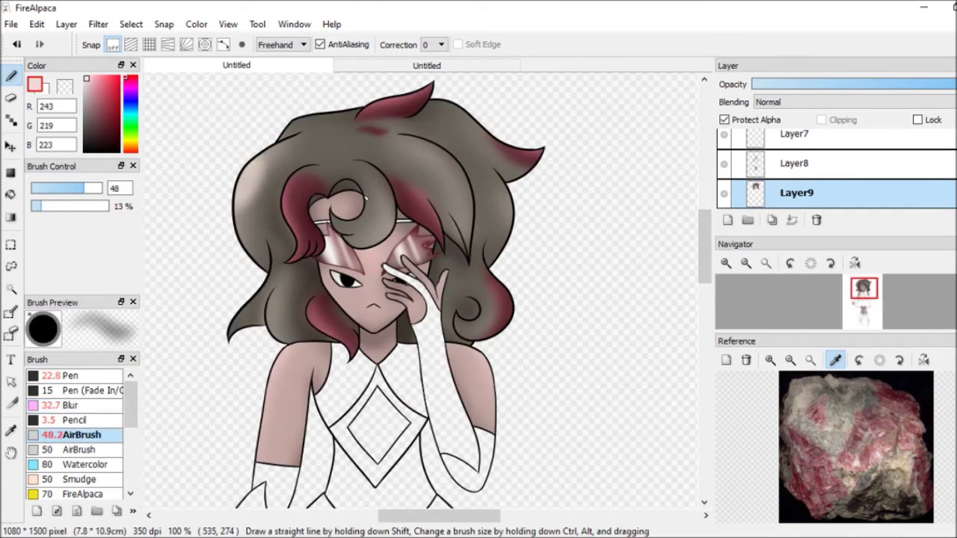
mouse_move(142, 217)
left_mouse_down()
mouse_move(651, 258)
mouse_move(152, 191)
left_mouse_up()
left_click_drag(273, 186, 521, 181)
left_click_drag(284, 295, 351, 317)
left_click(70, 405)
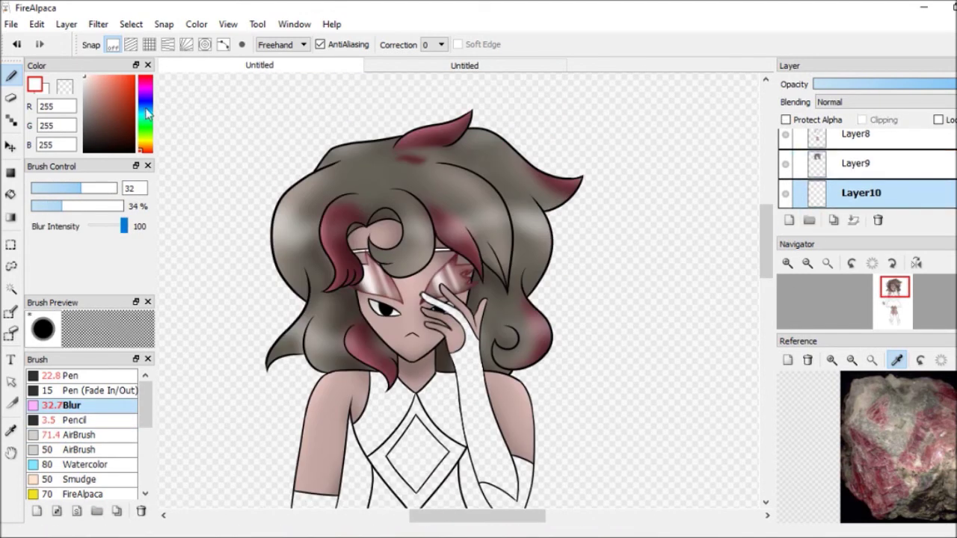
Fill the gloves and spiky ankle cuffs with dark blue (3, 12, 105) on Layer11 as a base color.
left_click(70, 375)
left_click(135, 109)
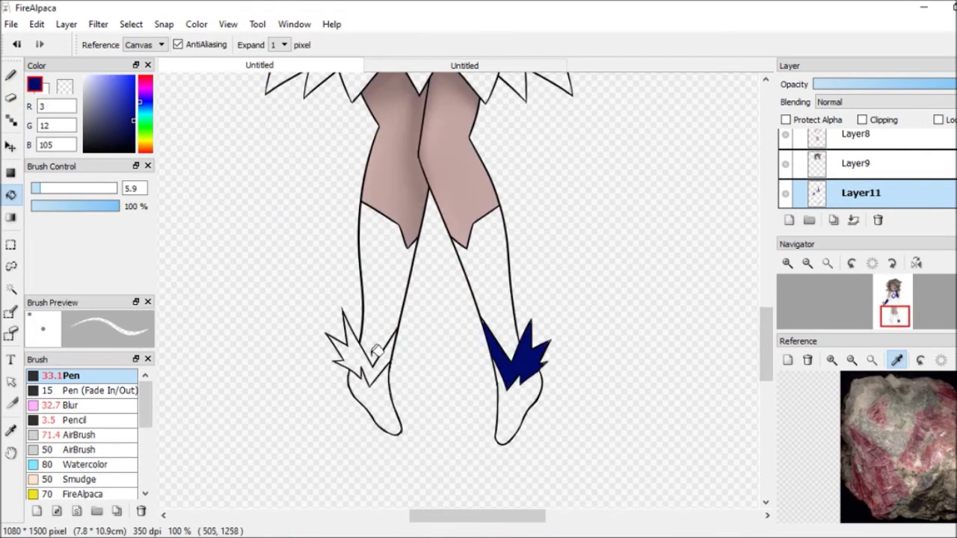
left_click(787, 264)
left_click(787, 263)
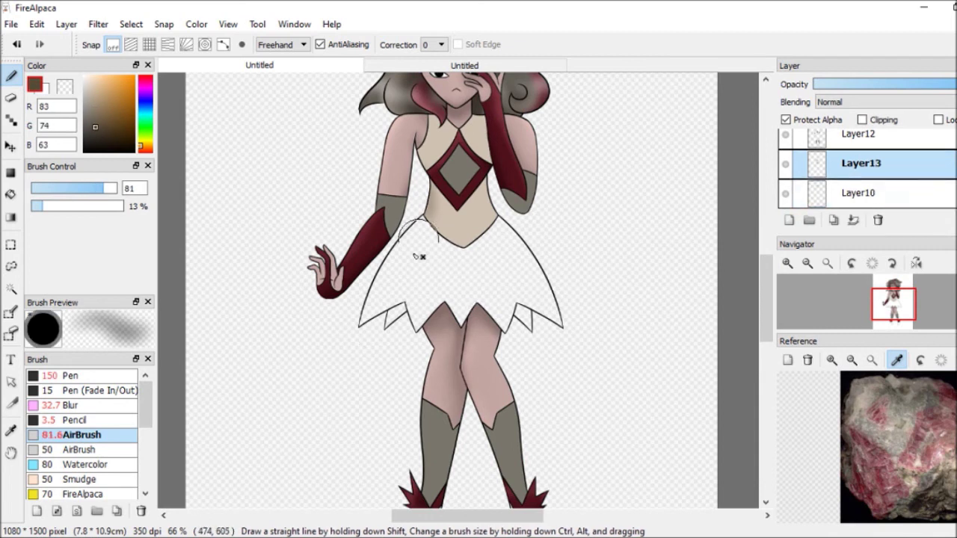
Shade the bodice, skirt and shoes with the AirBrush and blend the tones with the Blur brush at size 88.5.
left_click(71, 405)
left_click(97, 189)
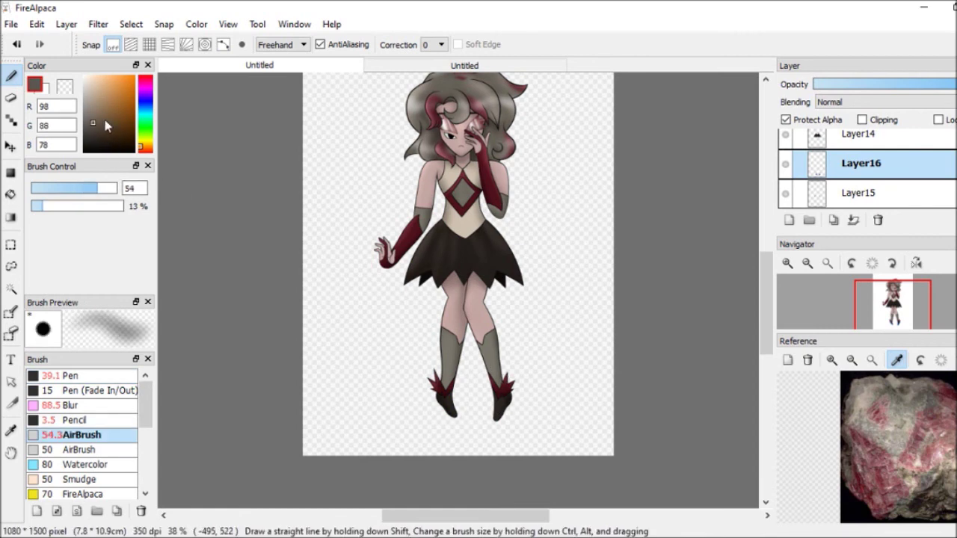
left_click(71, 405)
Draw a large grey-brown (98, 88, 78) circle behind the character on Layer11, using concentric snapping and the Pen at size 39.
left_click_drag(766, 299, 767, 284)
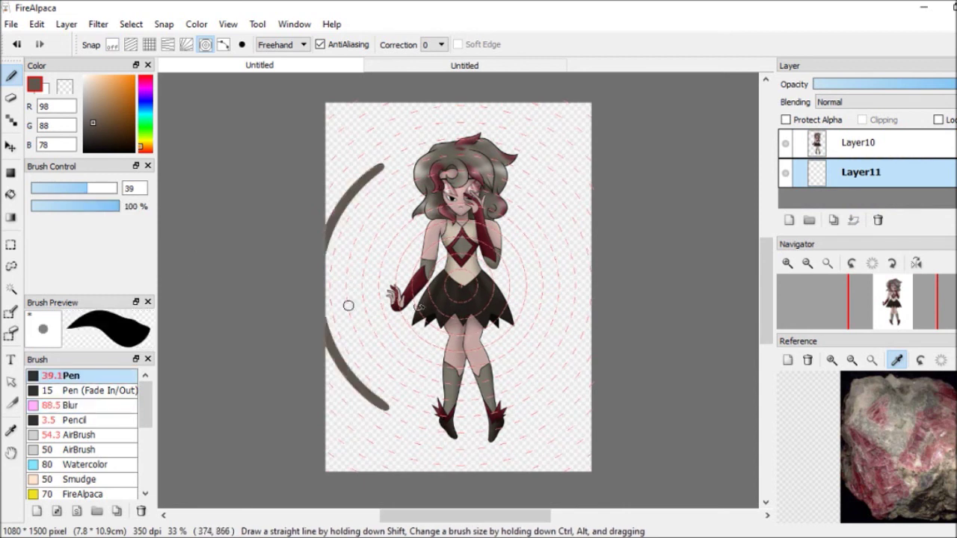
mouse_move(348, 303)
left_mouse_down()
mouse_move(528, 154)
mouse_move(555, 279)
left_mouse_up()
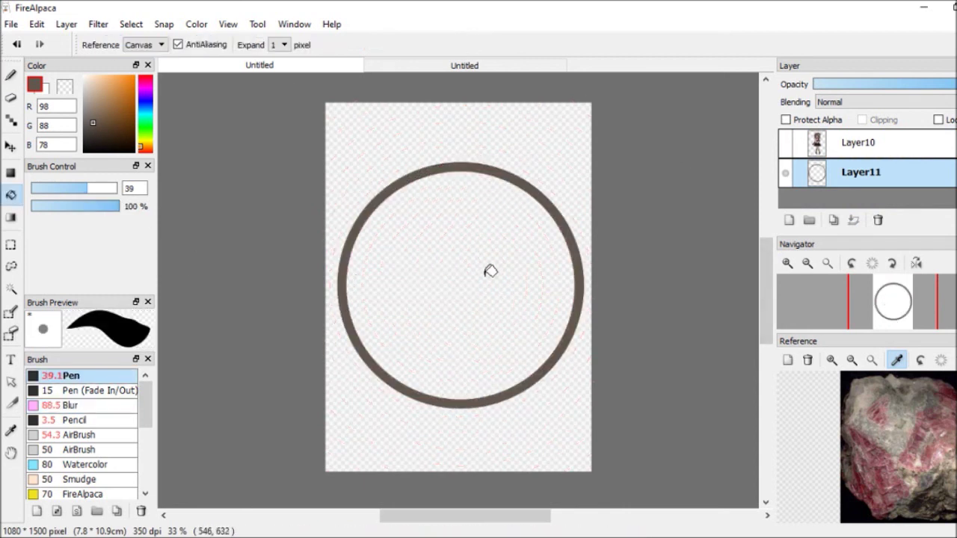